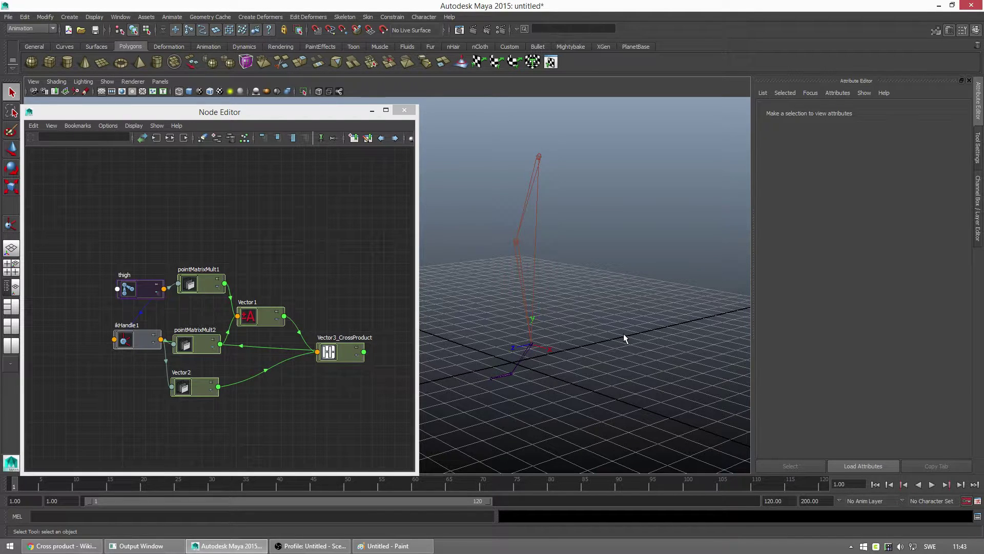
Raise ikHandle1 to 6.999, 29.513, -4.447 and show its channel values
left_click_drag(589, 314, 517, 378)
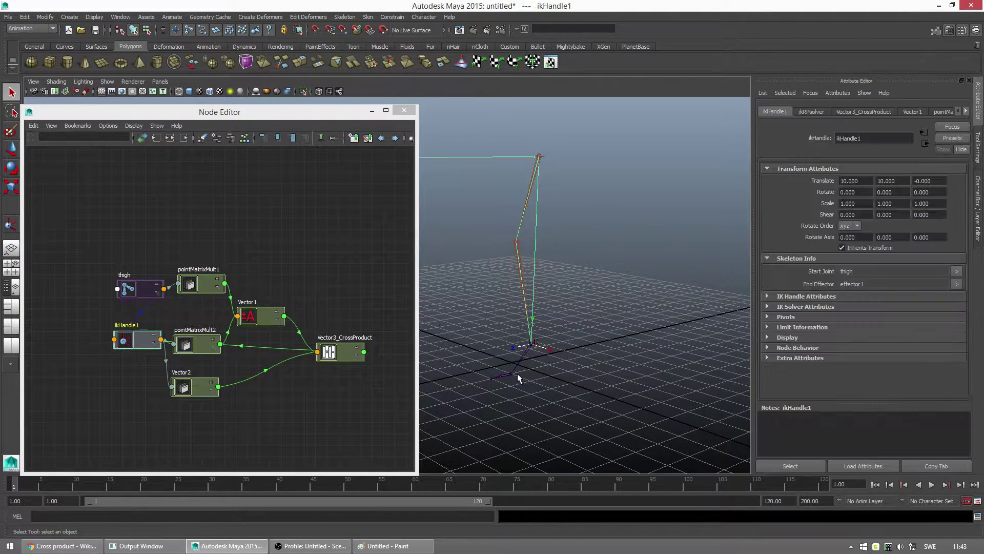
key("w")
middle_click_drag(535, 367, 570, 379, "alt")
left_click_drag(570, 380, 549, 216, "alt")
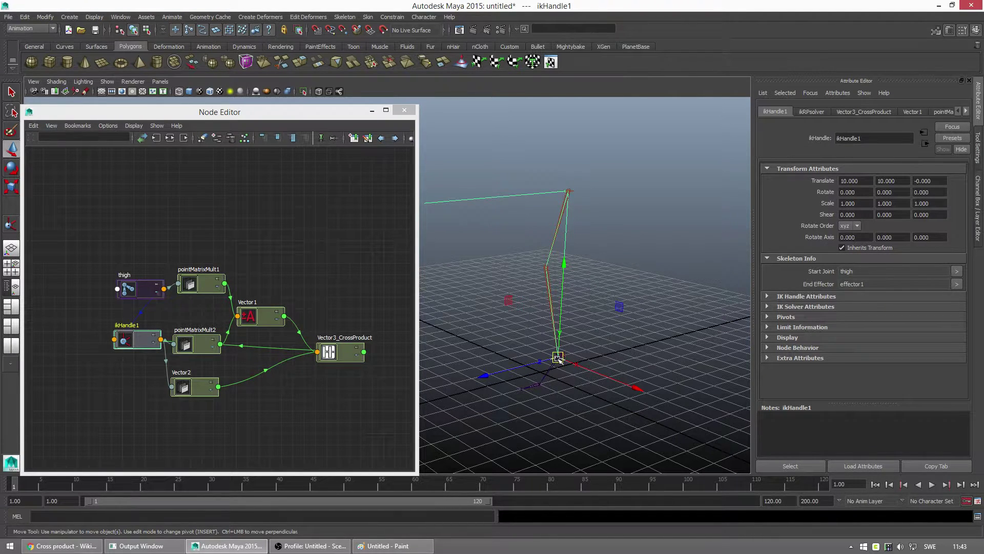
left_click_drag(558, 357, 563, 310)
scroll(906, 113, "down", 5)
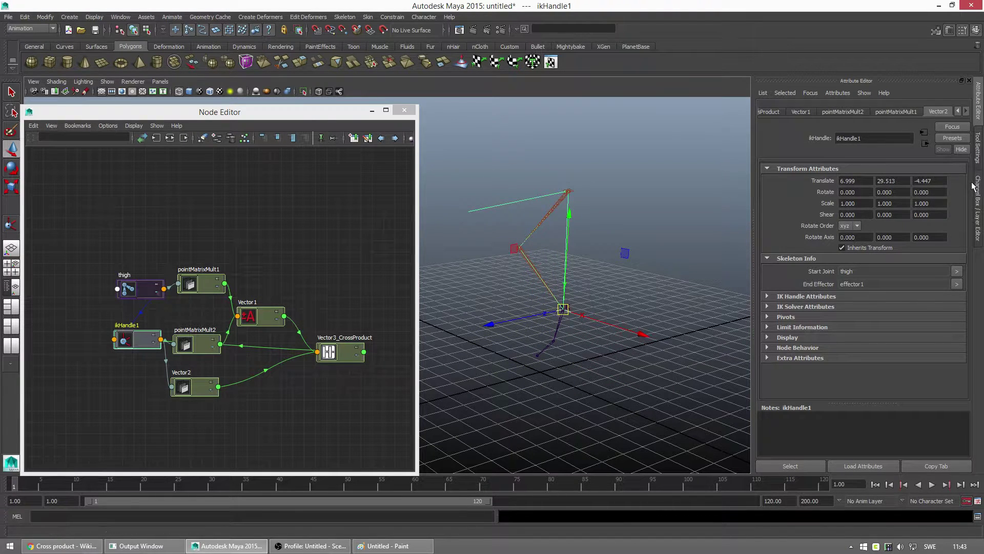
left_click(977, 197)
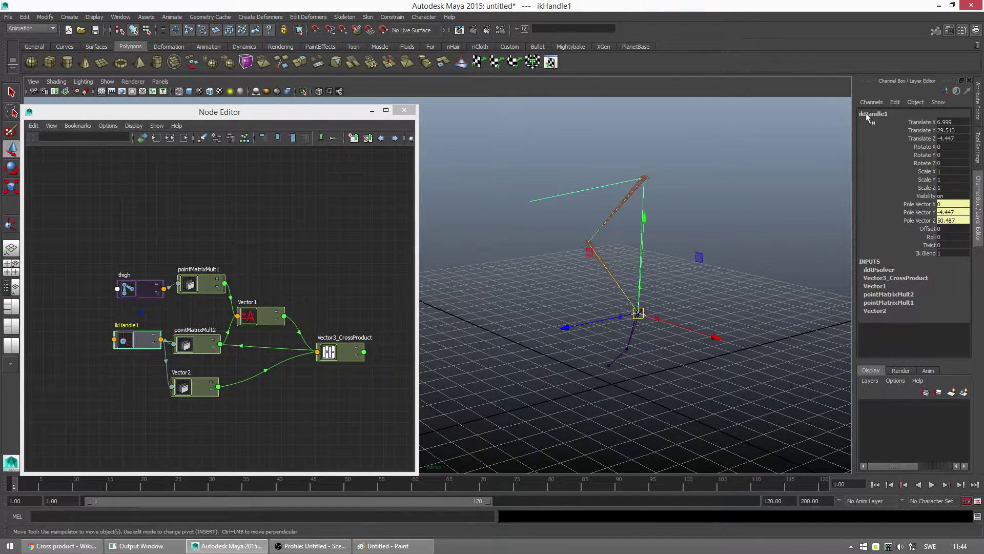
Test moving and rotating the IK handle, undo the tests, then marquee-select the network nodes
left_click_drag(666, 287, 622, 296, "alt")
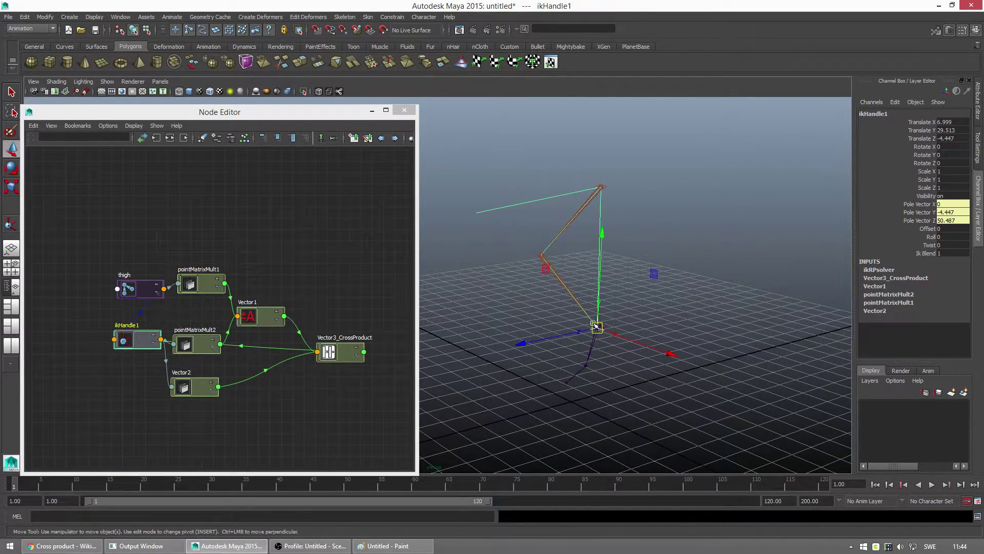
left_click_drag(598, 327, 564, 307)
left_click_drag(564, 307, 695, 241, "alt")
key("e")
key("w")
key("e")
key("ctrl+z")
key("ctrl+z")
key("ctrl+z")
key("ctrl+z")
key("ctrl+z")
key("ctrl+z")
key("ctrl+z")
key("ctrl+z")
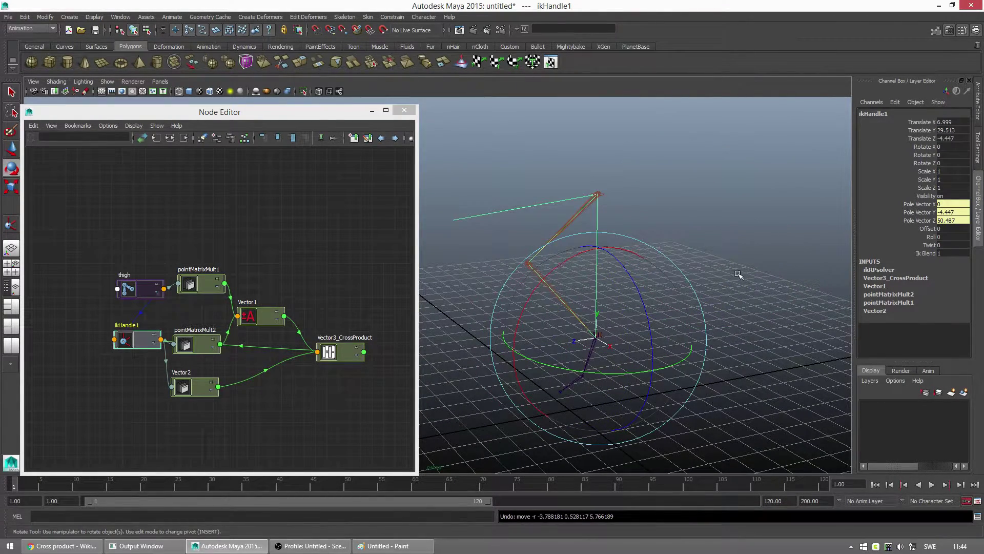
left_click(739, 274)
left_click_drag(82, 255, 355, 431)
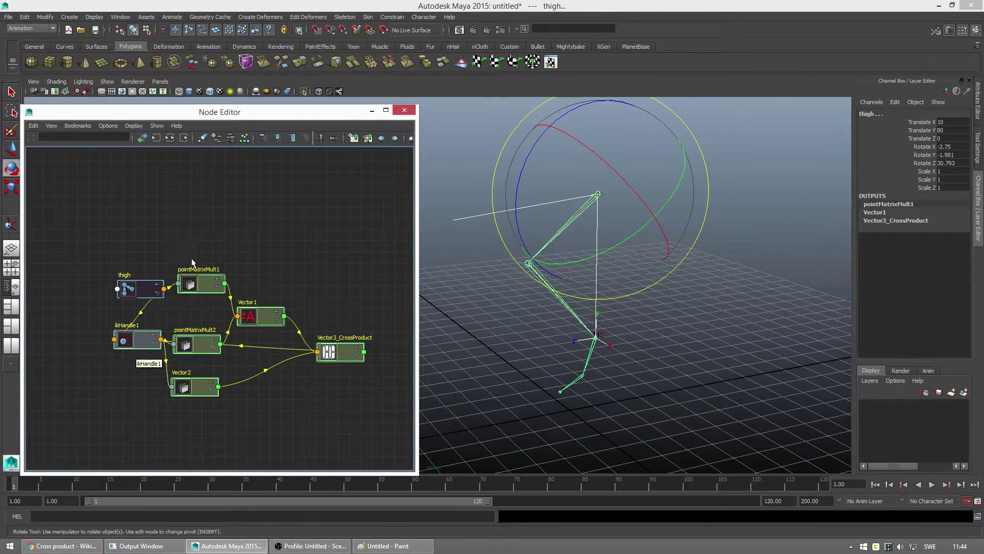
Start a new scene without saving the leg rig, and close the Node Editor
left_click(511, 391)
key("ctrl+n")
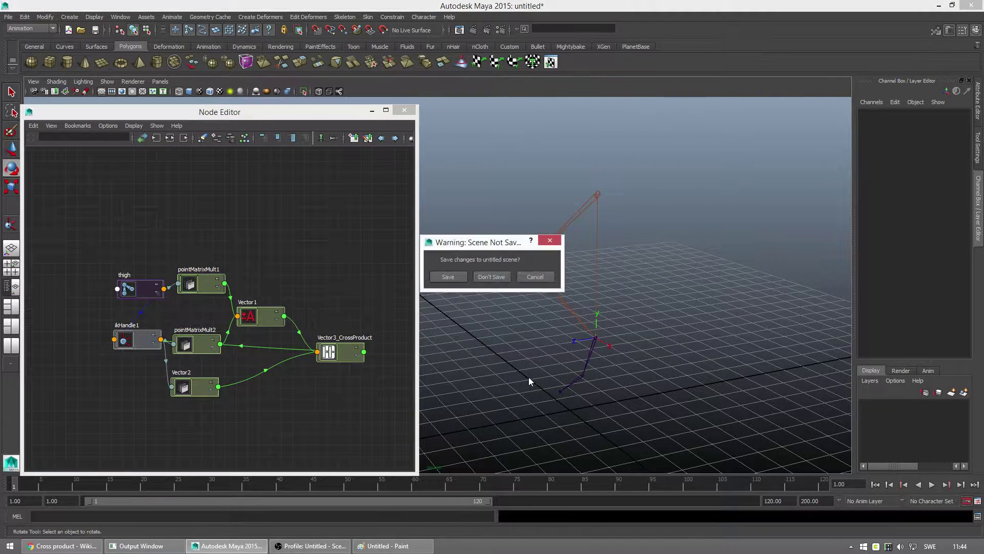
left_click(490, 277)
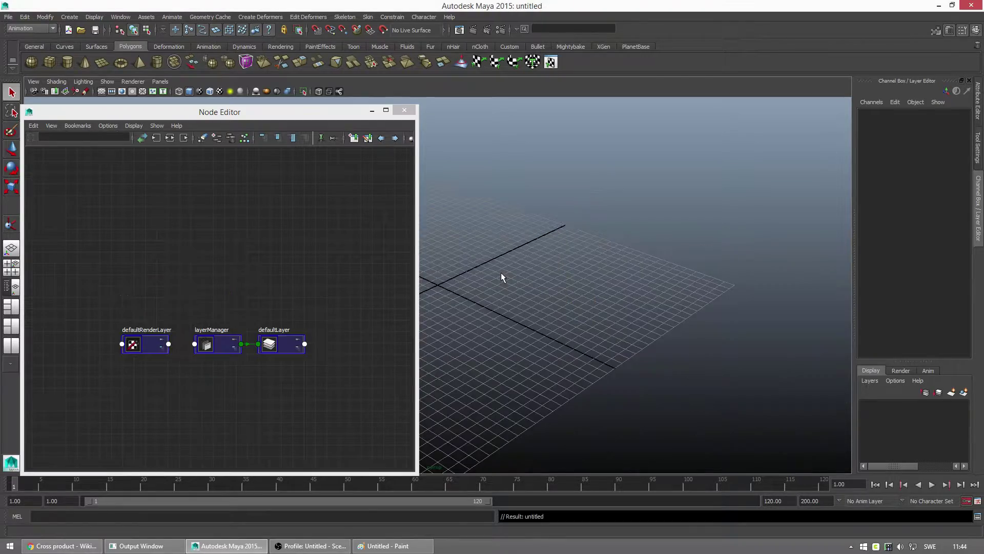
left_click(404, 109)
middle_click_drag(513, 249, 489, 223, "alt")
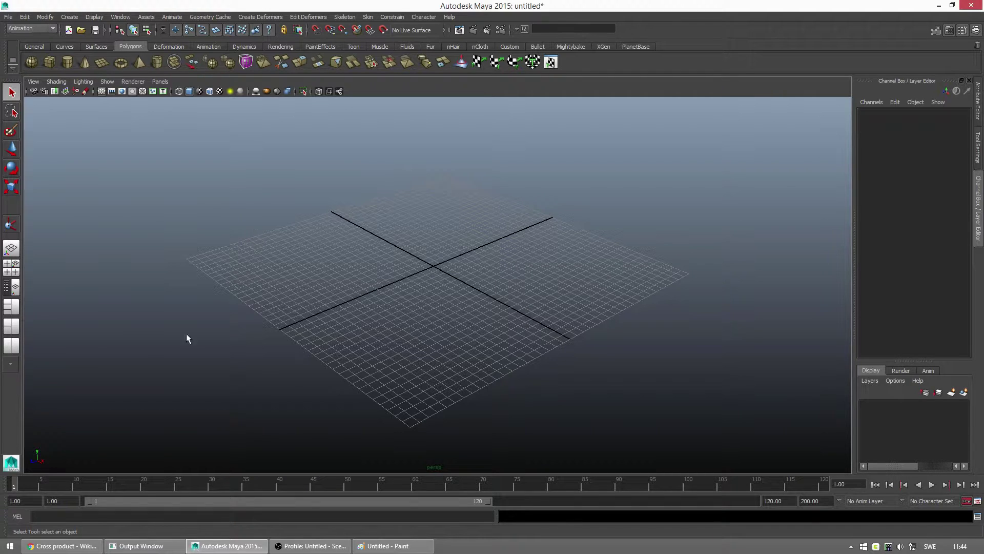
Bring up Chrome's Cross product article, then switch to the Transformation matrix tab
left_click(61, 545)
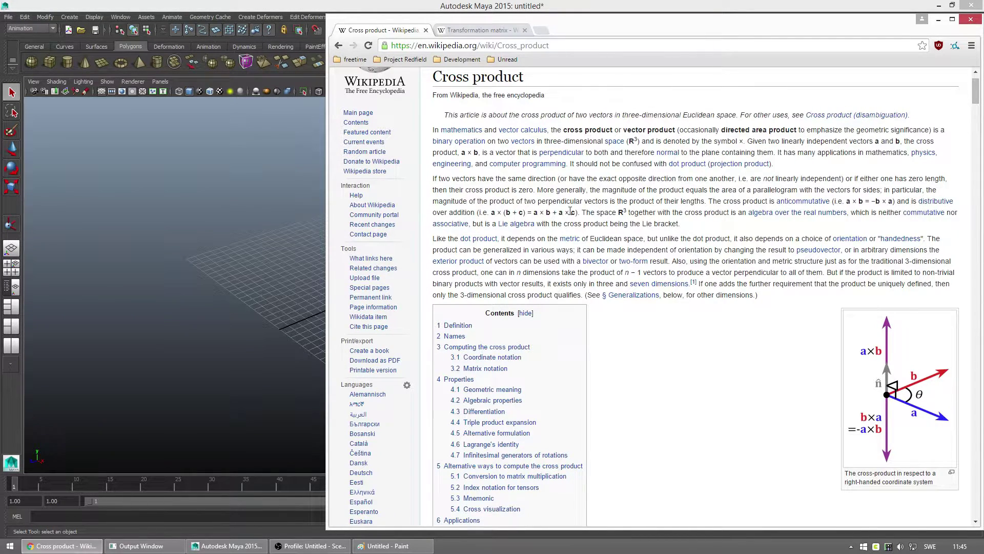
left_click(475, 30)
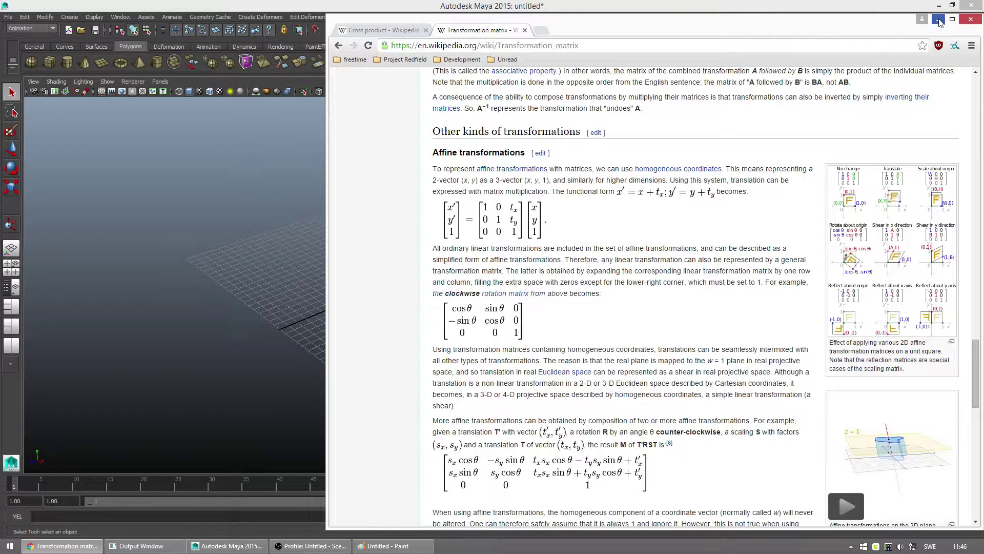
Shift Chrome left, compare the Cross product and Transformation matrix tabs, then minimize the browser
left_click_drag(896, 32, 816, 32)
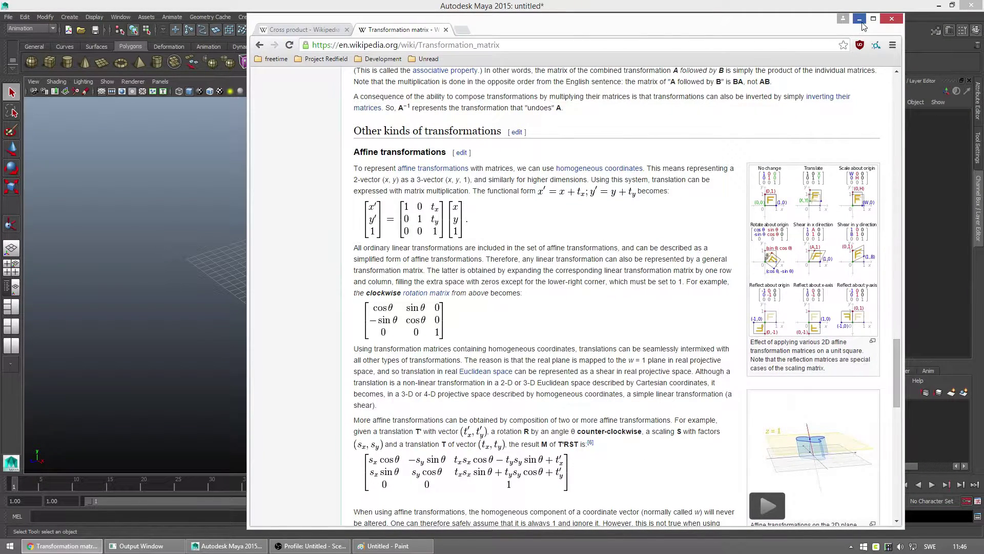
left_click(307, 32)
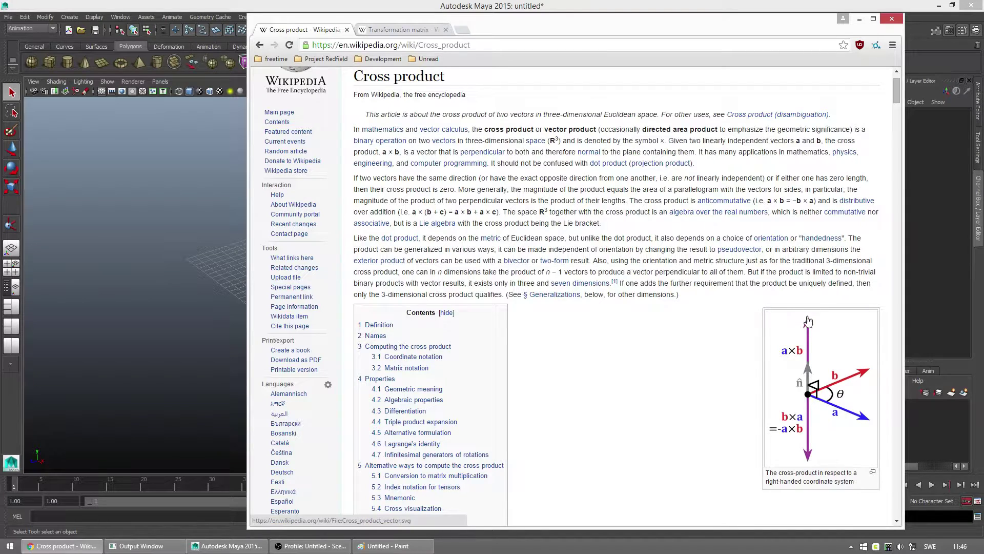
left_click(403, 29)
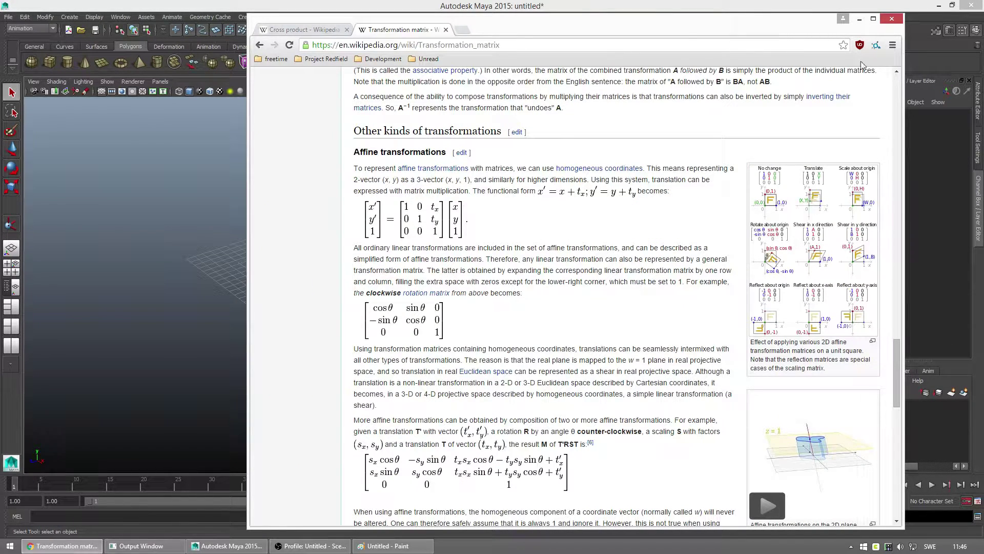
left_click(860, 20)
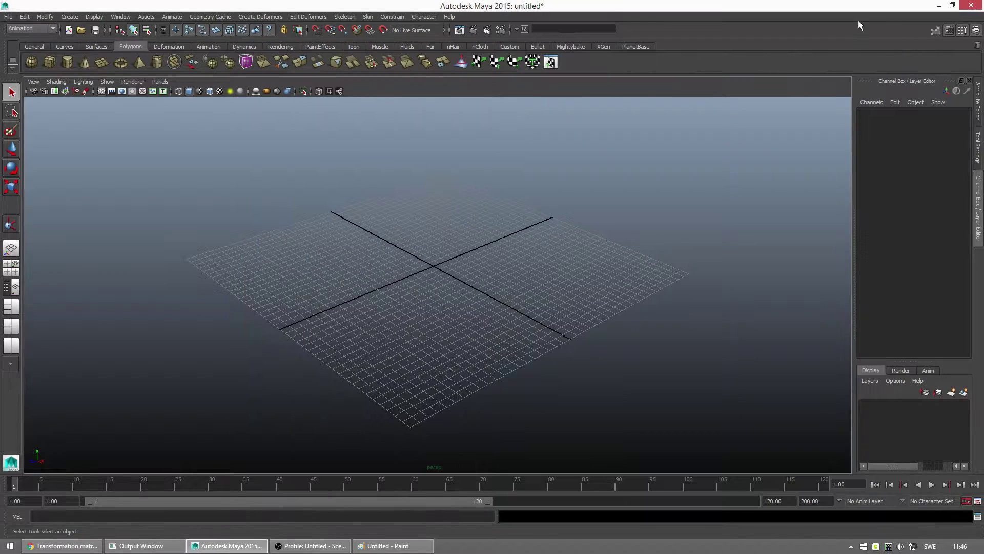
Create a locator from the Animation shelf, lift it, and group it into group1
left_click(196, 45)
left_click(406, 61)
key("w")
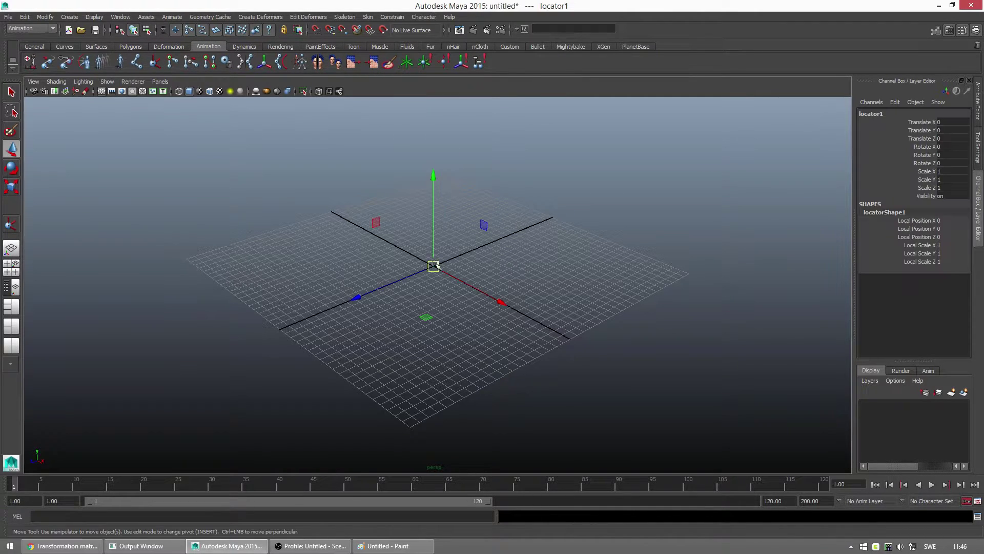
left_click_drag(434, 265, 551, 238)
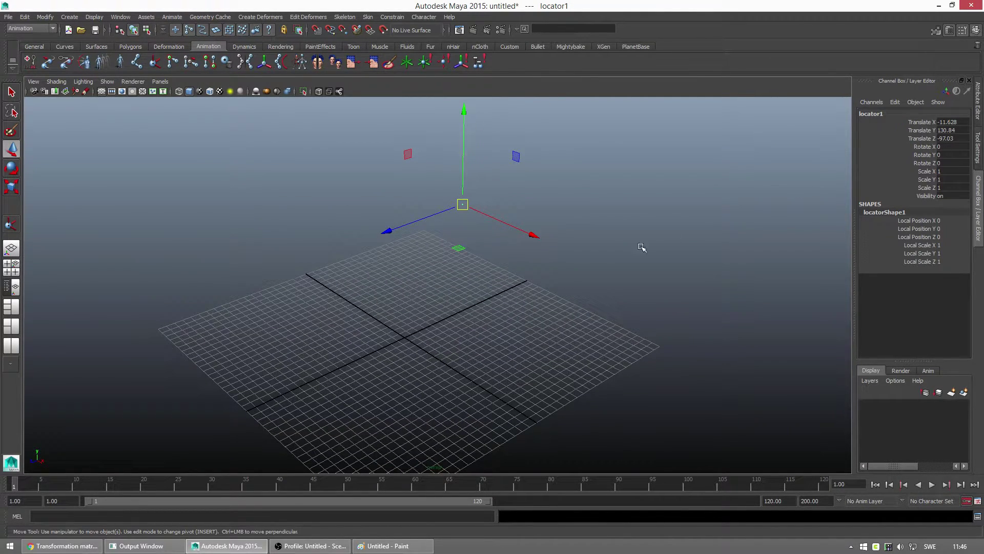
left_click_drag(615, 252, 567, 242, "alt")
key("ctrl+g")
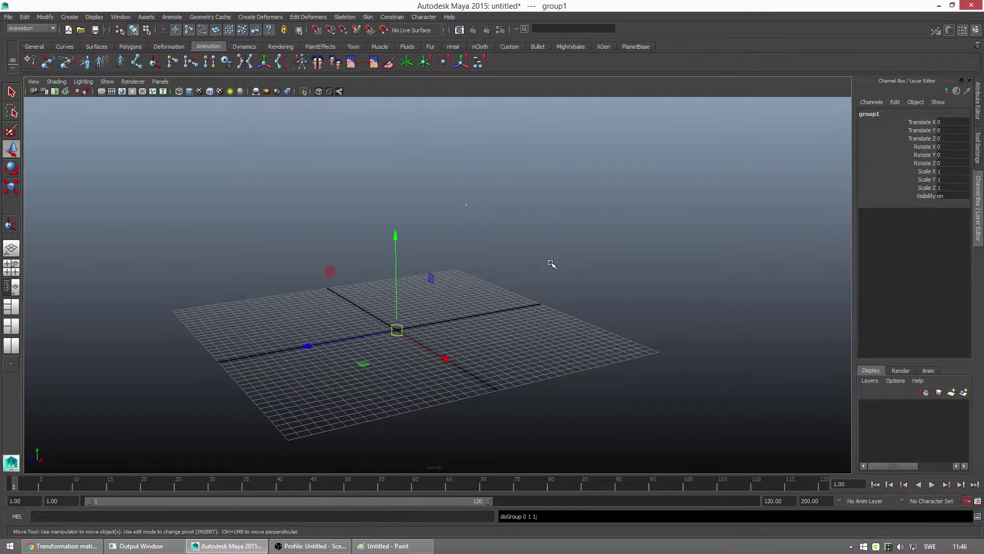
Keep locator1 at the group's origin and raise group1 to 44.806, 145.209, -156.075
left_click_drag(485, 190, 435, 222)
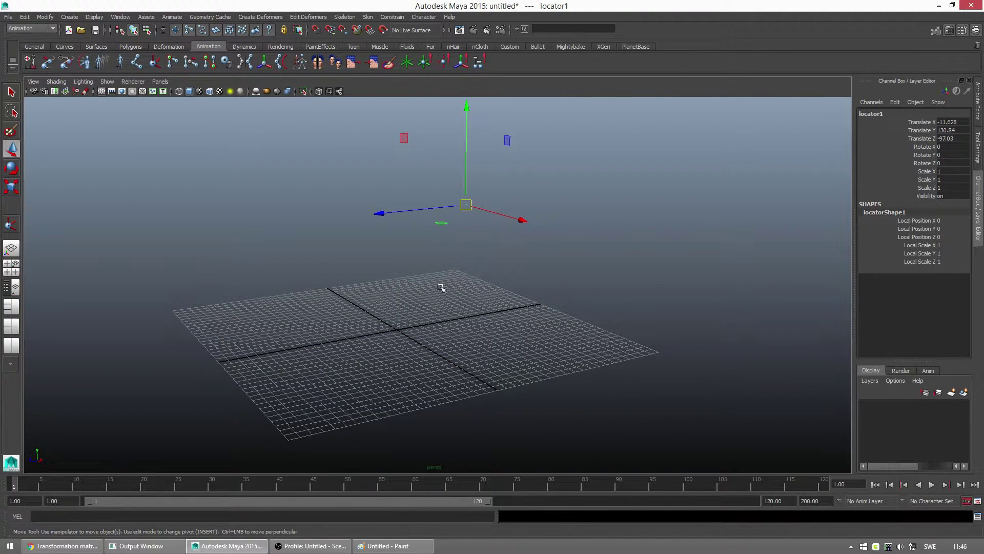
left_click_drag(453, 275, 386, 353)
left_click_drag(516, 165, 427, 251)
middle_click_drag(427, 251, 431, 281)
key("Up")
left_click_drag(397, 329, 538, 195)
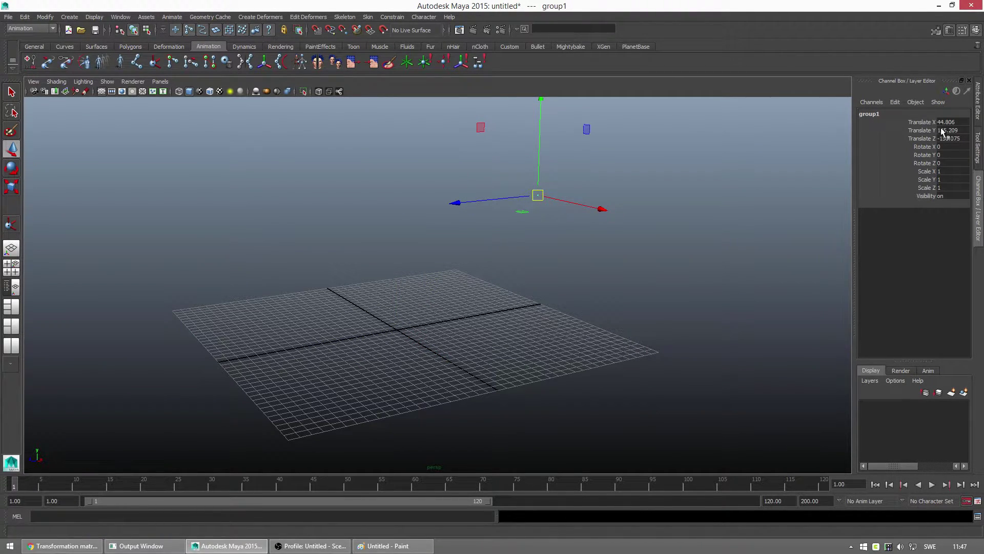
key("Down")
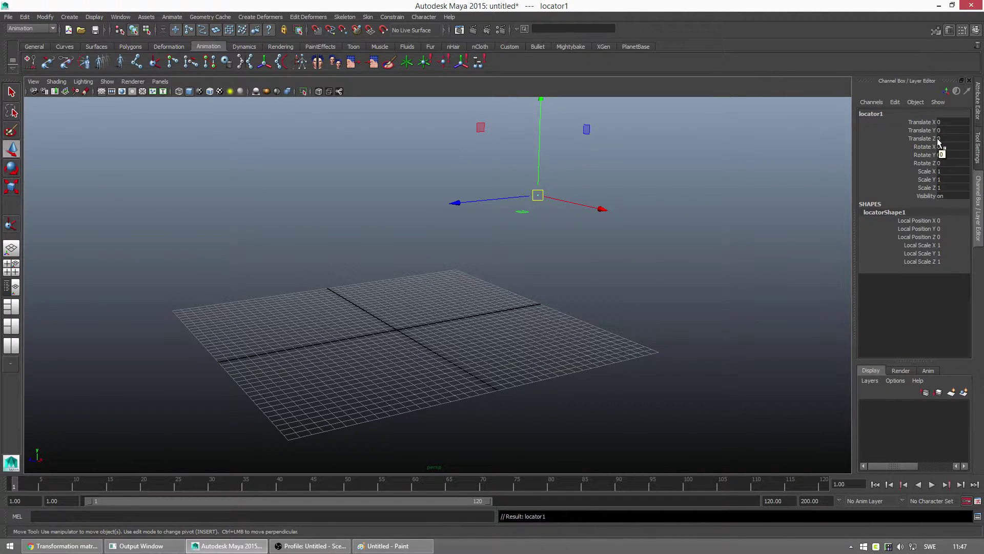
key("Up")
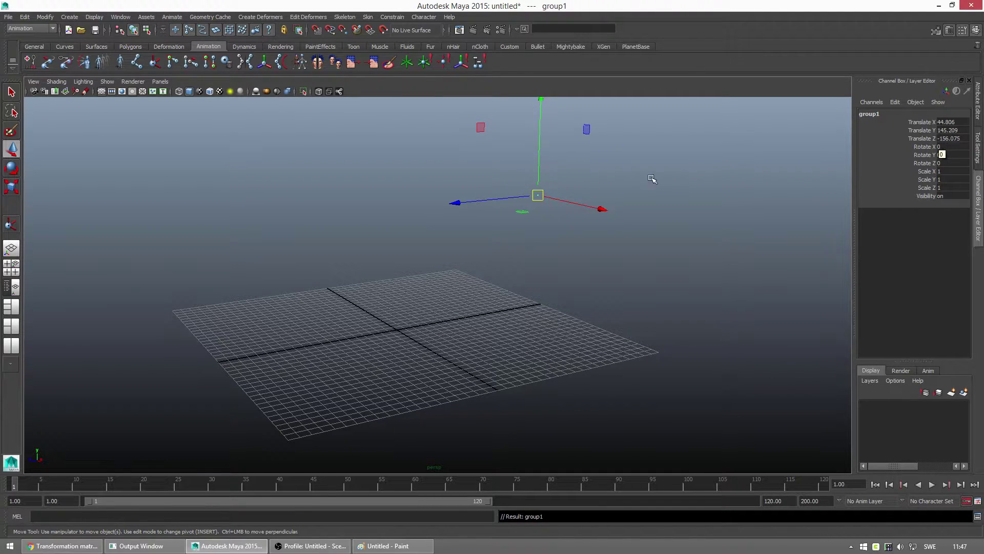
left_click_drag(561, 223, 559, 226, "alt")
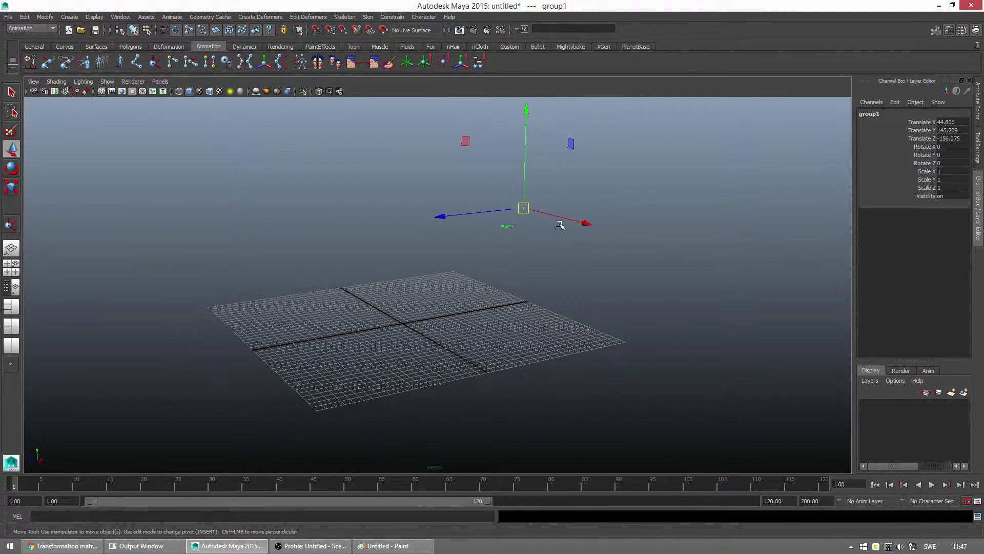
left_click(450, 329)
left_click_drag(450, 323, 493, 355, "alt")
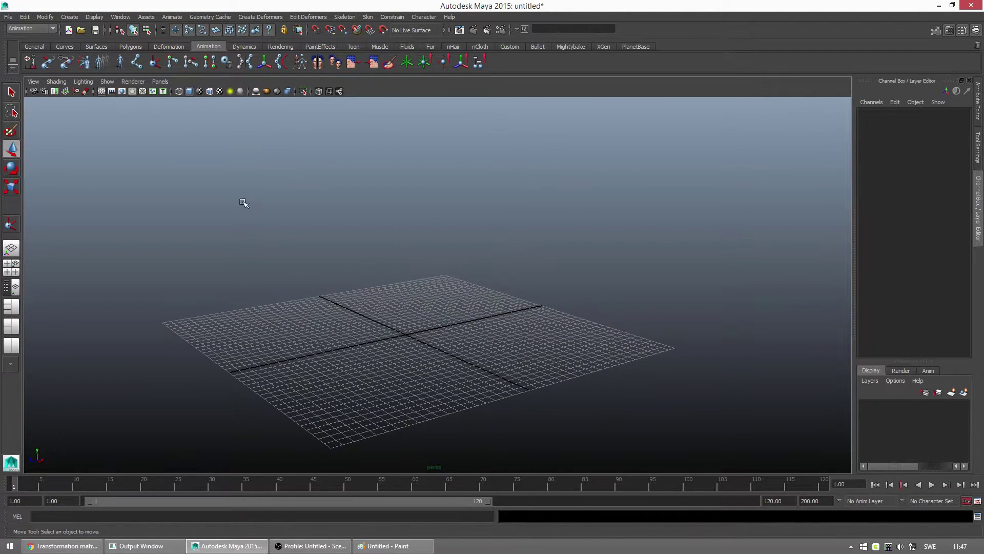
In Paint, draw the leg curve with X marks and arrows labelled V1 and V2
left_click(426, 547)
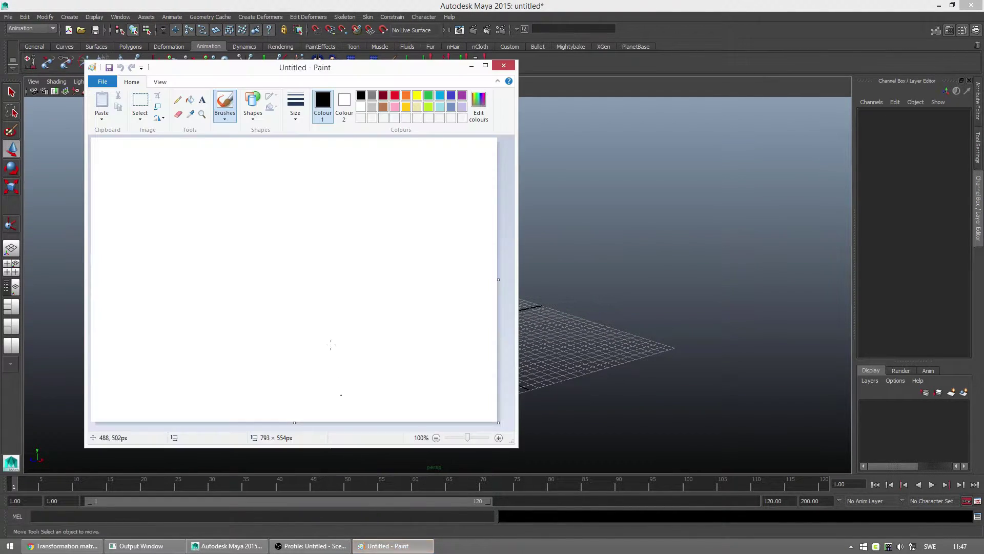
mouse_move(285, 161)
left_mouse_down()
mouse_move(252, 246)
mouse_move(275, 329)
mouse_move(263, 359)
mouse_move(239, 365)
left_mouse_up()
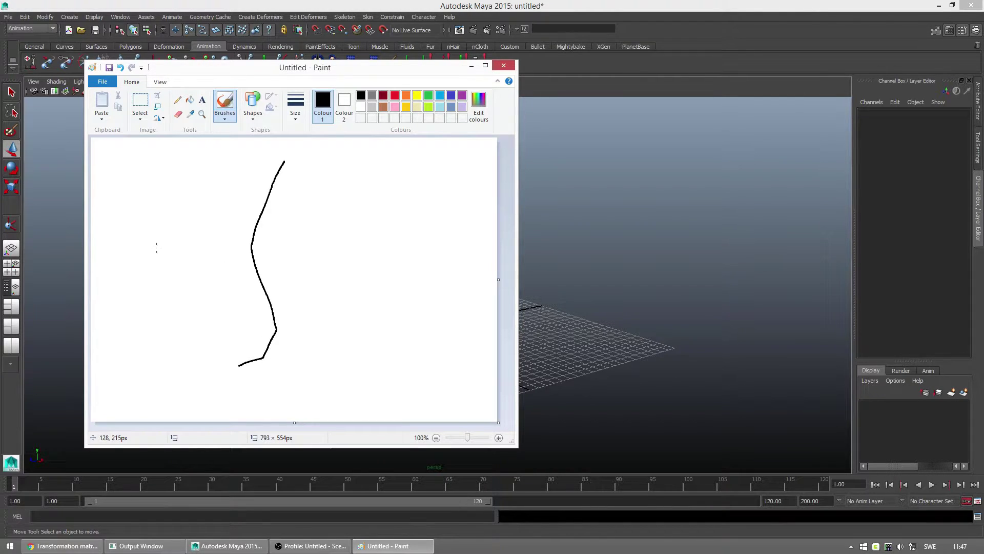
mouse_move(155, 238)
left_mouse_down()
mouse_move(185, 262)
mouse_move(176, 240)
left_mouse_up()
left_click_drag(283, 160, 253, 169)
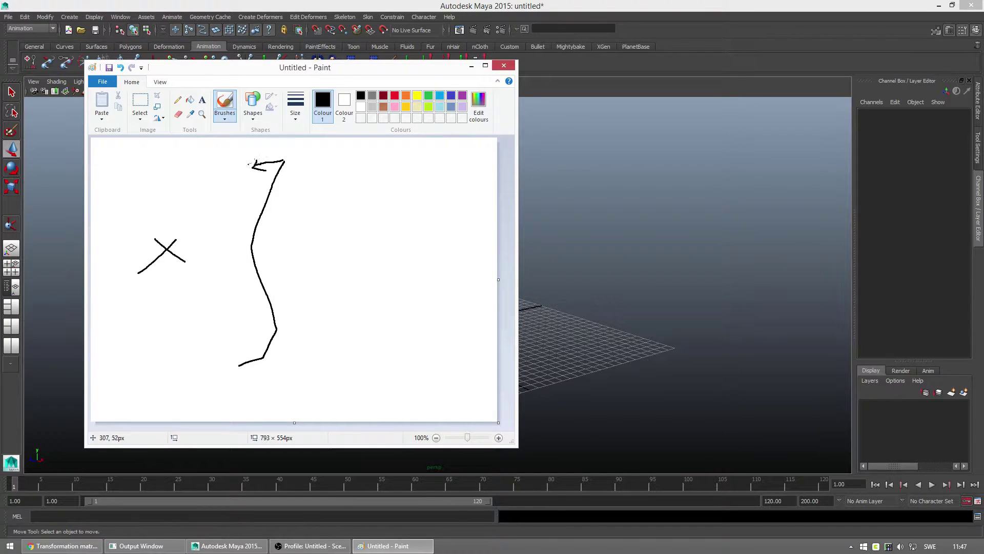
mouse_move(271, 324)
left_mouse_down()
mouse_move(286, 339)
mouse_move(284, 325)
left_mouse_up()
mouse_move(336, 161)
left_mouse_down()
mouse_move(348, 343)
mouse_move(353, 332)
mouse_move(476, 330)
mouse_move(466, 350)
left_mouse_up()
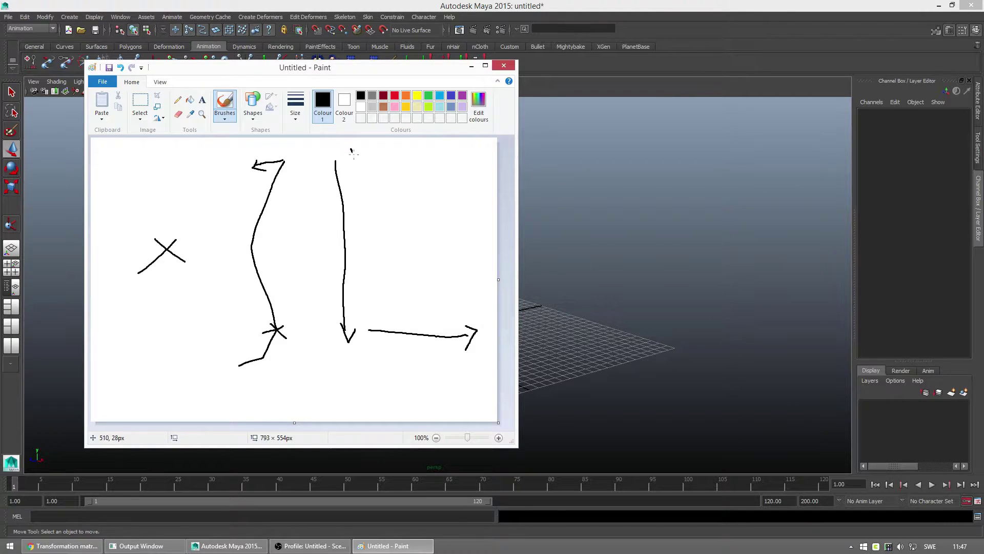
mouse_move(357, 159)
left_mouse_down()
mouse_move(365, 147)
mouse_move(378, 179)
left_mouse_up()
mouse_move(446, 294)
left_mouse_down()
mouse_move(458, 290)
mouse_move(477, 315)
left_mouse_up()
mouse_move(390, 219)
left_mouse_down()
mouse_move(410, 235)
mouse_move(394, 235)
left_mouse_up()
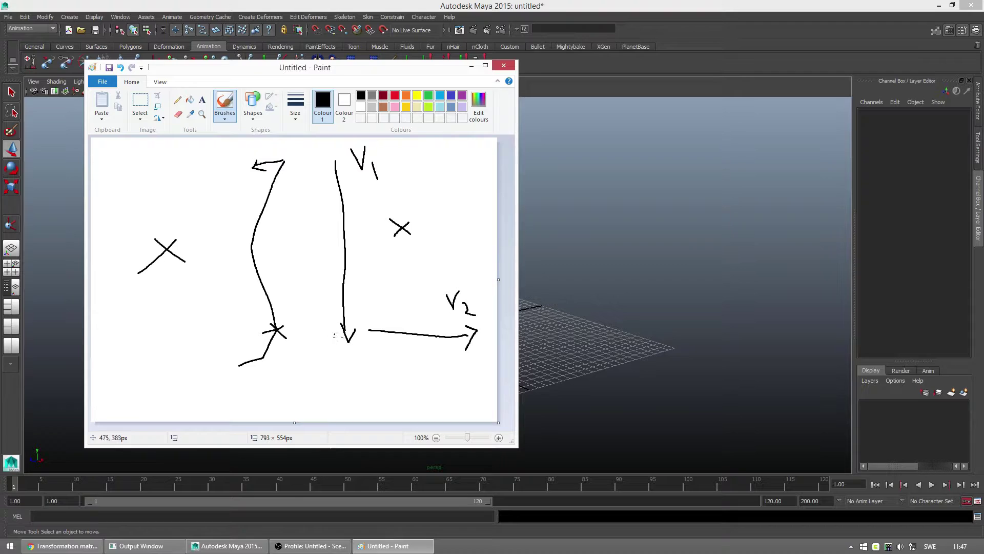
mouse_move(341, 355)
left_mouse_down()
mouse_move(297, 377)
mouse_move(326, 386)
left_mouse_up()
Circle the top arrowhead and lower X, add a rightward arrow, then close without saving
mouse_move(283, 165)
left_mouse_down()
mouse_move(290, 158)
mouse_move(282, 163)
left_mouse_up()
mouse_move(261, 335)
left_mouse_down()
mouse_move(270, 324)
mouse_move(276, 341)
mouse_move(261, 333)
left_mouse_up()
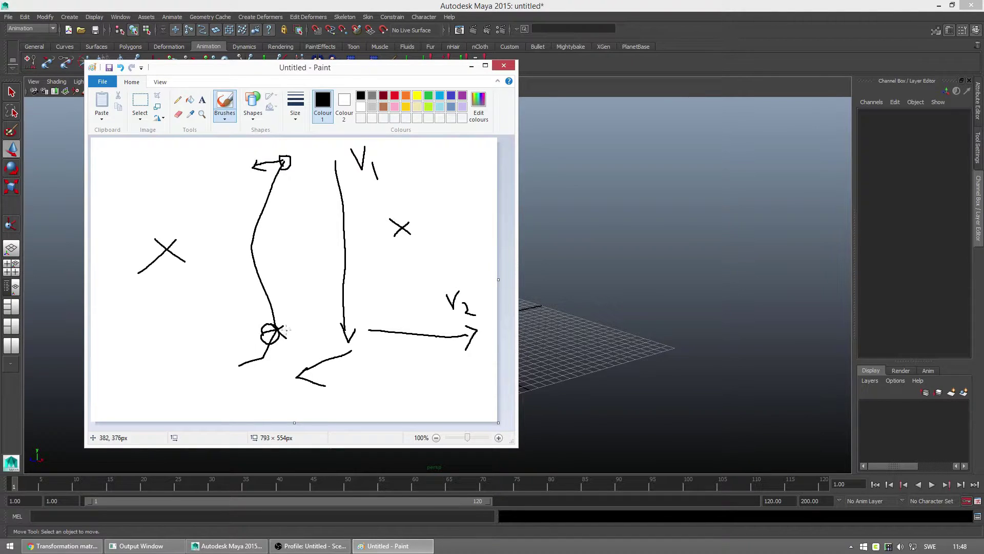
left_click_drag(294, 329, 305, 326)
mouse_move(300, 154)
left_mouse_down()
mouse_move(226, 188)
mouse_move(278, 139)
left_mouse_up()
left_click(504, 65)
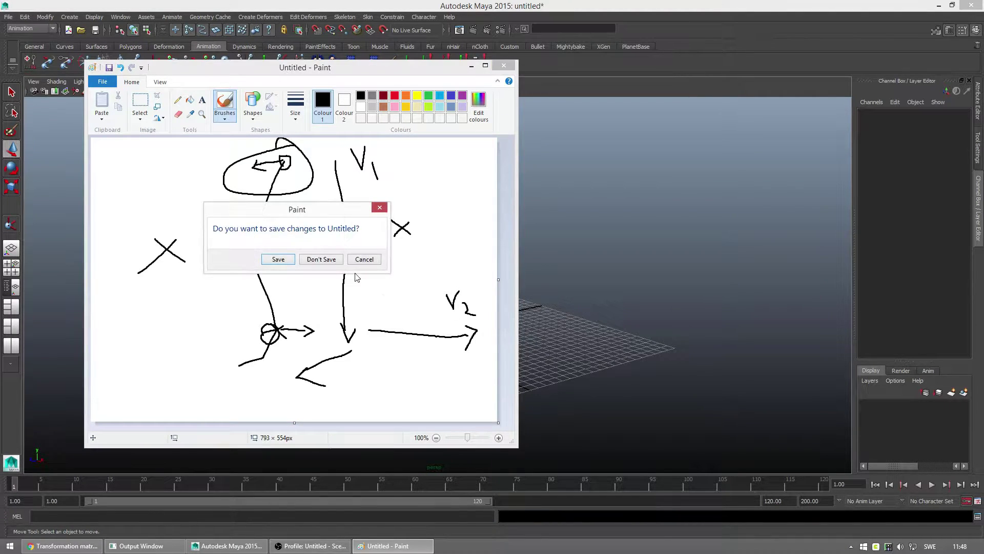
left_click(324, 261)
In the side view, place five joints for hip, knee, ankle, ball and toe
scroll(494, 271, "up", 2)
key("space")
left_click(368, 245)
scroll(523, 299, "down", 3)
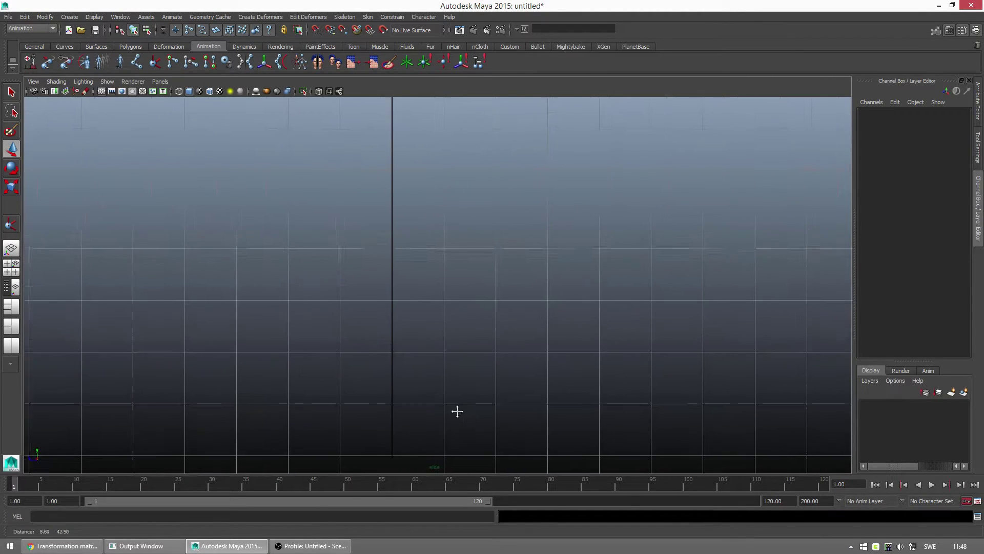
middle_click_drag(461, 403, 489, 356, "alt")
scroll(488, 356, "down", 2)
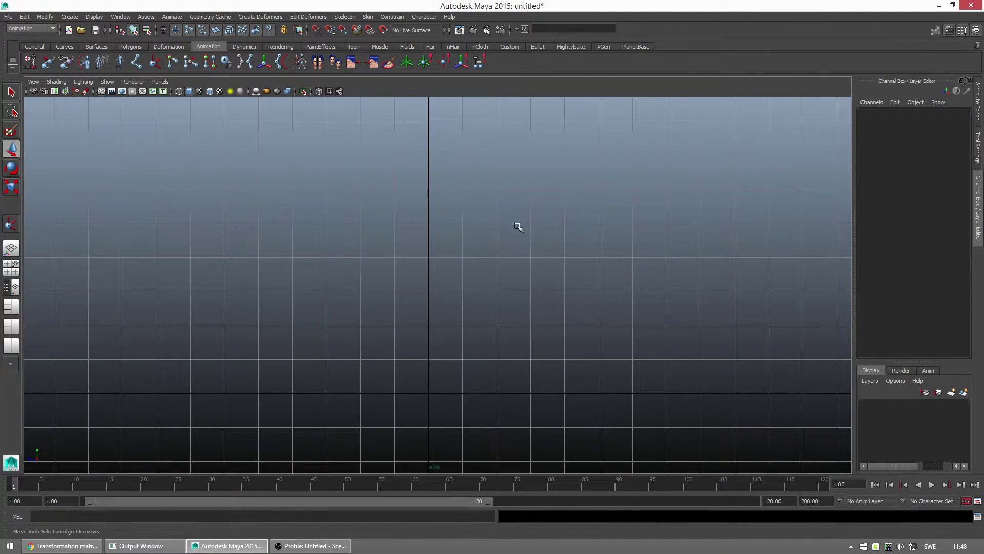
key("y")
left_click(429, 189)
left_click(394, 291)
left_click(429, 359)
left_click(394, 393)
left_click(358, 393)
key("Return")
Return to the perspective view and select the new joint chain to inspect it
key("space")
left_click(474, 318)
mouse_move(476, 312)
left_mouse_down()
mouse_move(475, 262)
mouse_move(485, 363)
mouse_move(480, 303)
mouse_move(496, 328)
mouse_move(514, 327)
mouse_move(492, 307)
left_mouse_up()
key("q")
left_click(445, 222)
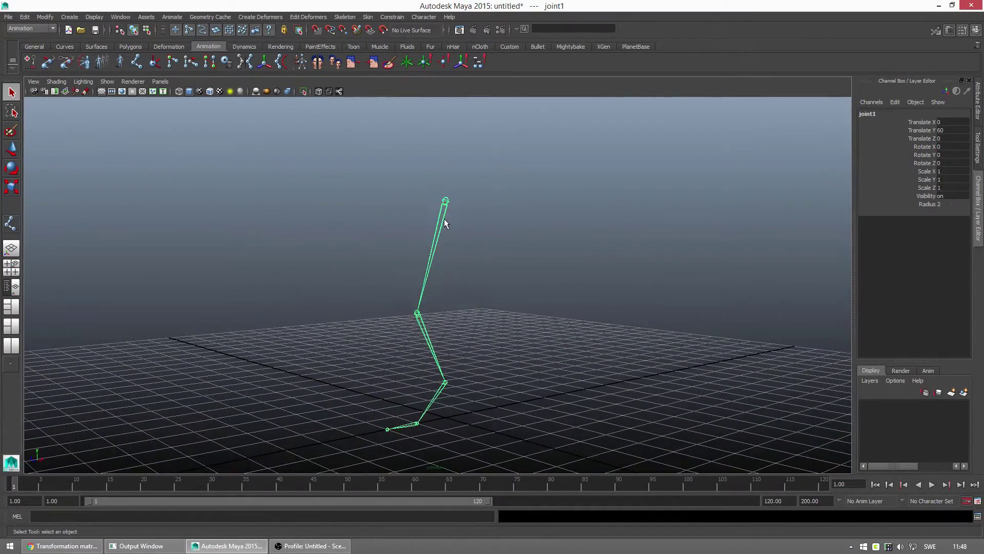
left_click_drag(445, 225, 468, 286, "alt")
key("w")
left_click_drag(545, 263, 200, 130, "alt")
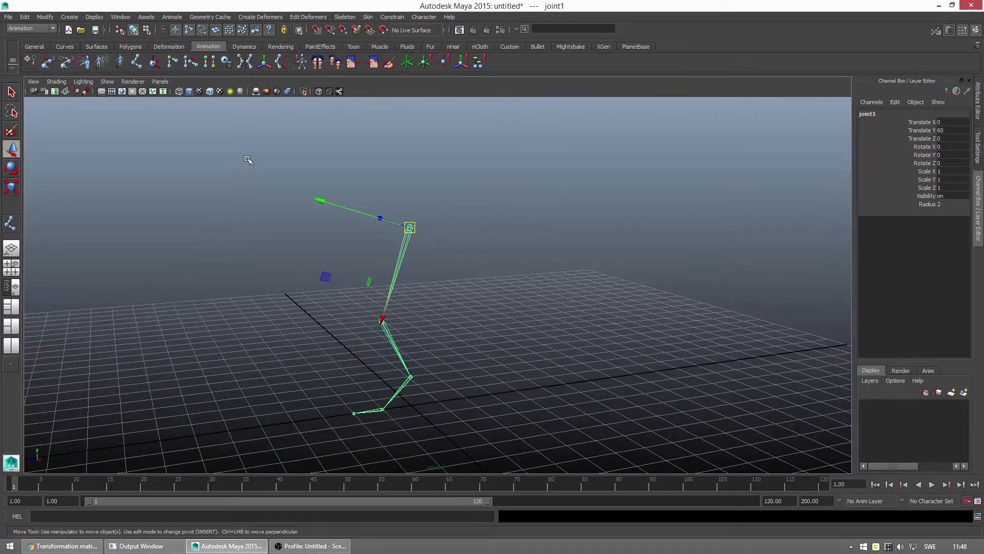
Try rotating the knee joint's local axis in component mode, then select the hip joint
left_click(147, 30)
right_click_drag(389, 321, 507, 327, "alt")
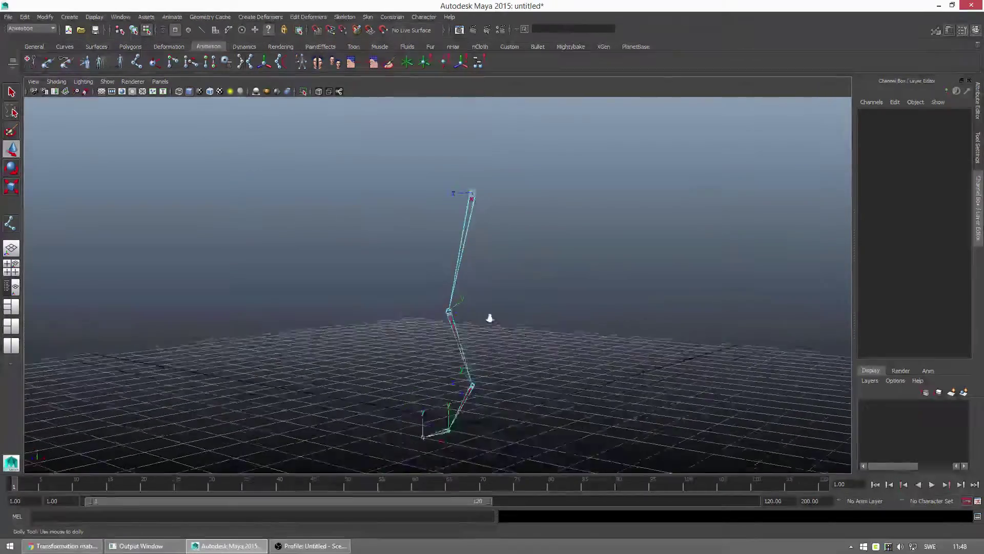
left_click_drag(501, 303, 437, 339)
left_click_drag(436, 339, 358, 275, "alt")
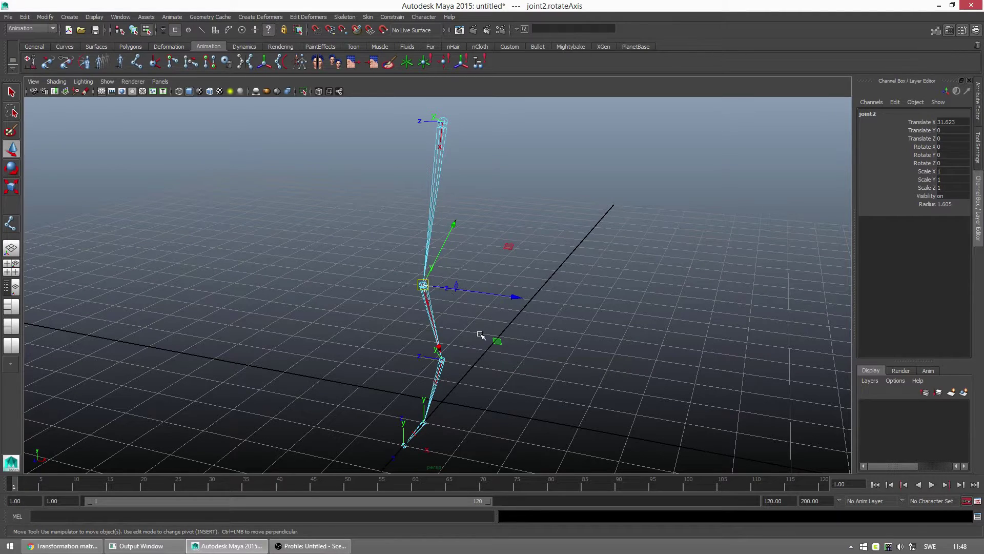
key("e")
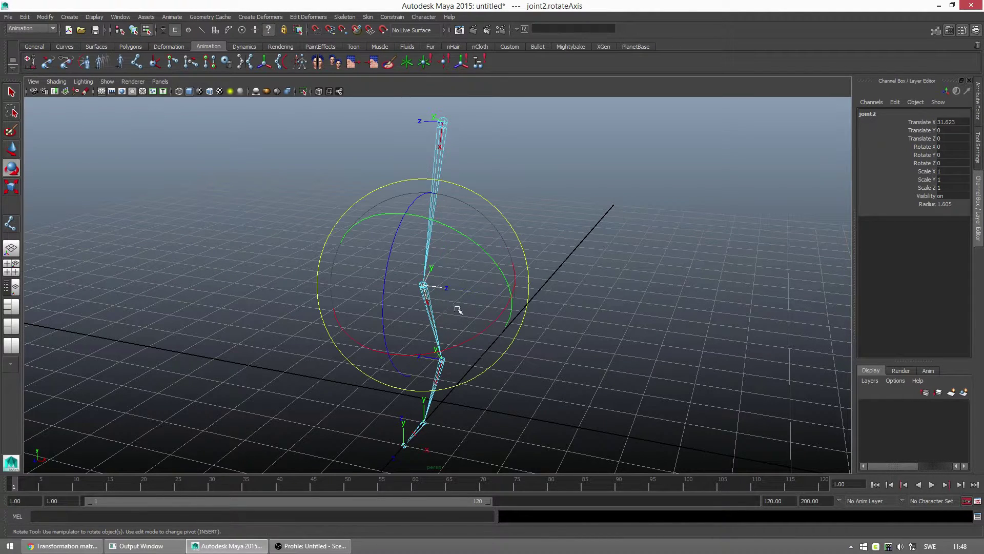
left_click_drag(494, 322, 312, 379)
left_click_drag(569, 402, 463, 369, "alt")
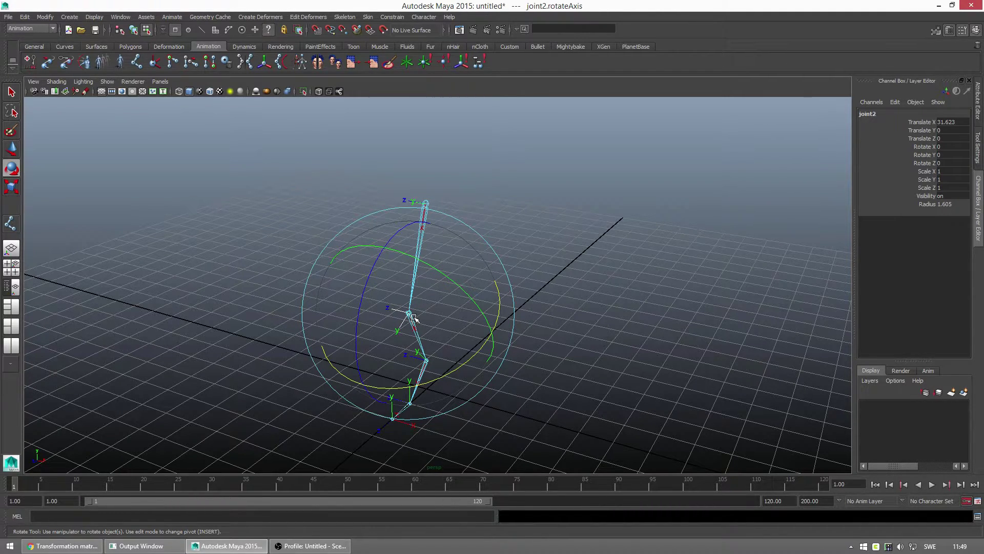
left_click_drag(568, 378, 541, 357, "alt")
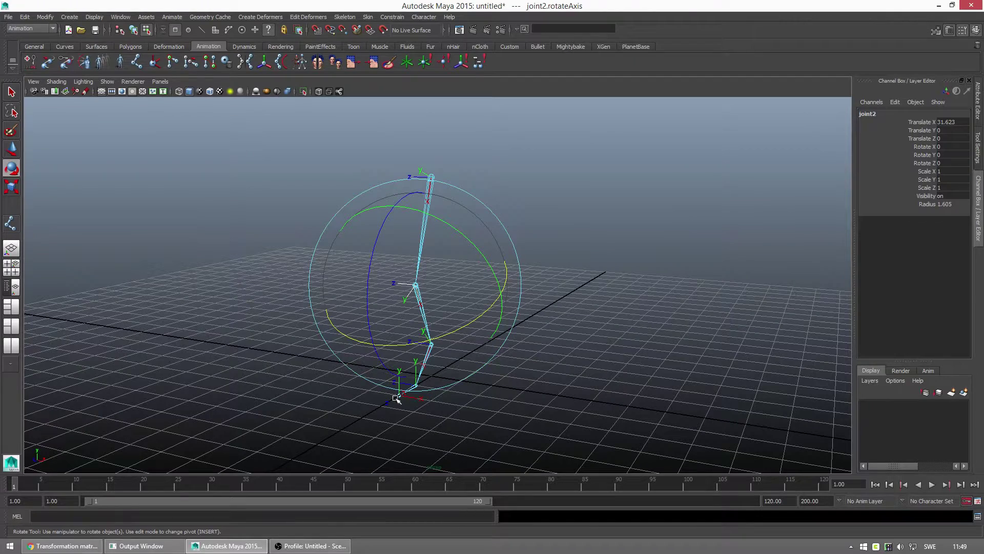
left_click_drag(570, 328, 602, 319, "alt")
left_click(601, 318)
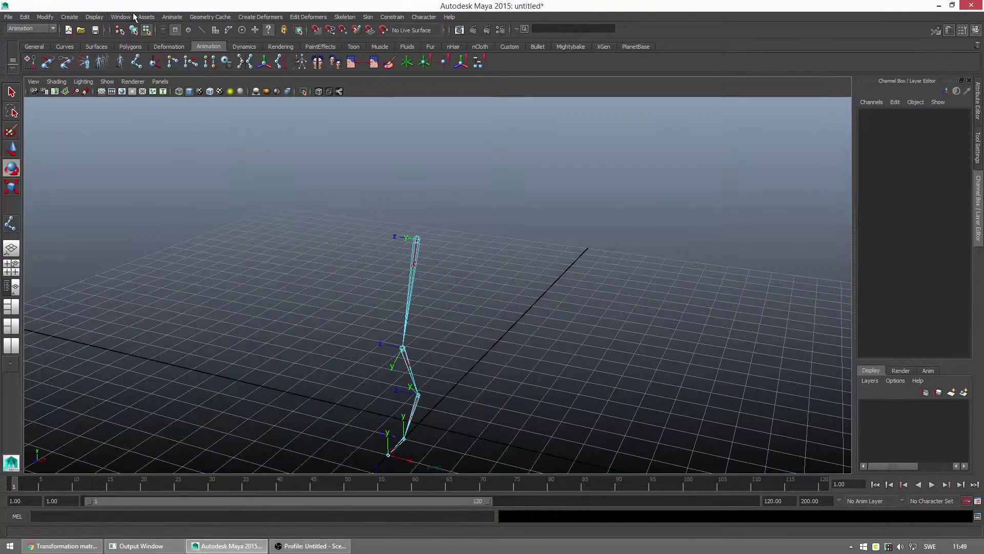
left_click(133, 30)
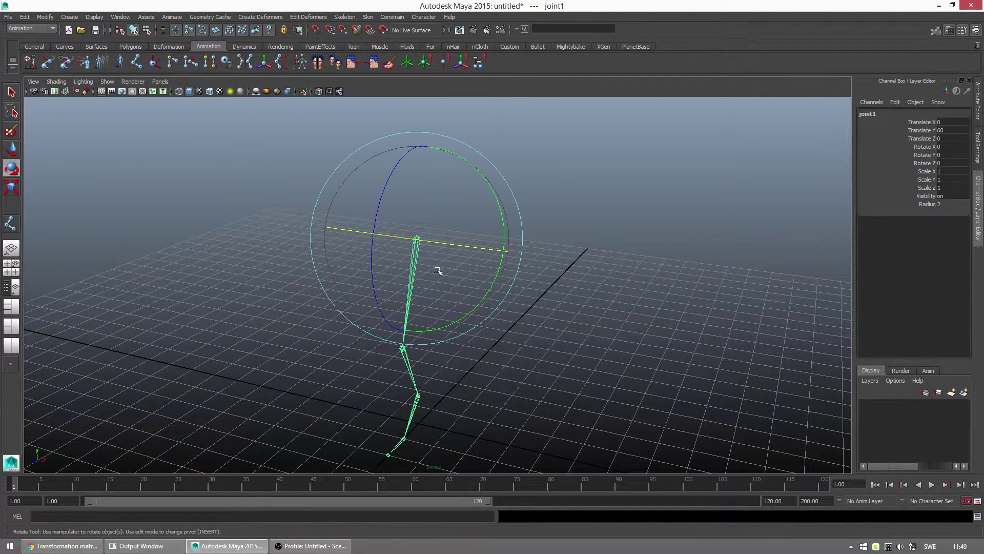
Rename the top joint to 'thigh' in the Channel Box
double_click(915, 114)
type("thigh")
key("Return")
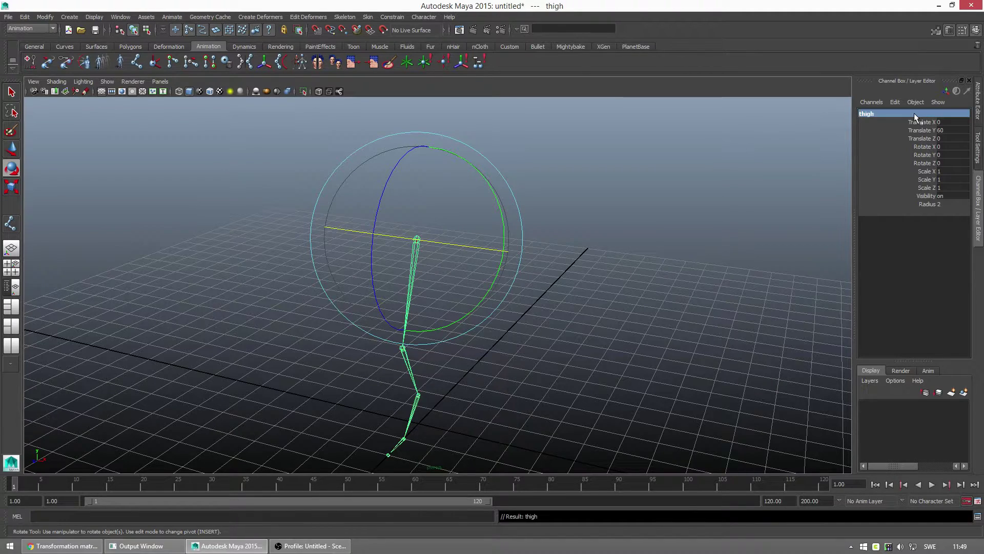
middle_click_drag(458, 361, 509, 352, "alt")
left_click_drag(509, 351, 503, 359, "alt")
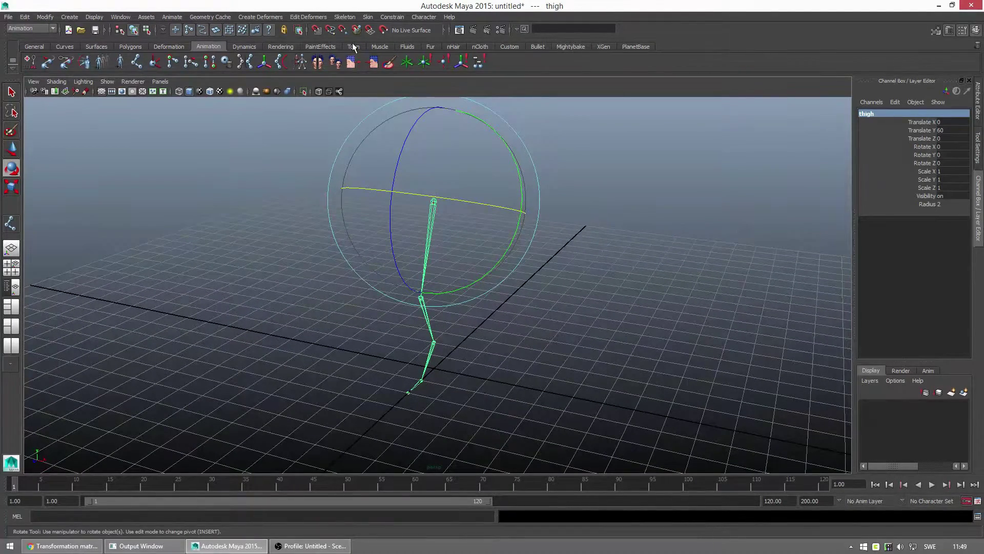
Create an IK handle from thigh to ankle and move it so the leg hangs straight
left_click(372, 19)
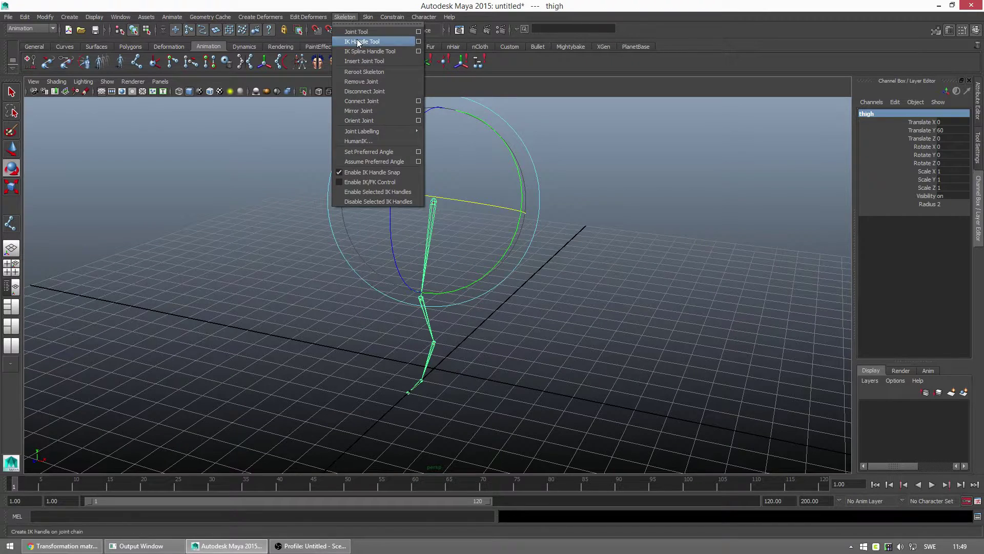
left_click(357, 39)
left_click(433, 198)
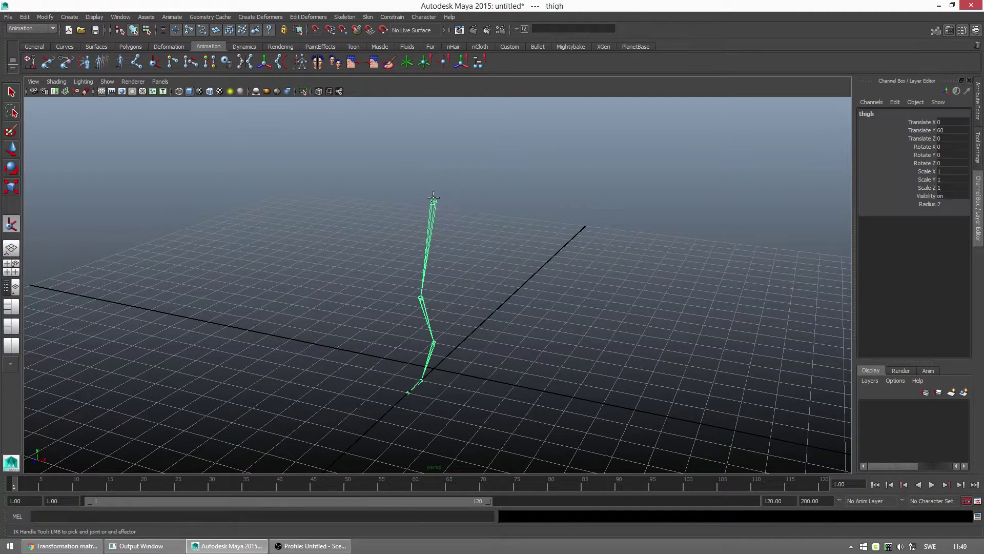
left_click(430, 347)
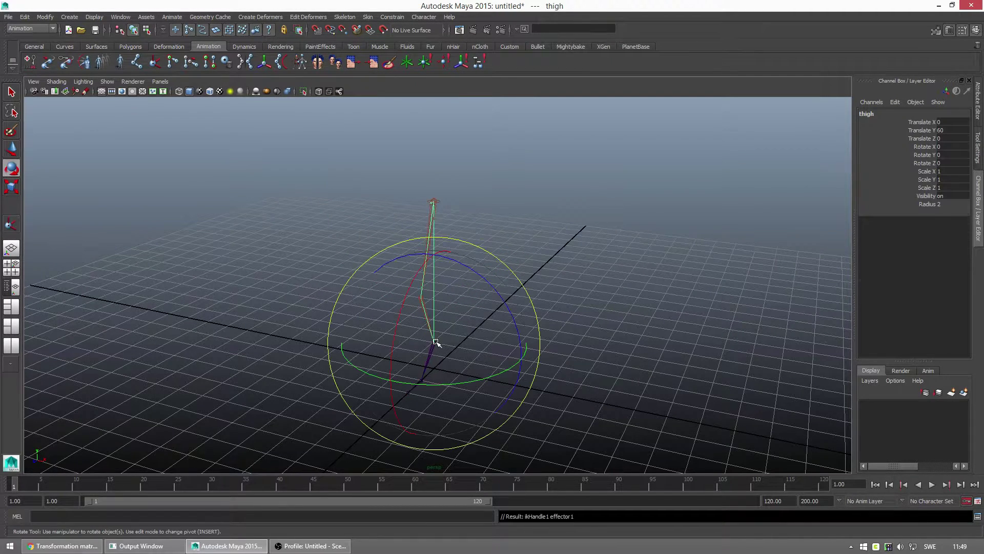
left_click(980, 111)
left_click_drag(484, 331, 479, 274, "alt")
key("w")
mouse_move(427, 336)
left_mouse_down()
mouse_move(362, 305)
mouse_move(405, 258)
mouse_move(428, 325)
left_mouse_up()
left_click_drag(516, 343, 548, 351, "alt")
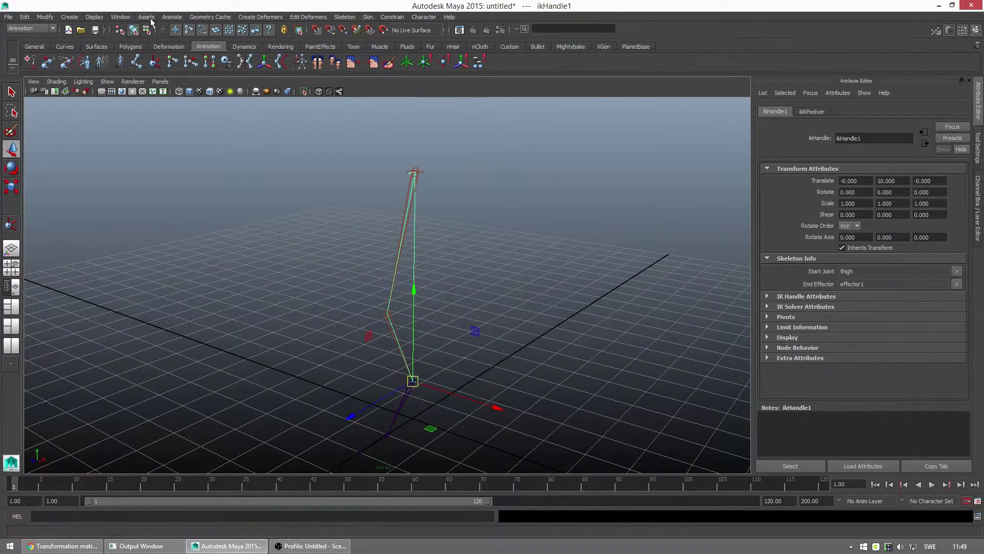
Add the thigh joint to the Node Editor, placed above the ikHandle1 node
left_click(124, 17)
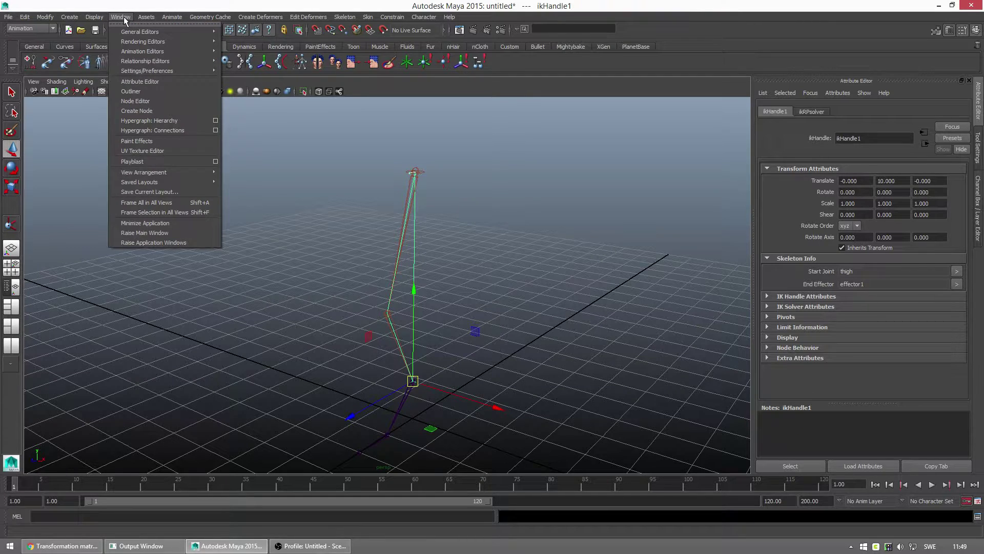
left_click(160, 101)
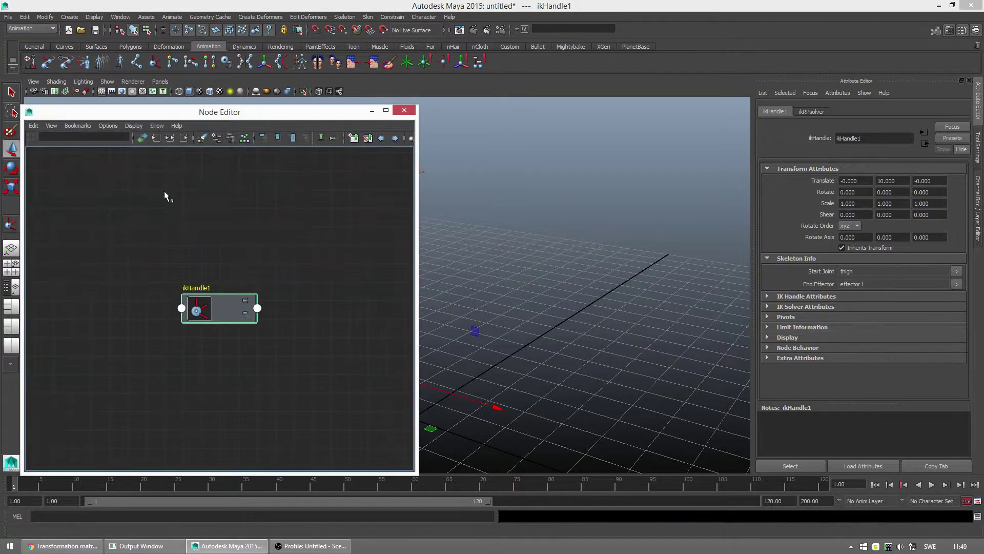
key("f")
left_click_drag(215, 313, 195, 365)
left_click(553, 181)
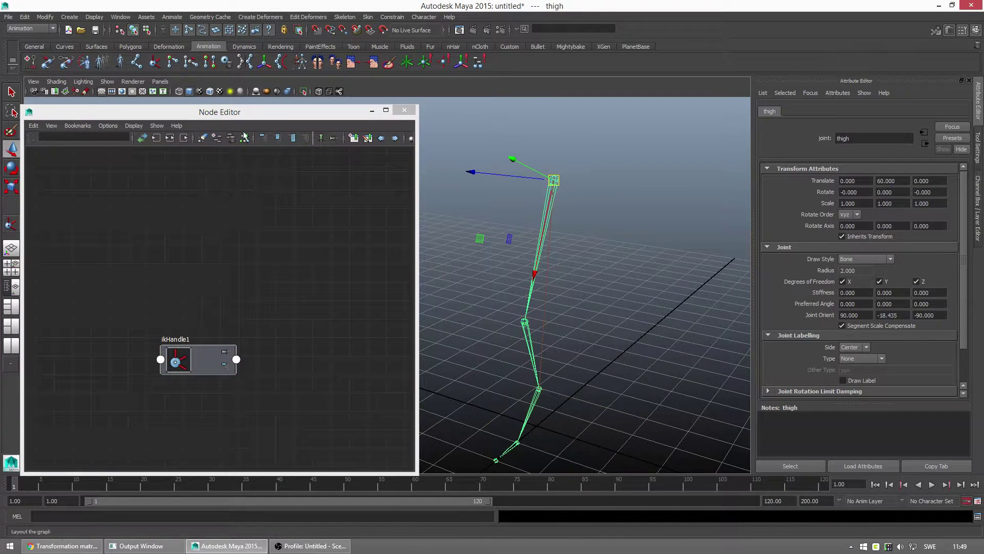
left_click(216, 137)
left_click_drag(272, 344, 208, 204)
scroll(351, 272, "down", 2)
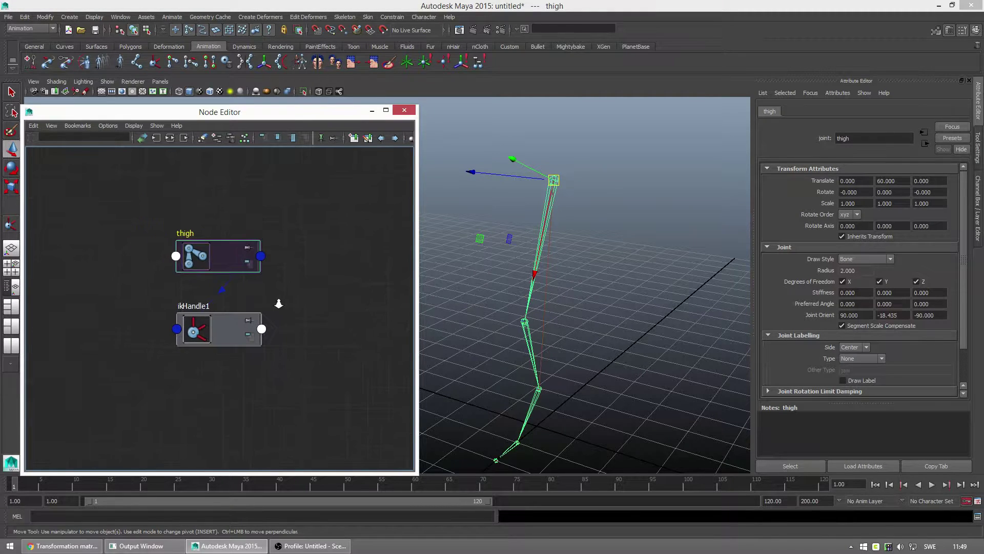
middle_click_drag(279, 307, 250, 325, "alt")
scroll(277, 314, "up", 1)
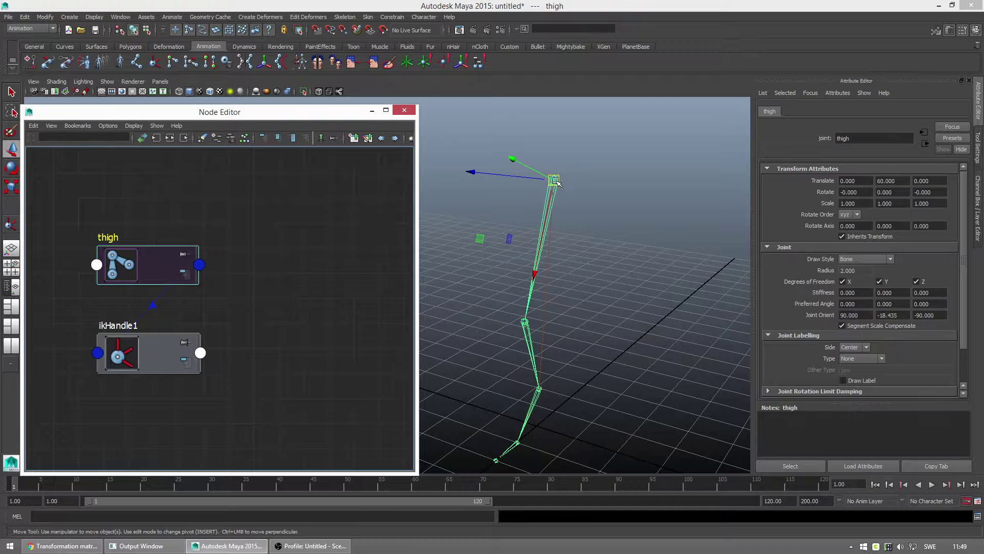
middle_click_drag(269, 316, 181, 300, "alt")
Wire the thigh's World Matrix[0] output into a new pointMatrixMult node
left_click(166, 283)
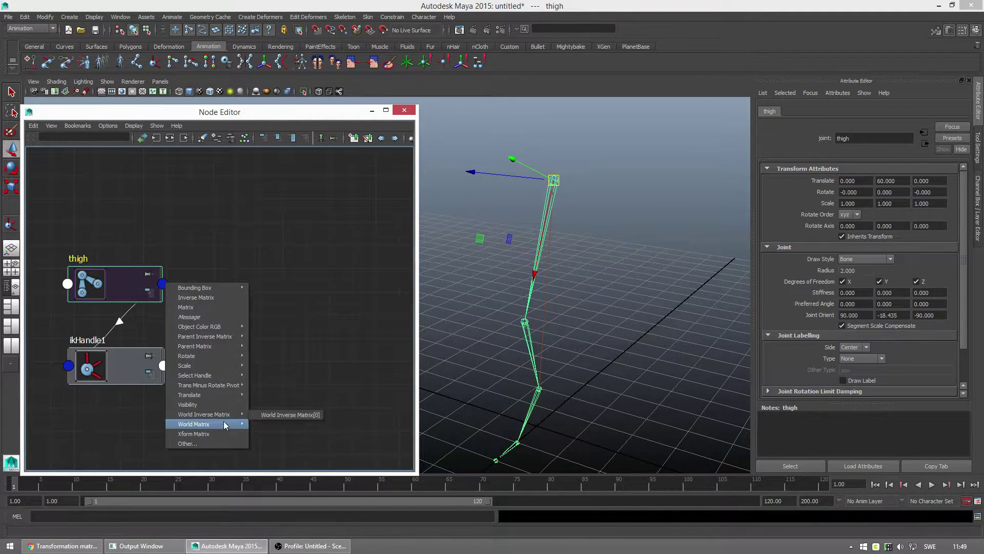
mouse_move(228, 426)
left_click(280, 424)
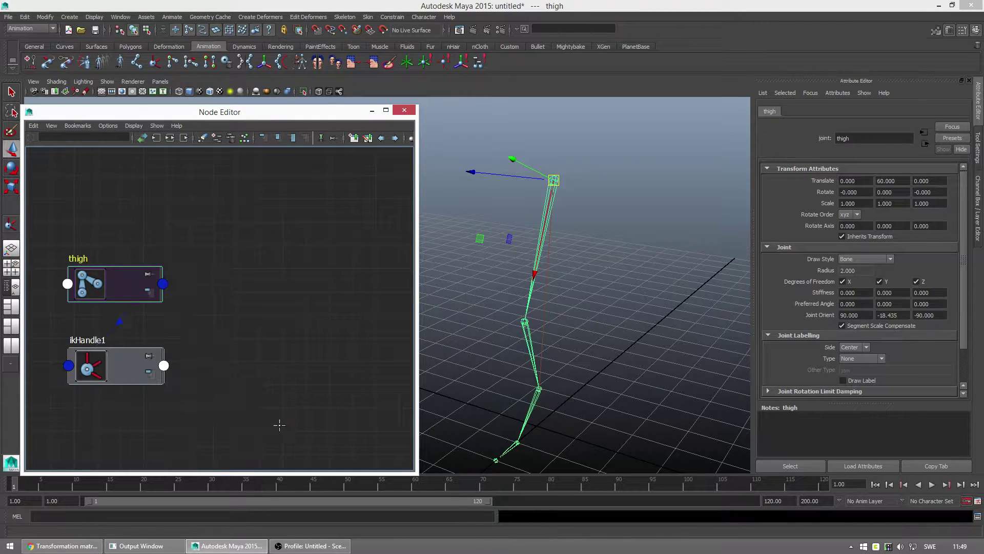
key("Tab")
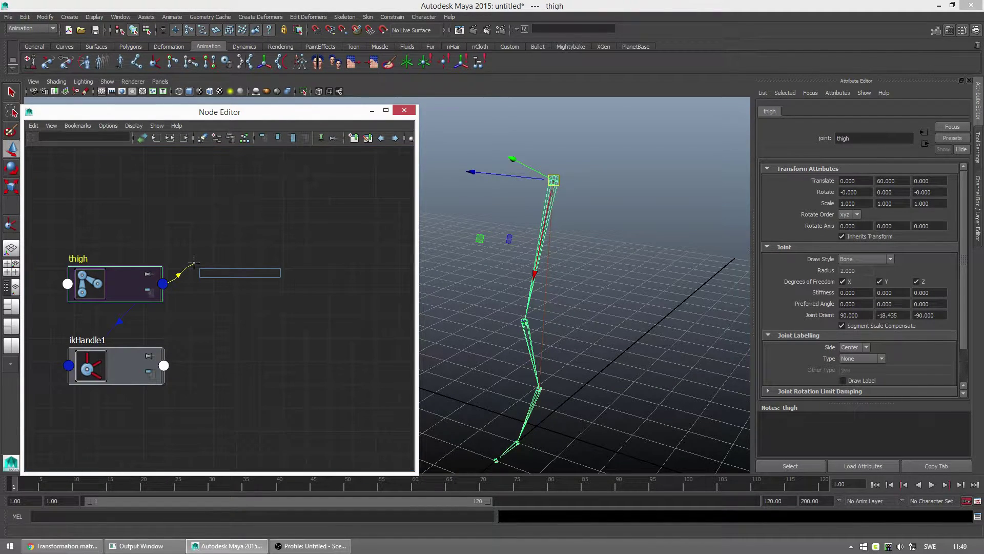
type("mult")
key("Down")
key("Down")
key("Down")
key("Down")
key("Down")
key("Down")
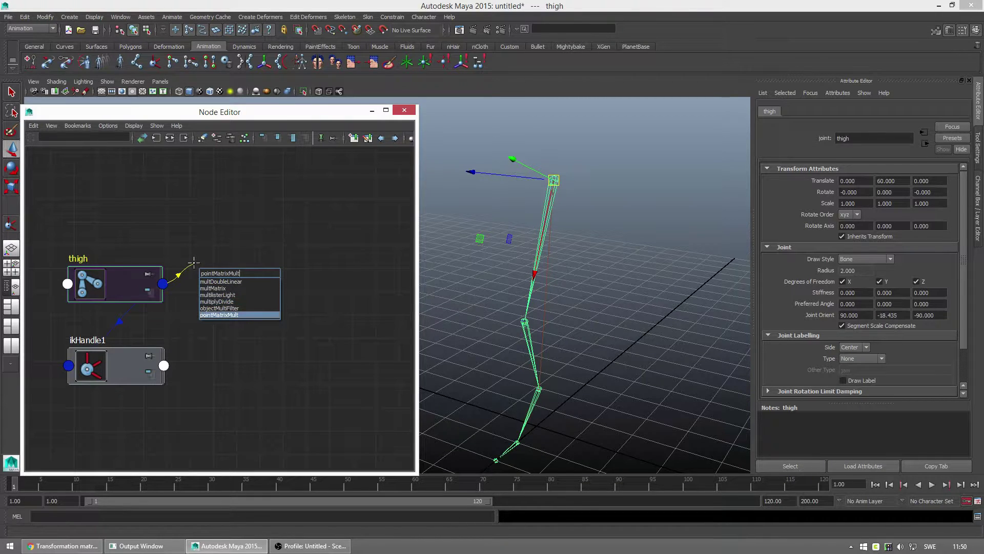
key("Return")
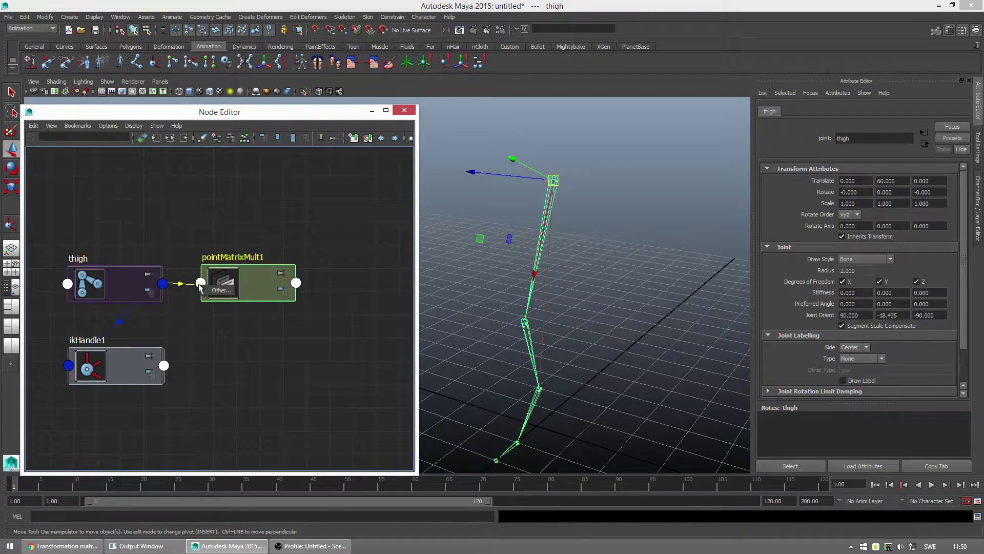
left_click(212, 289)
Connect the thigh matrix to inMatrix, reposition pointMatrixMult1, and check its Vector Multiply setting
left_click(418, 223)
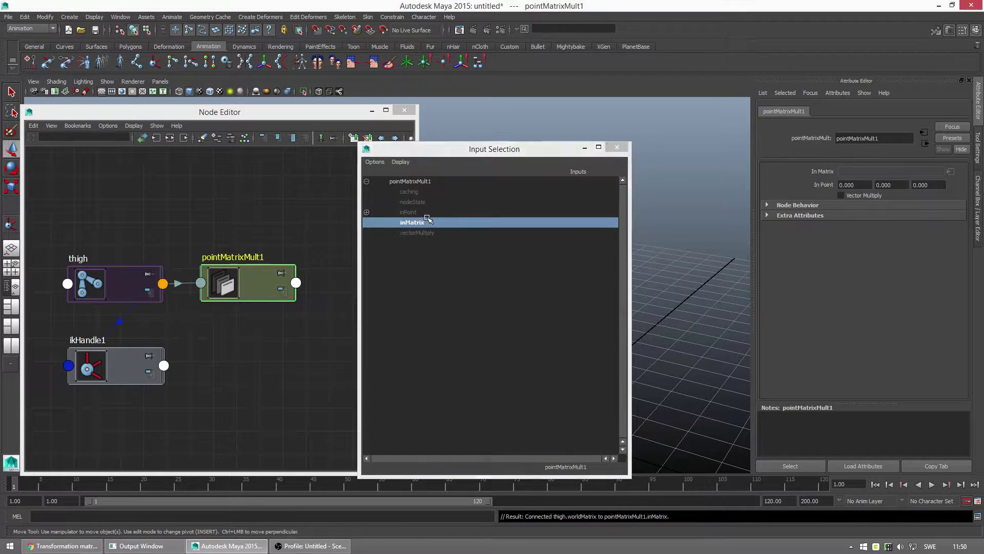
left_click_drag(200, 283, 186, 221)
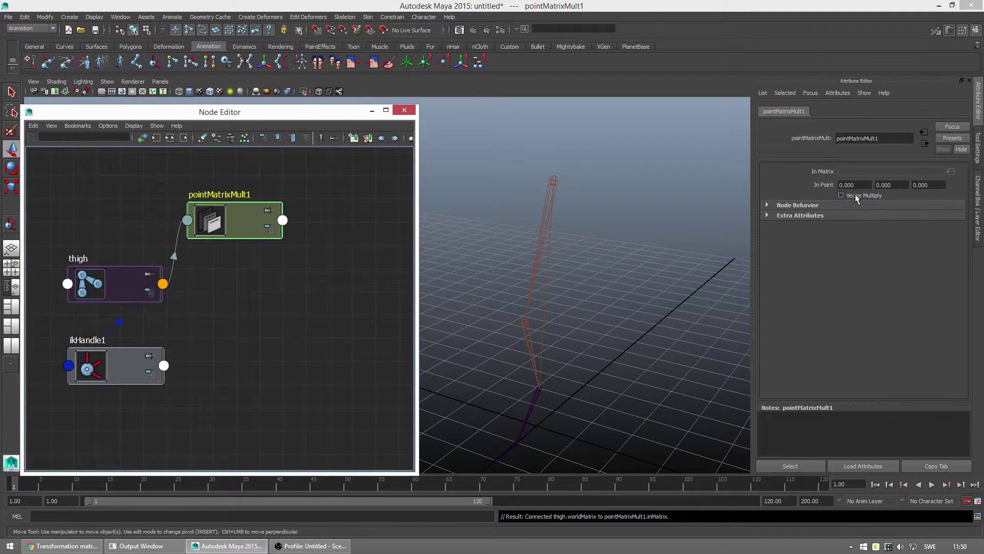
left_click(857, 195)
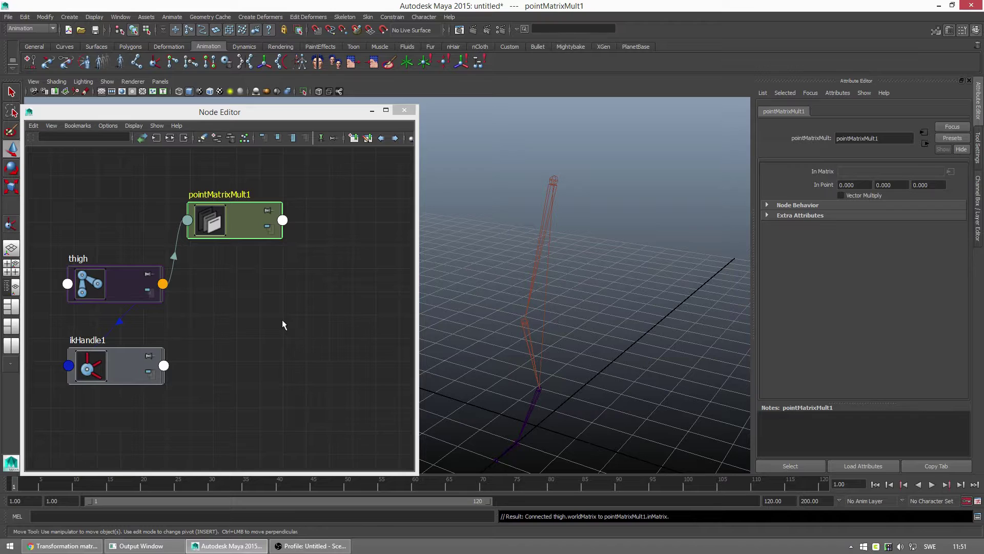
Load the matrixNodes.mll plug-in with Auto load enabled in the Plug-in Manager
left_click(121, 17)
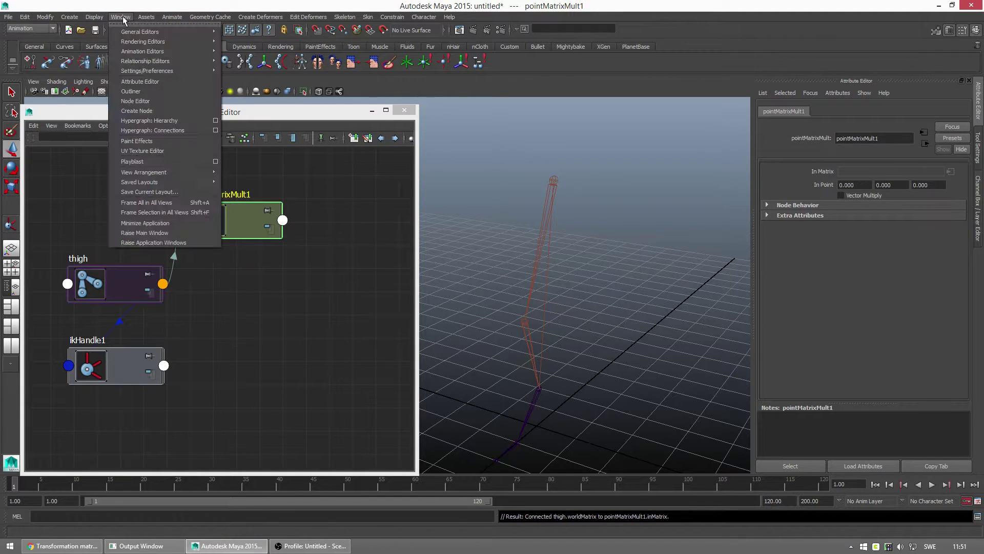
mouse_move(184, 70)
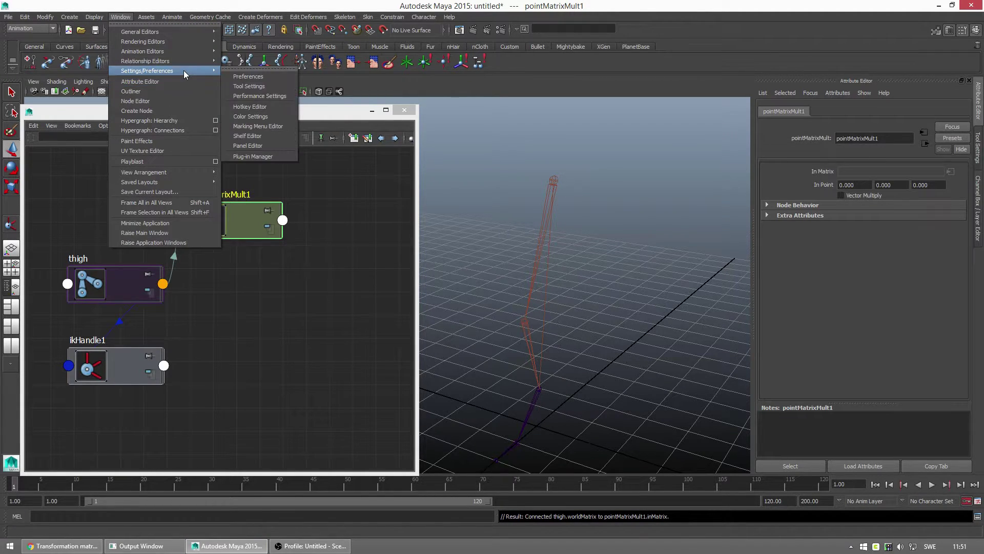
left_click(259, 157)
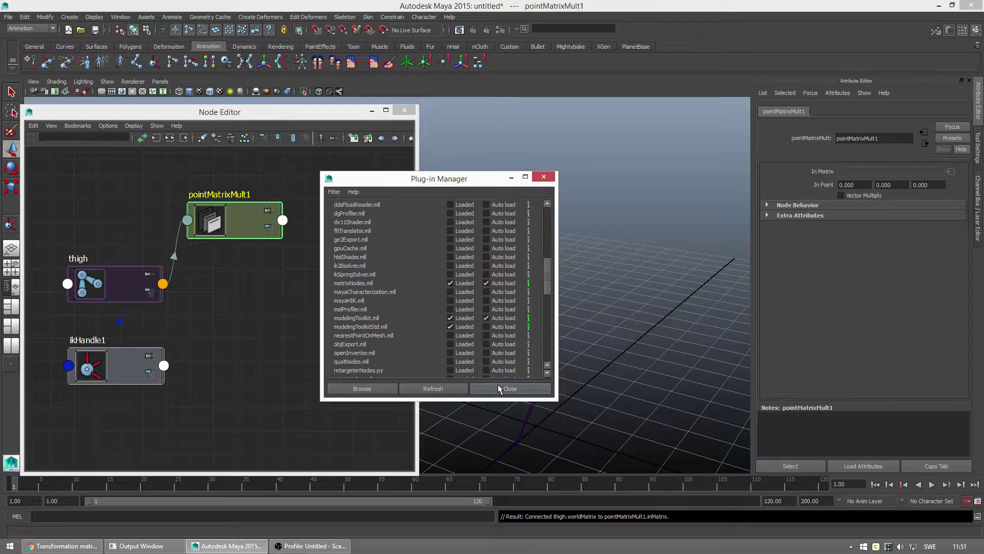
left_click(450, 283)
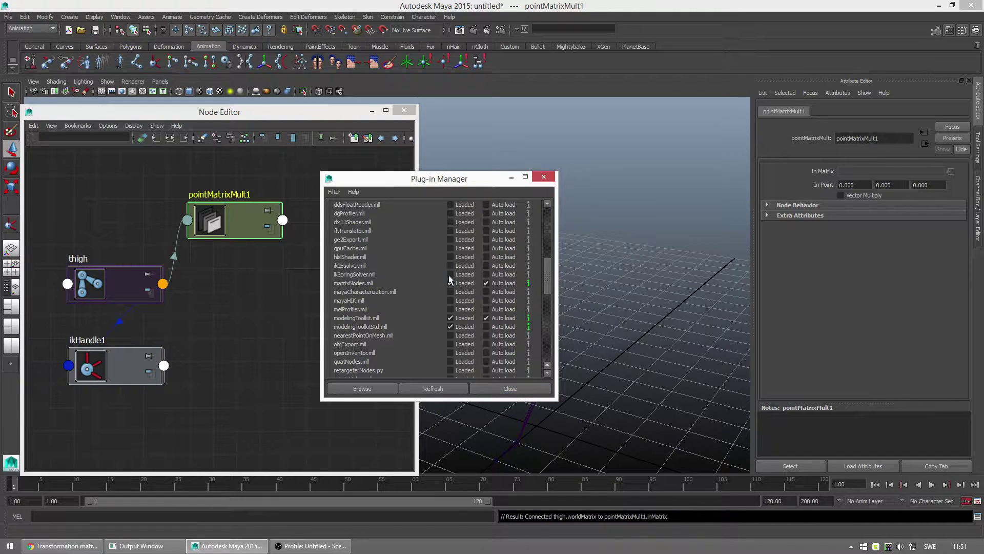
left_click(485, 283)
left_click(509, 386)
left_click(162, 284)
Create a decomposeMatrix node fed by the thigh's World Matrix[0] into its inputMatrix
mouse_move(217, 427)
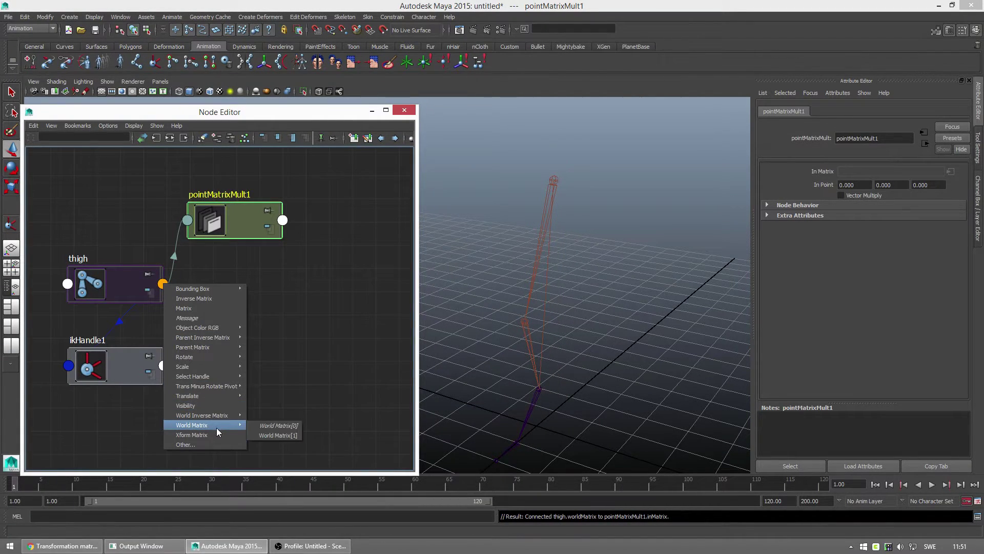
left_click(287, 427)
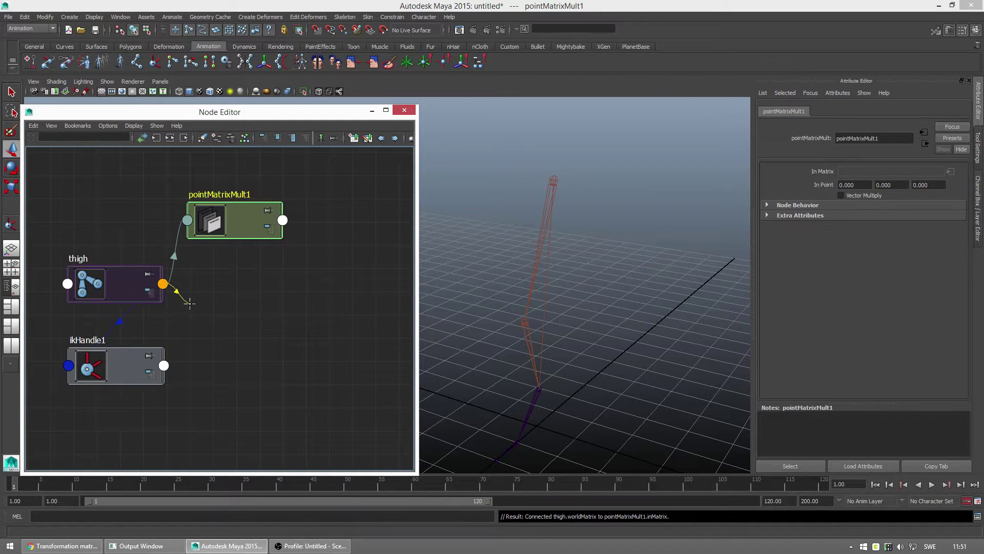
key("Tab")
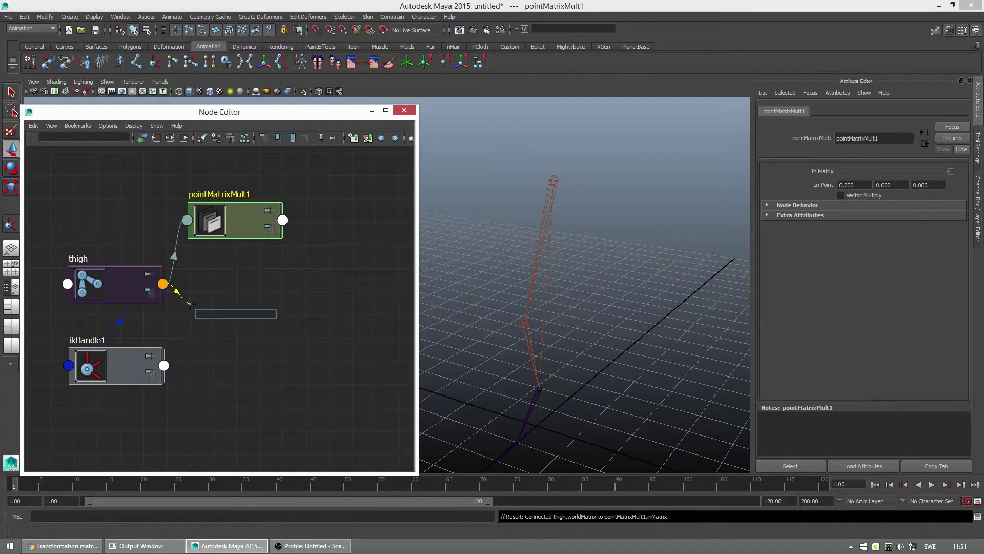
type("decomposeMatrix")
key("Return")
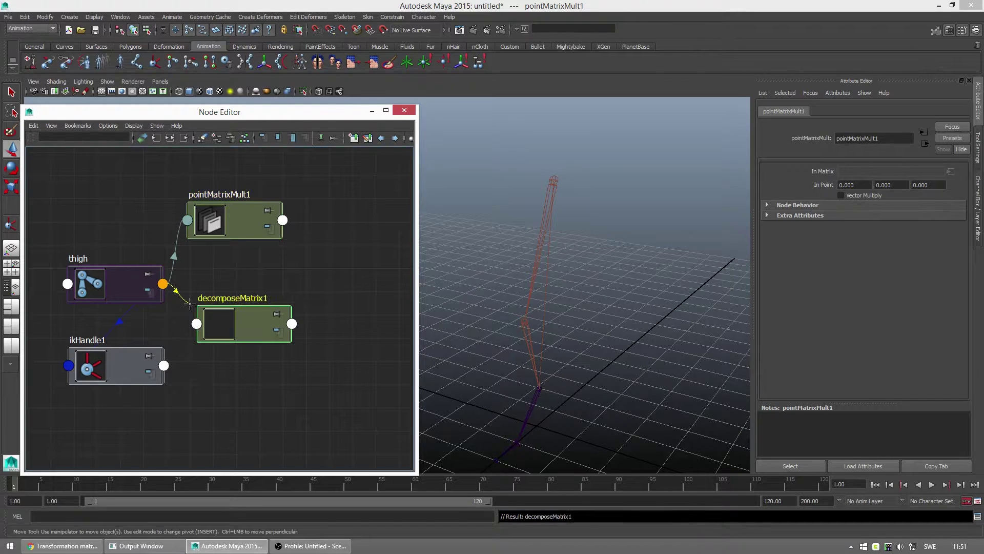
left_click(200, 324)
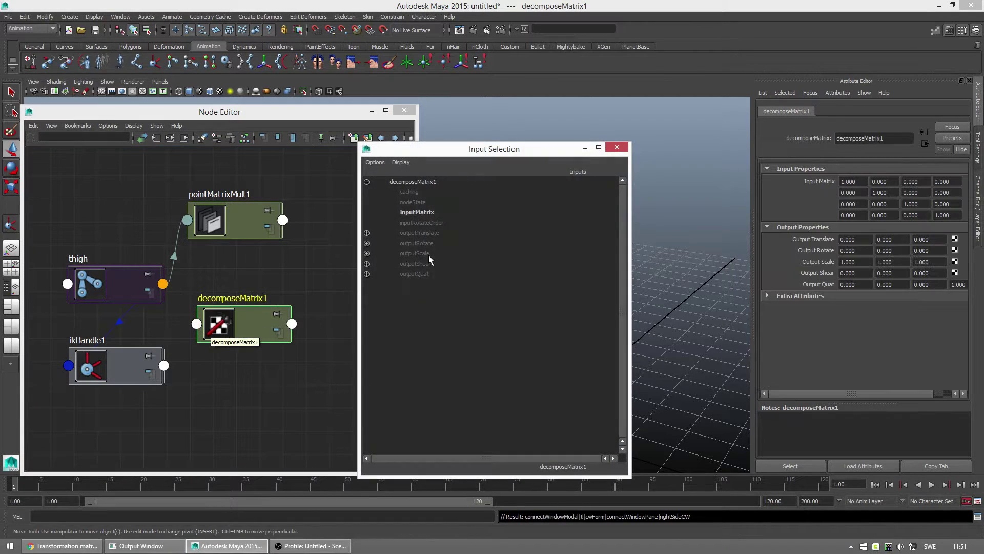
left_click(442, 213)
left_click_drag(201, 328, 190, 308)
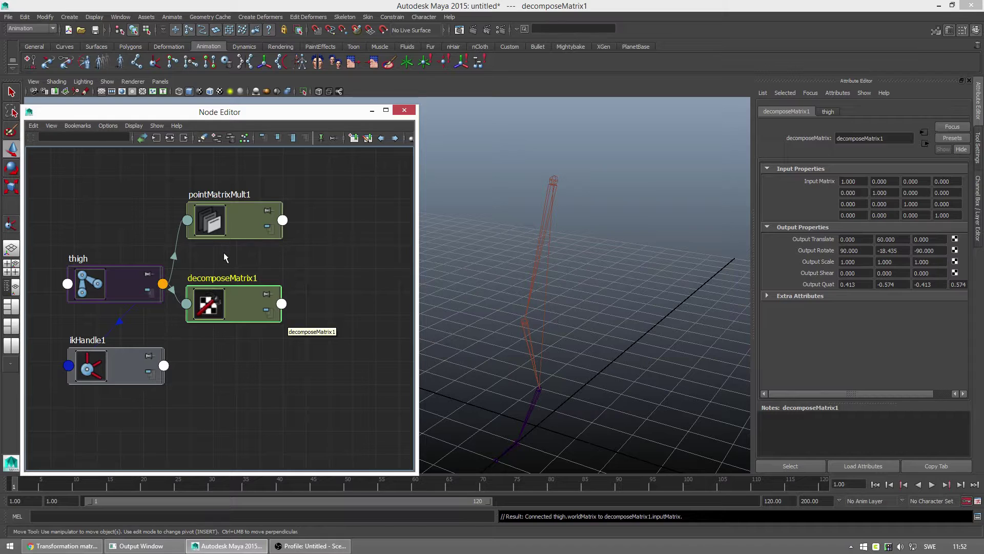
Inspect and delete decomposeMatrix1, then move pointMatrixMult1 beside the thigh node
left_click(225, 223)
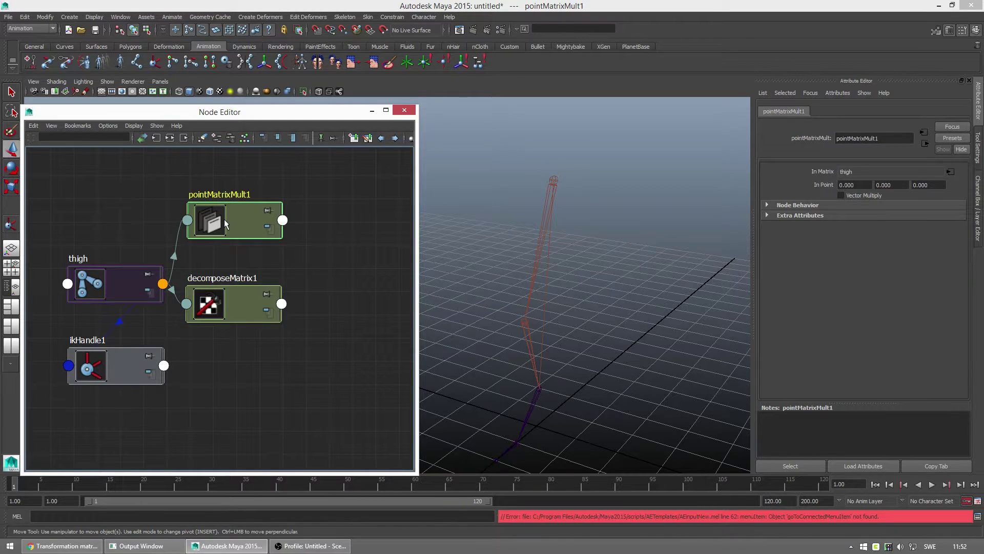
left_click(229, 304)
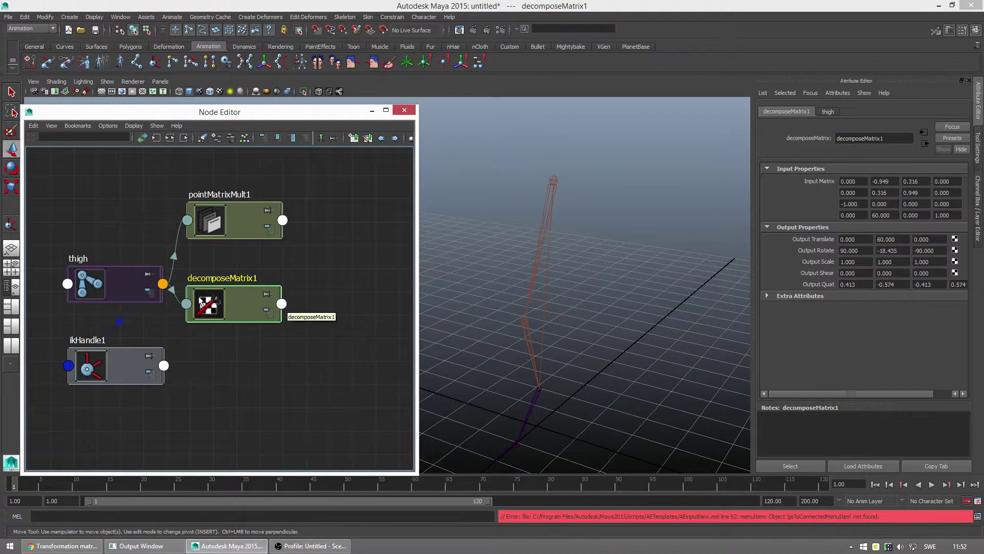
left_click_drag(322, 267, 234, 307)
key("Delete")
left_click_drag(223, 216, 230, 277)
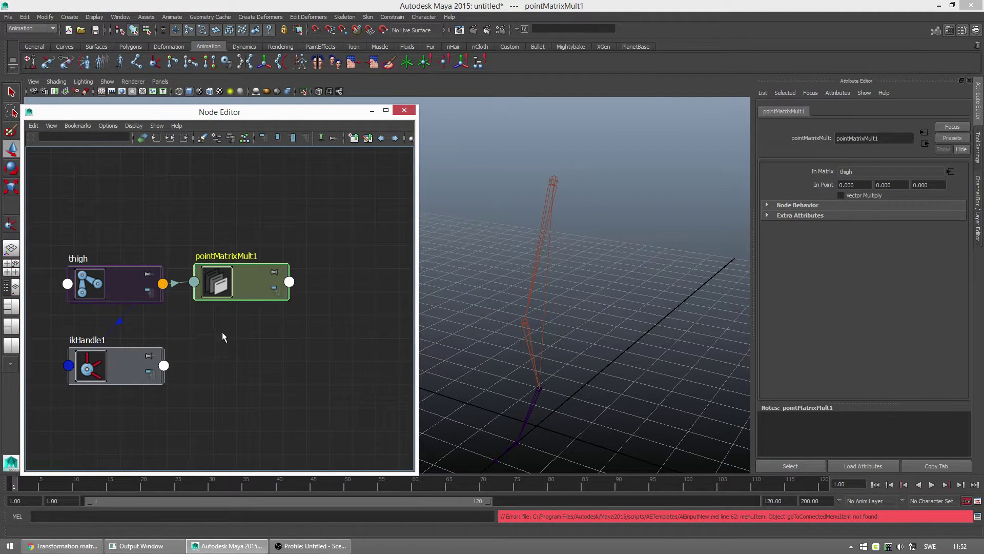
Rename pointMatrixMult1 to ThighWorldLocation
middle_click_drag(223, 331, 208, 305, "alt")
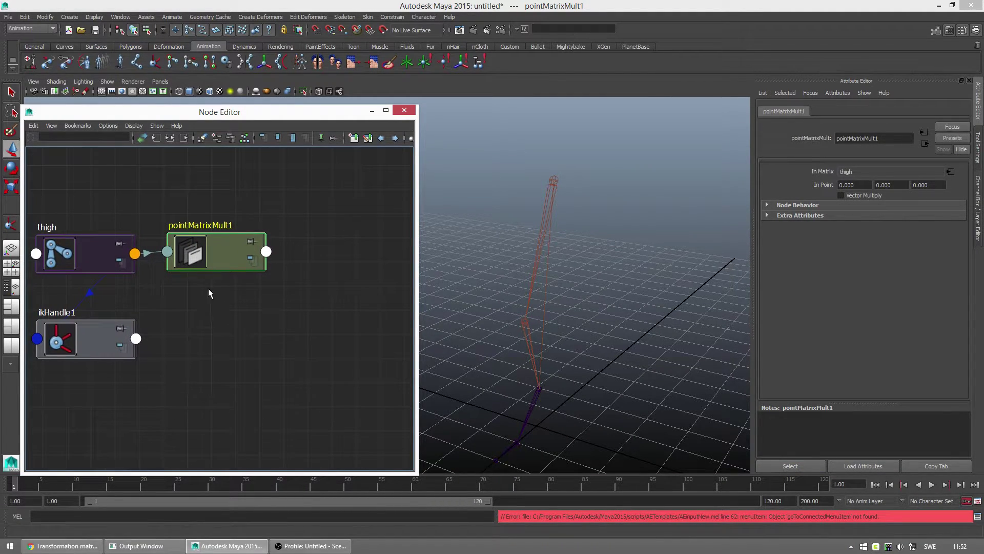
double_click(216, 228)
type("ThighWorldLocation")
key("Return")
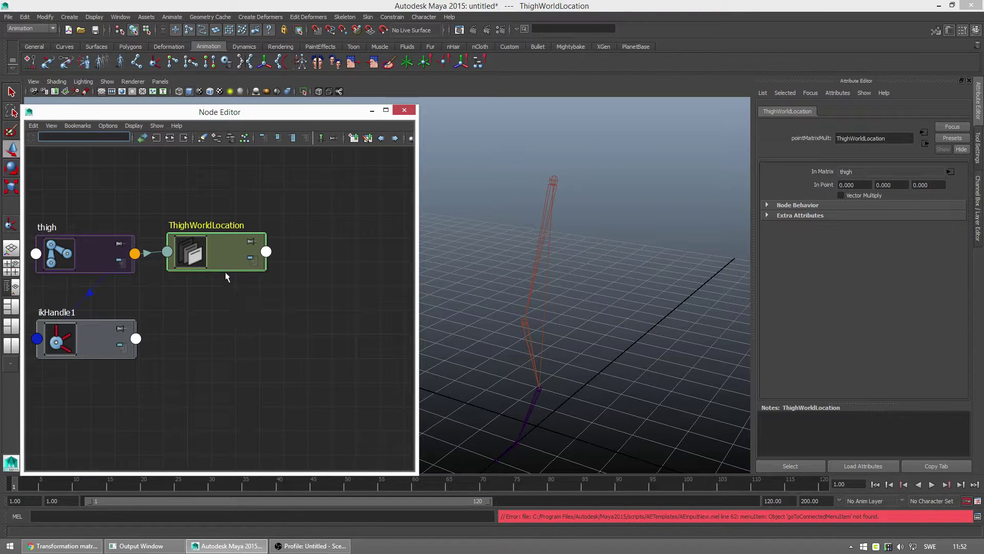
Duplicate ThighWorldLocation and rename the copy IKWorldLocation
left_click(208, 253)
key("ctrl+d")
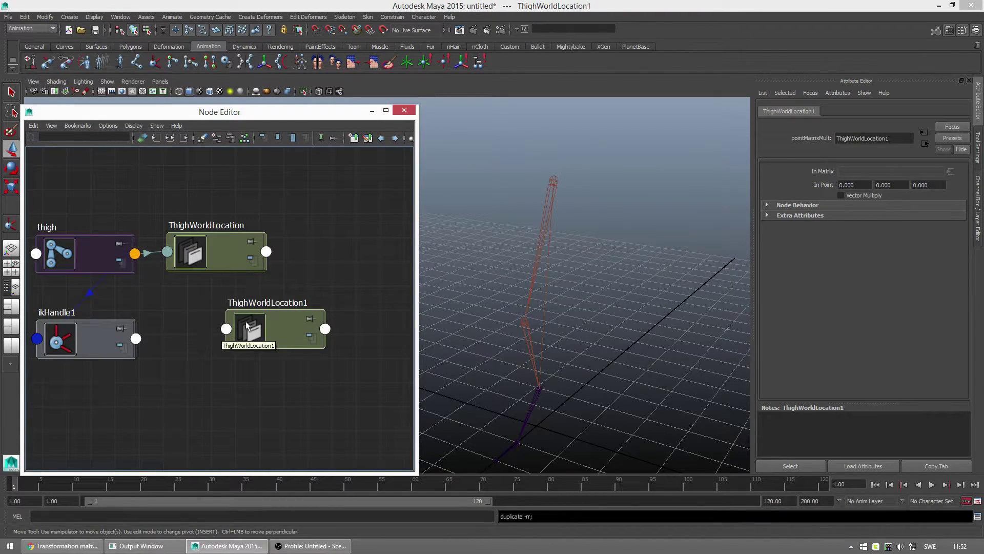
double_click(267, 303)
left_click_drag(230, 302, 244, 301)
type("IK")
key("End")
key("BackSpace")
key("Return")
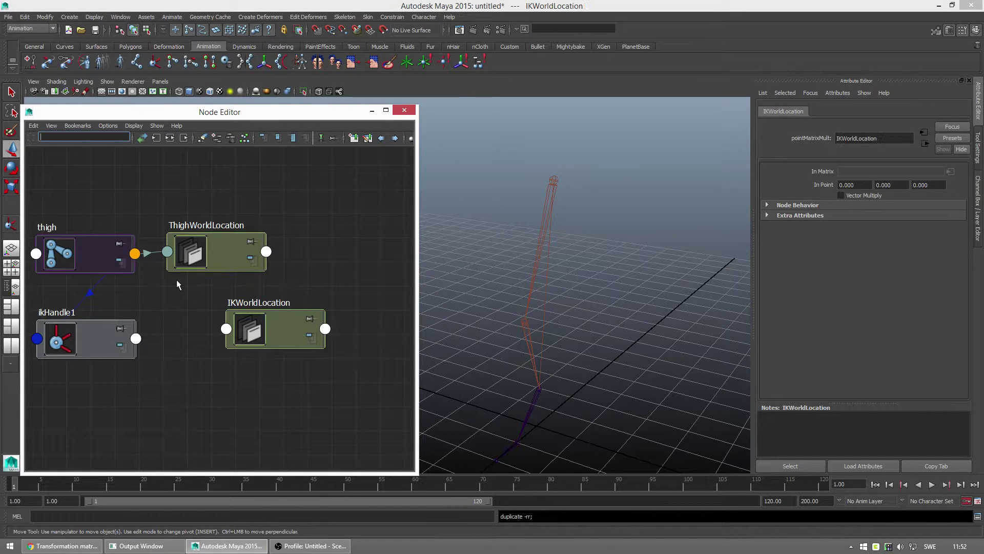
Connect ikHandle1's World Matrix[0] into IKWorldLocation and place it beside ikHandle1
left_click(136, 338)
mouse_move(193, 516)
left_click(229, 516)
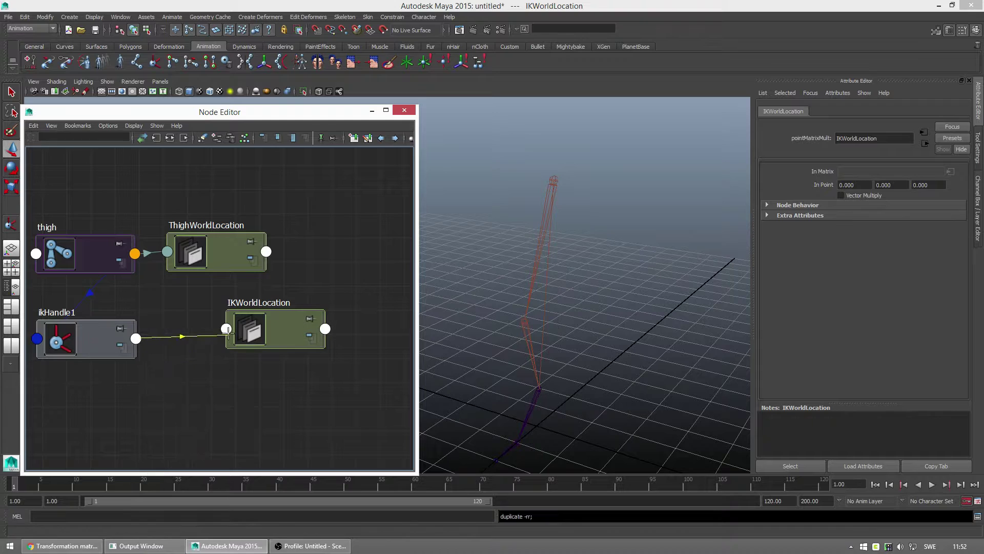
left_click(247, 337)
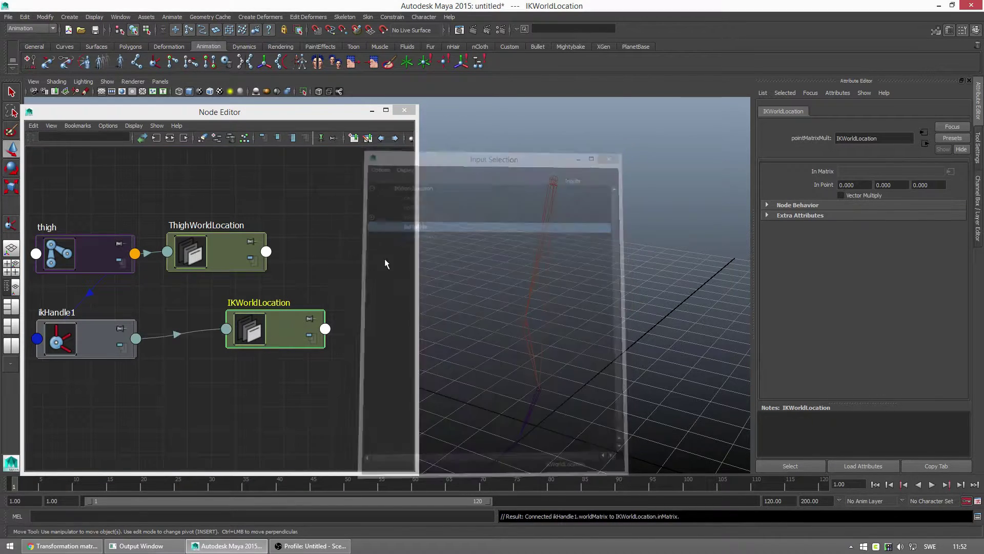
left_click_drag(287, 331, 232, 341)
Create a plusMinusAverage node with IKWorldLocation's output feeding its input3D
left_click(312, 300)
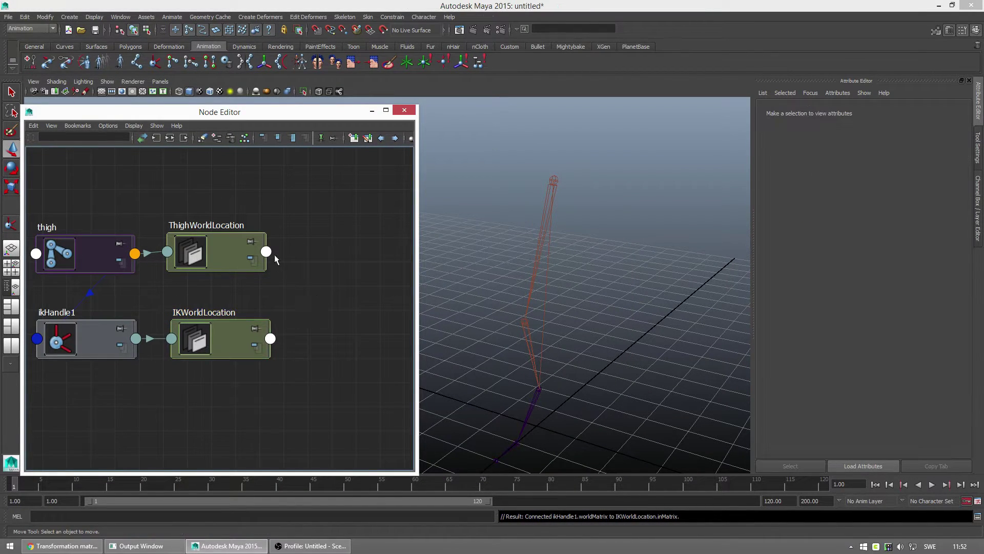
left_click(270, 339)
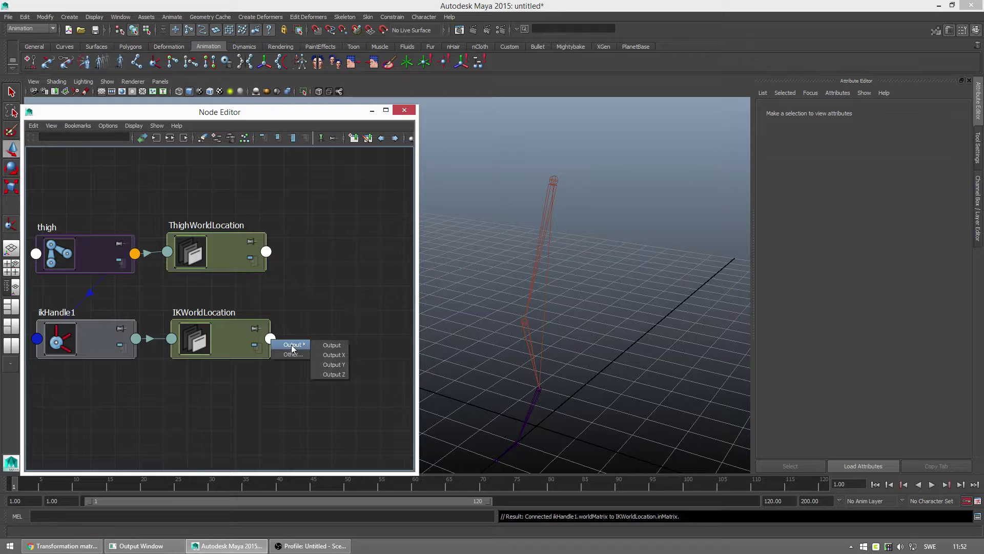
left_click(335, 348)
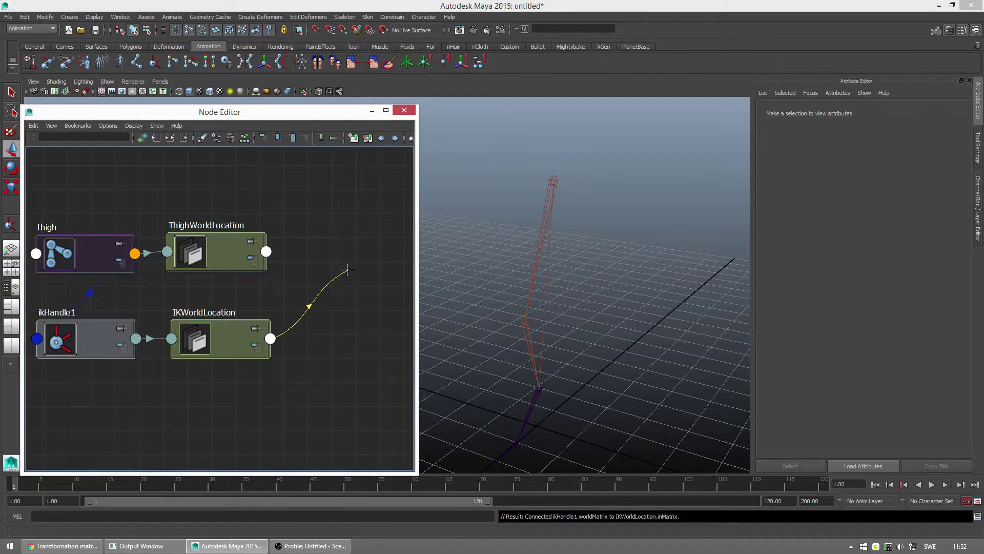
left_click(336, 276)
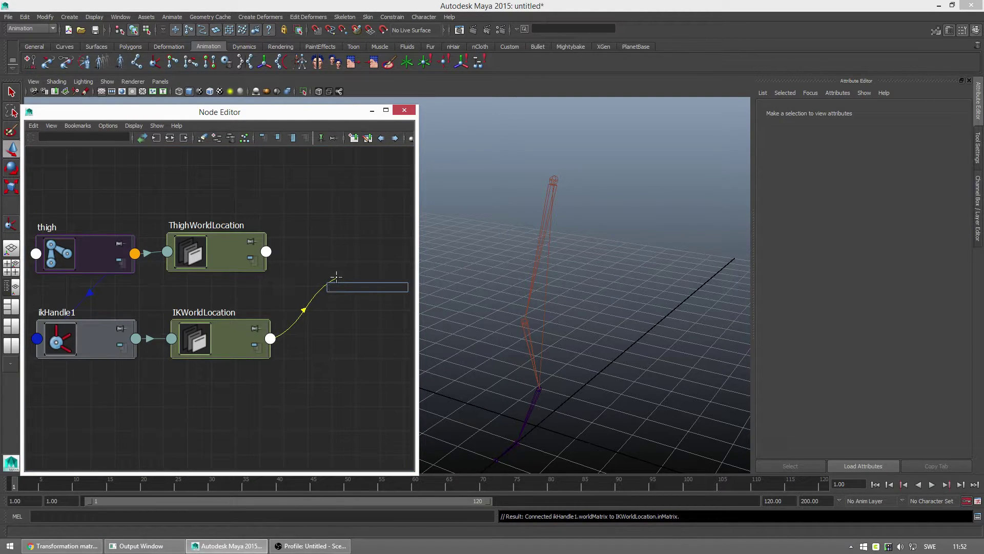
type("aver")
left_click(353, 297)
key("Return")
left_click(328, 297)
Connect ThighWorldLocation's output into plusMinusAverage1's Input 3D[1]
left_click(266, 251)
mouse_move(291, 259)
left_click(332, 269)
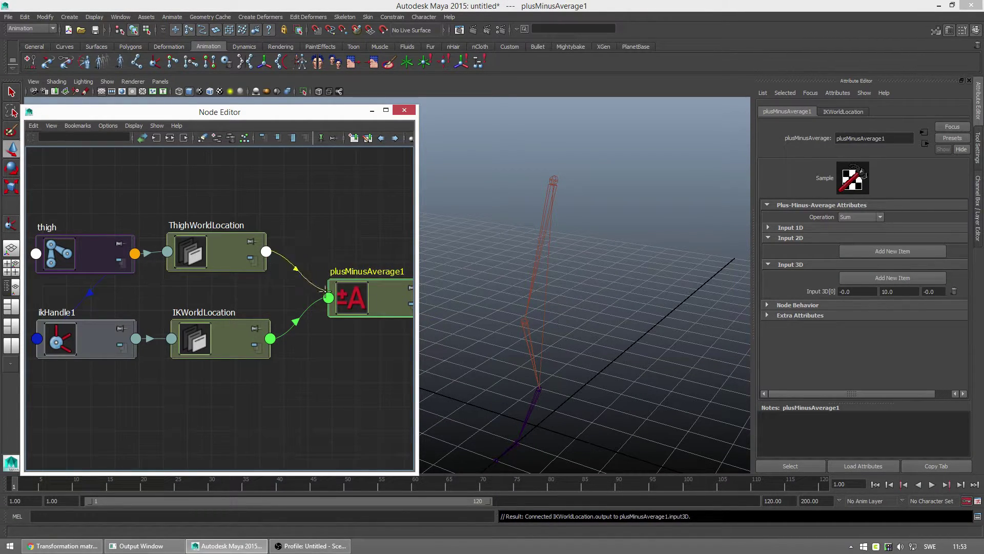
left_click(328, 297)
mouse_move(356, 308)
left_click(392, 318)
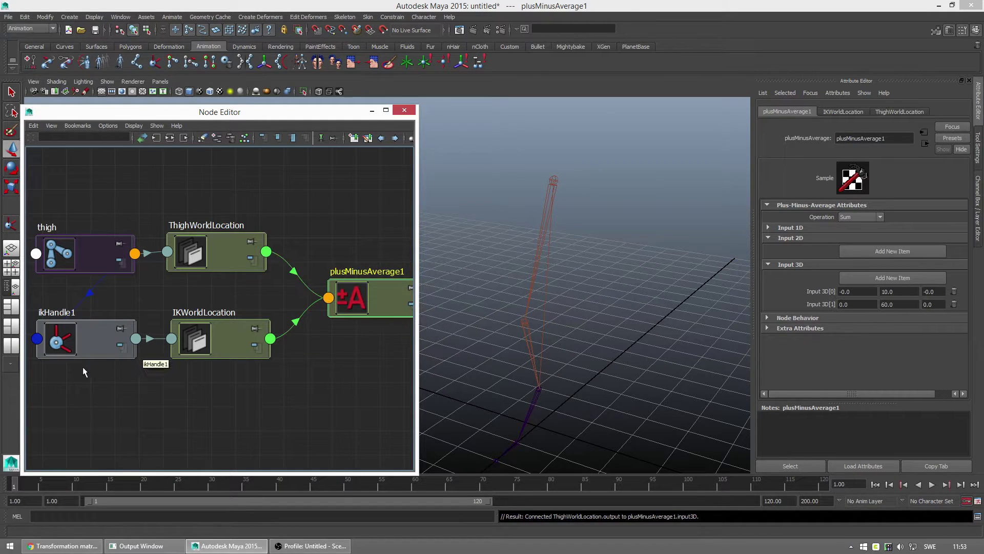
Set plusMinusAverage1's operation to Subtract in its attributes
left_click(81, 349)
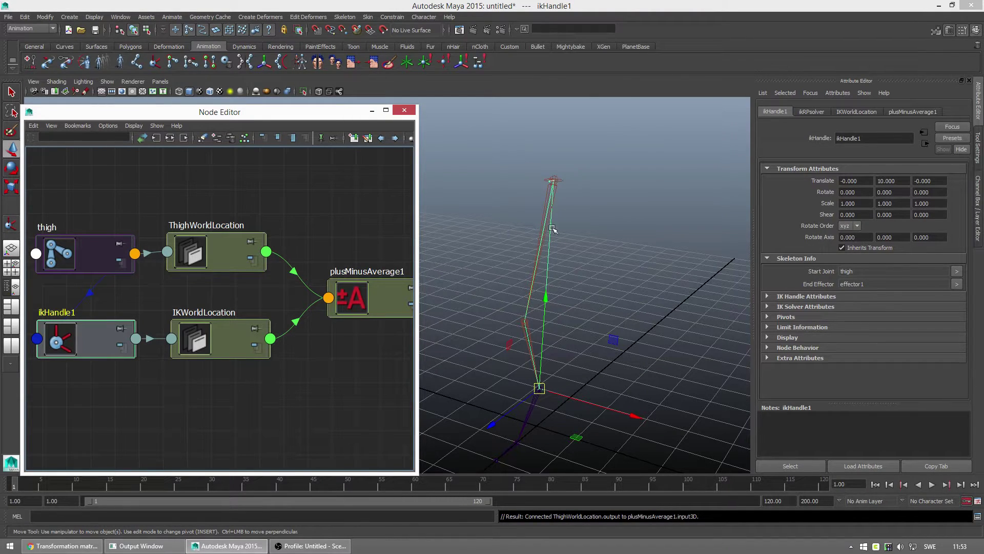
middle_click_drag(336, 370, 246, 392, "alt")
left_click(294, 322)
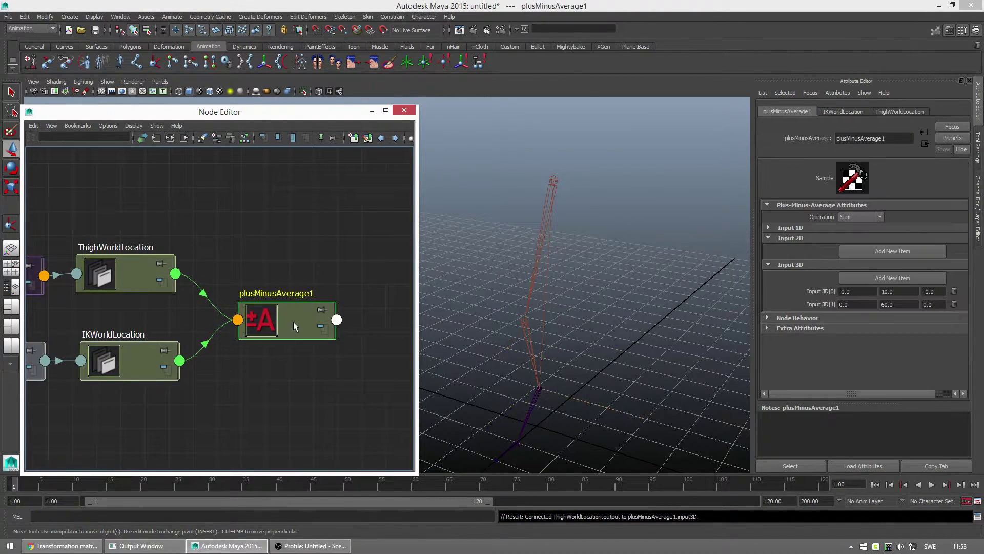
left_click(852, 217)
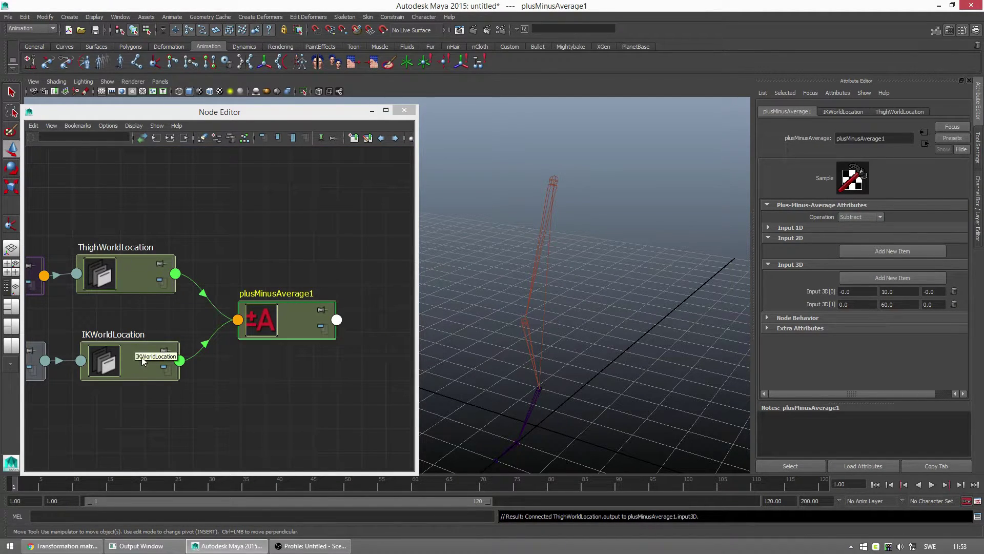
scroll(316, 327, "down", 1)
scroll(316, 327, "down", 1)
Rename plusMinusAverage1 to Vector1, frame all nodes, and select the IK handle
double_click(262, 272)
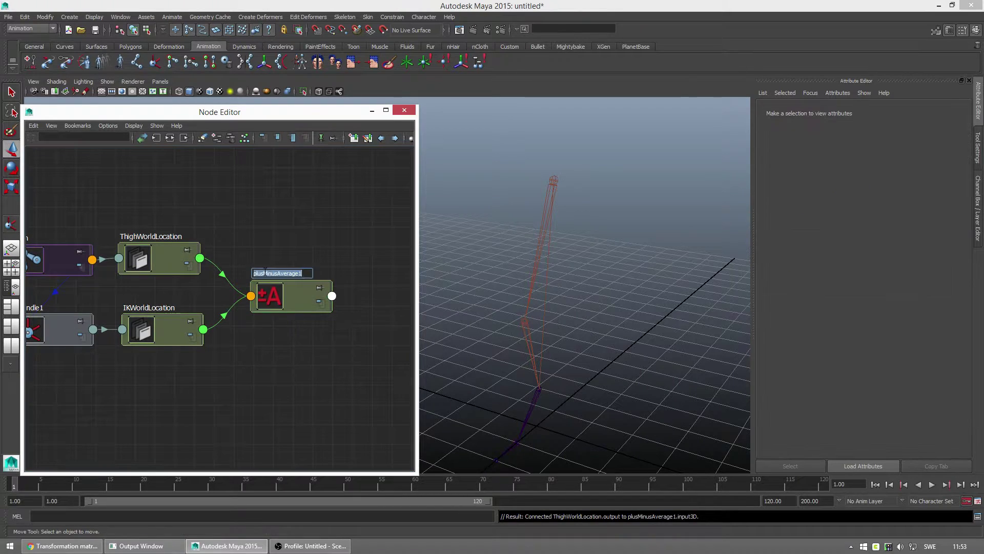
type("Vector1")
key("Return")
key("a")
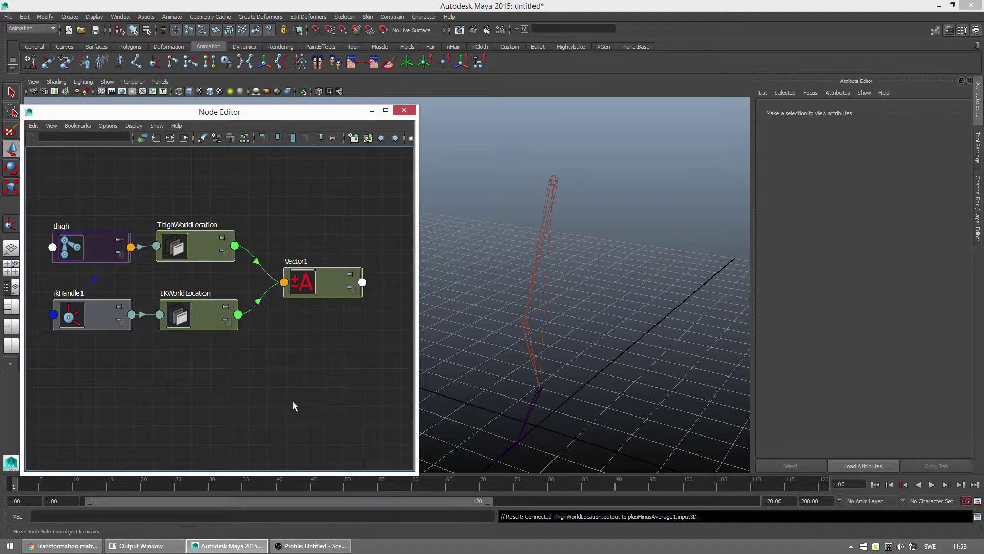
middle_click_drag(287, 395, 277, 350, "alt")
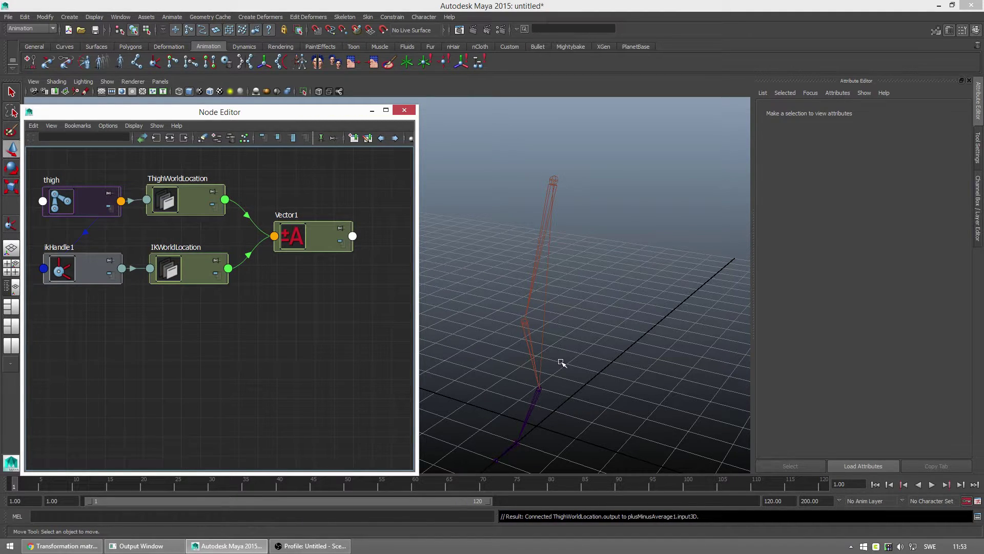
left_click_drag(562, 363, 533, 393)
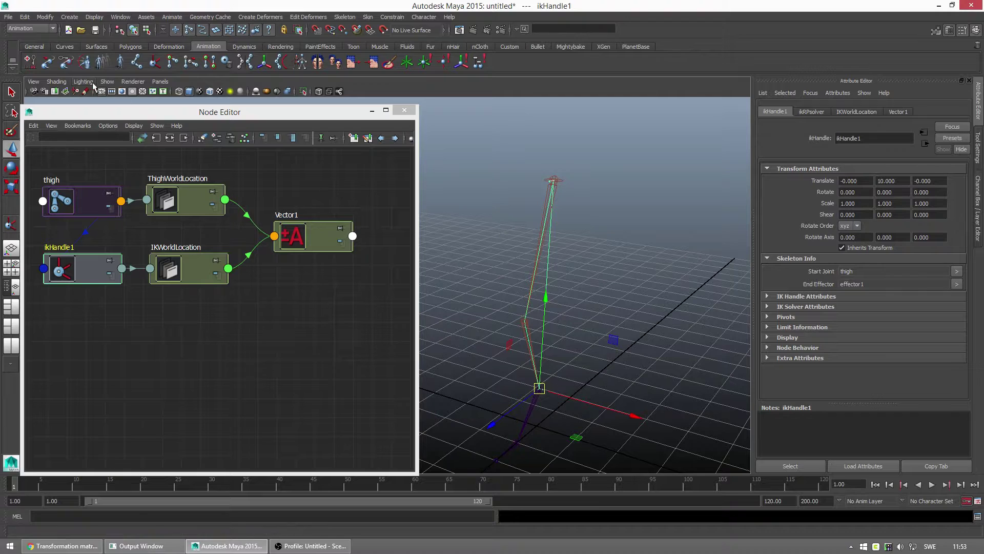
Turn on Local Rotation Axes display from the Display menu
left_click(92, 17)
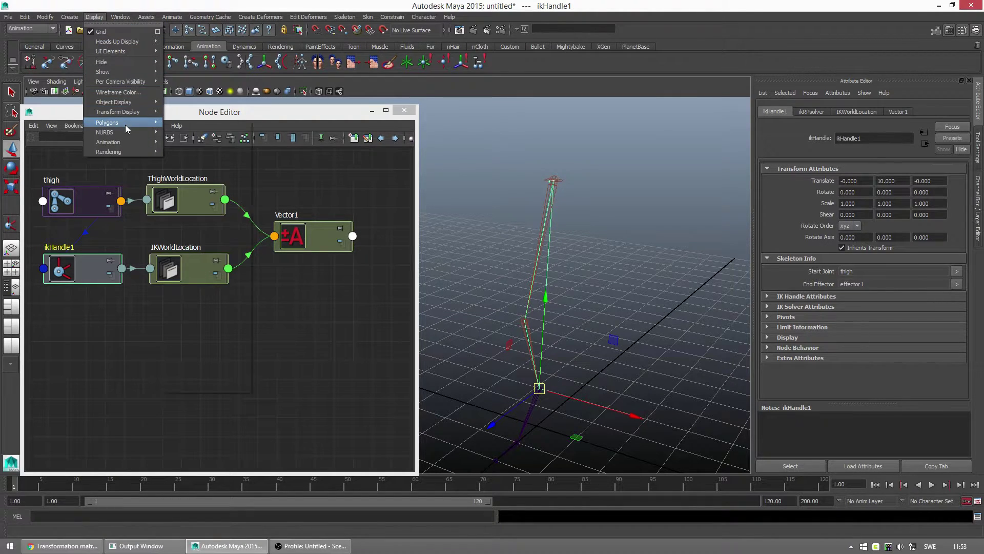
mouse_move(132, 112)
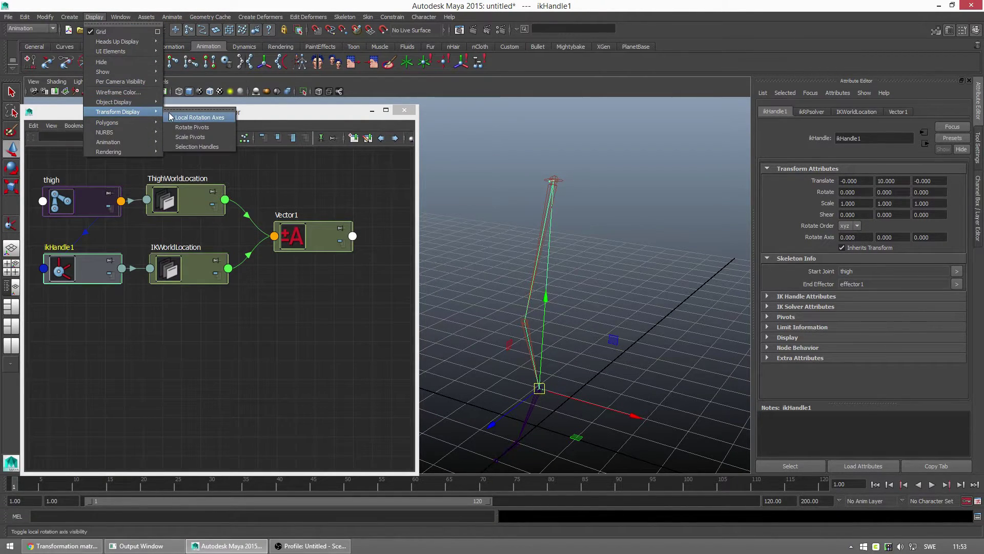
left_click(197, 118)
Rotate the IK handle in the viewport to see how the leg twists
left_click(628, 355)
left_click_drag(628, 355, 560, 325, "alt")
left_click(489, 353)
key("e")
mouse_move(489, 354)
left_mouse_down()
mouse_move(509, 387)
mouse_move(589, 373)
mouse_move(562, 378)
mouse_move(568, 359)
mouse_move(444, 356)
mouse_move(586, 369)
mouse_move(398, 373)
mouse_move(551, 378)
mouse_move(517, 341)
mouse_move(598, 369)
mouse_move(576, 378)
mouse_move(509, 346)
mouse_move(561, 303)
mouse_move(589, 330)
mouse_move(495, 336)
left_mouse_up()
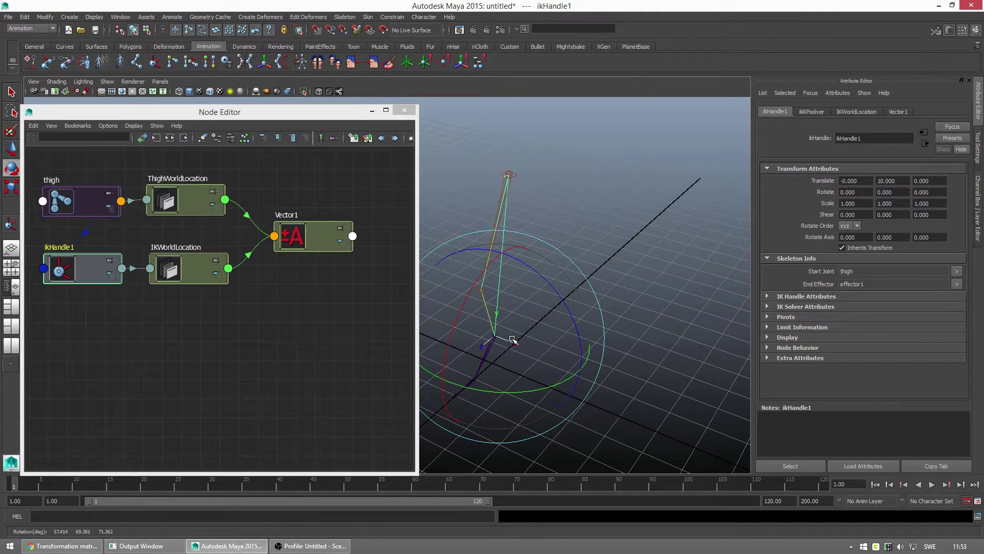
left_click_drag(512, 359, 527, 374, "alt")
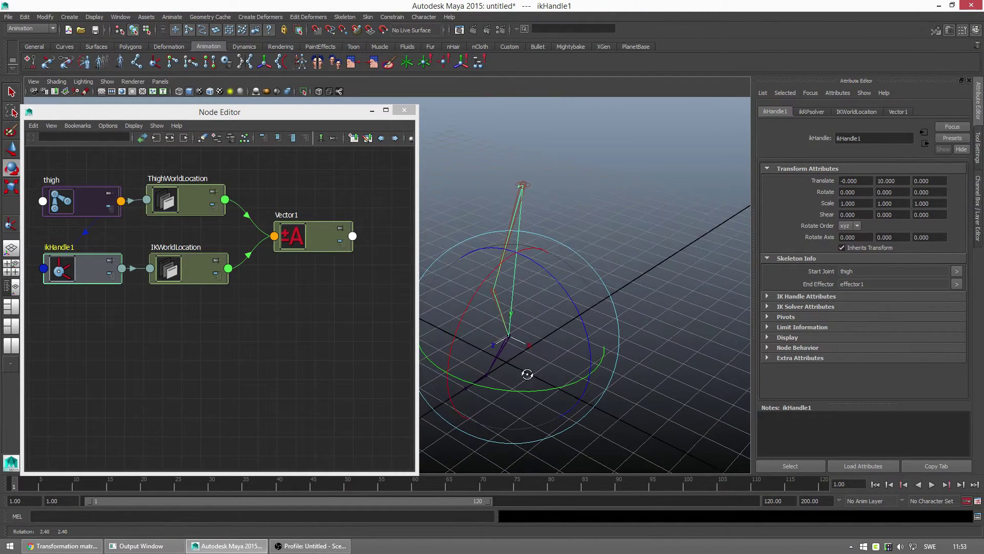
left_click(655, 334)
Create locator1, set its Translate X to 10, and test-rotate the IK handle, undoing it
left_click(406, 61)
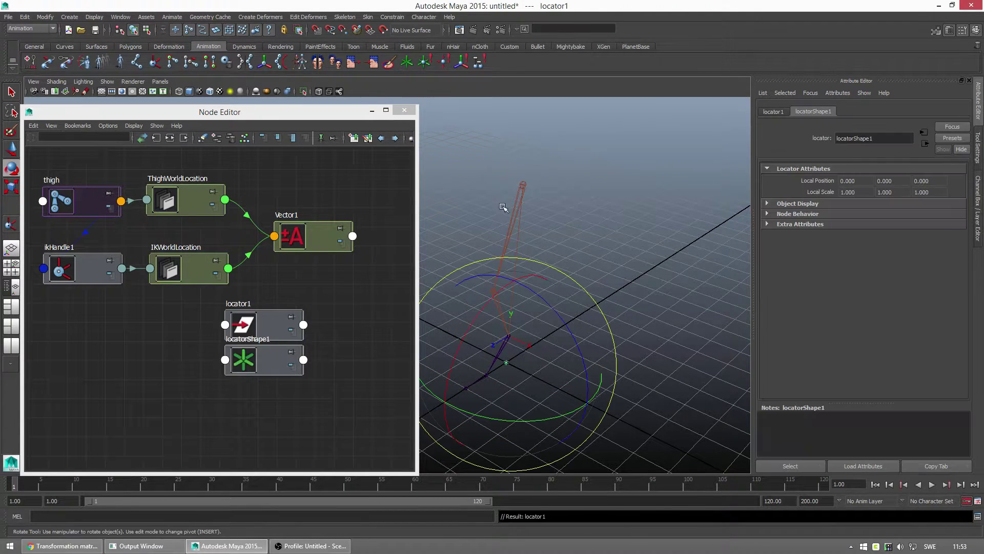
left_click(979, 216)
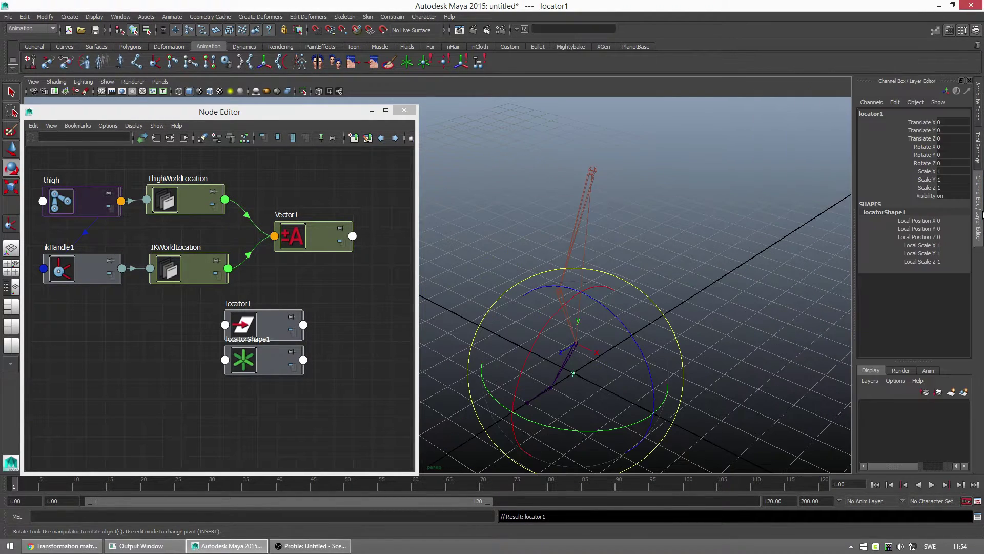
left_click(949, 122)
type("10")
key("Return")
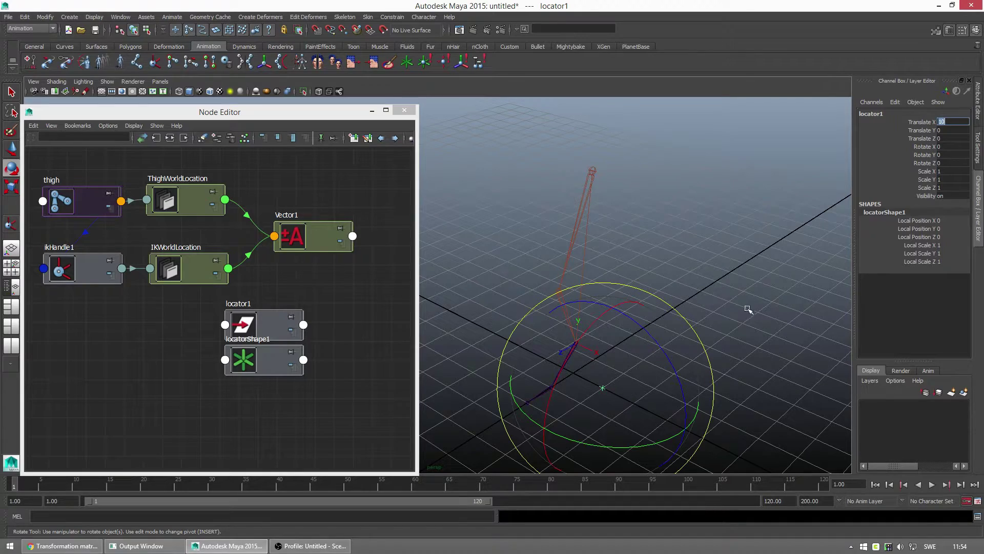
left_click_drag(640, 325, 681, 391)
key("ctrl+z")
left_click(693, 399)
Reset locator1's Translate X to 0, then try Translate Y and Z at 10, returning each to 0
left_click_drag(620, 368, 597, 396)
left_click(952, 122)
type("0")
key("Tab")
type("10")
key("Return")
type("0")
key("Tab")
type("10")
key("Return")
type("0")
key("Return")
Set locator1's Translate X to 1
key("w")
left_click(920, 122)
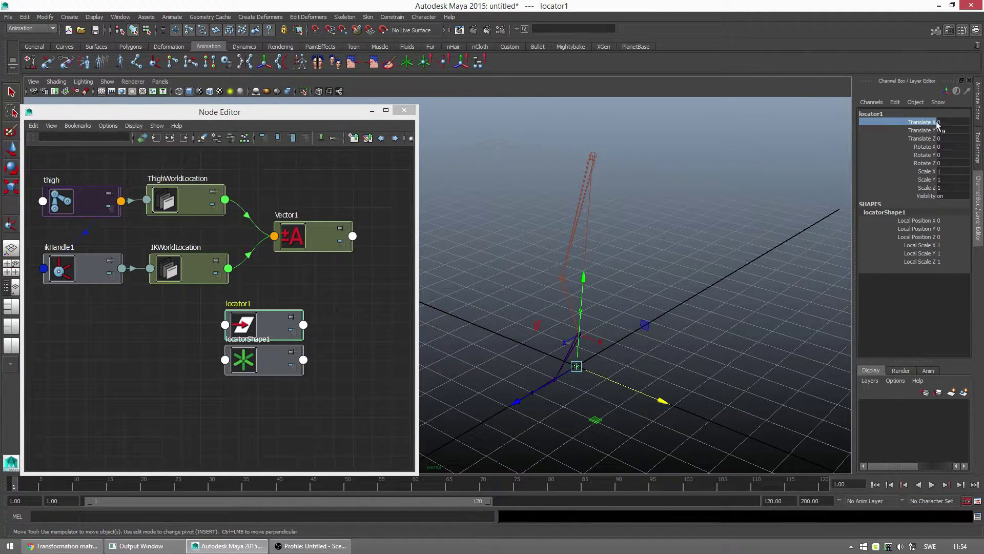
left_click(948, 122)
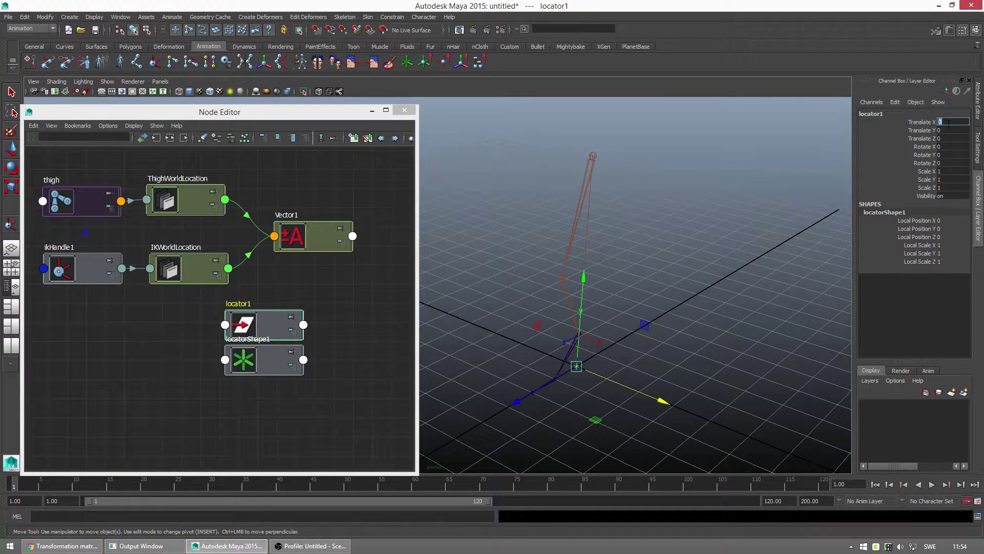
key("Return")
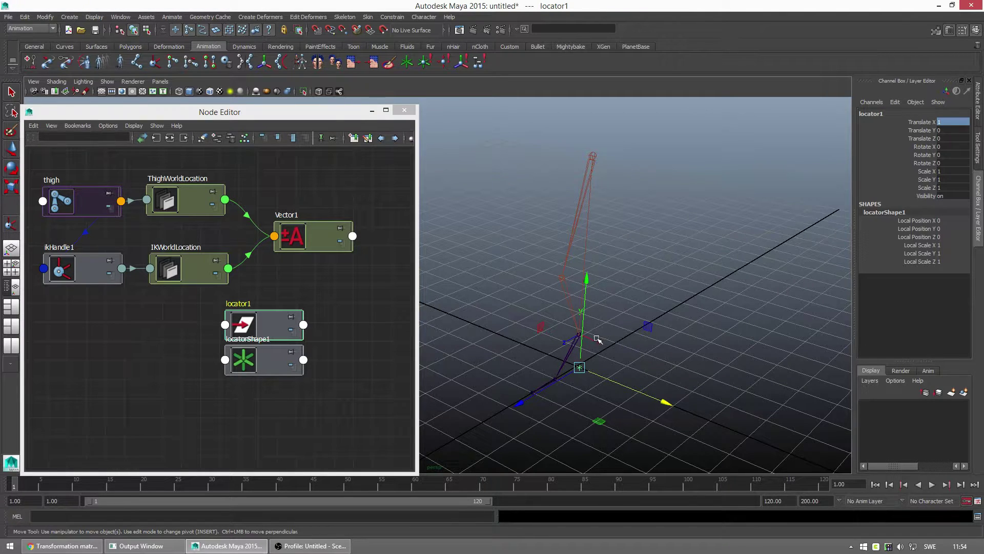
Test-rotate the IK handle again and undo the rotation
left_click(575, 339)
key("e")
left_click_drag(545, 356, 628, 364)
key("ctrl+z")
left_click_drag(627, 405, 651, 395, "alt")
Move the locator1 and locatorShape1 nodes to the lower left of the Node Editor
key("q")
left_click_drag(585, 352, 554, 374)
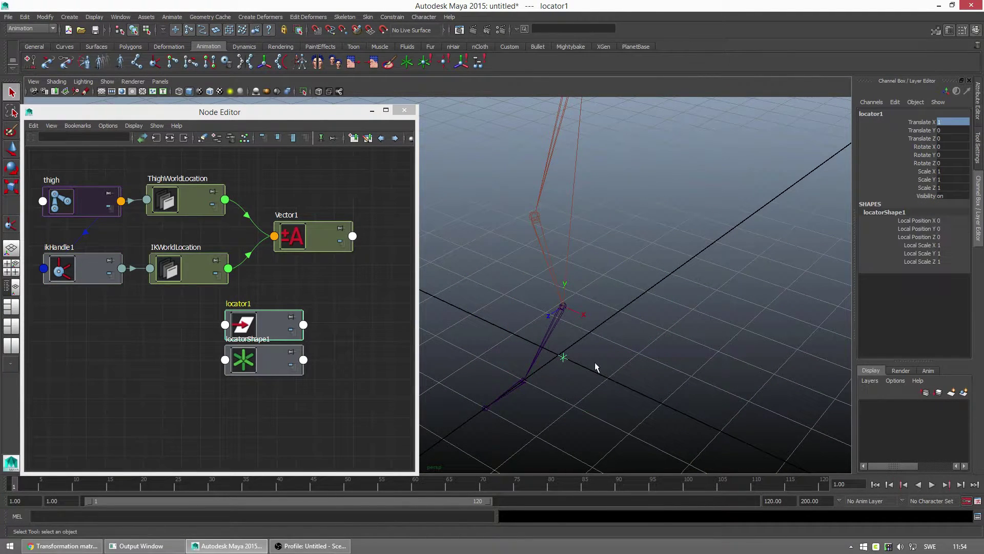
middle_click_drag(308, 382, 384, 372, "alt")
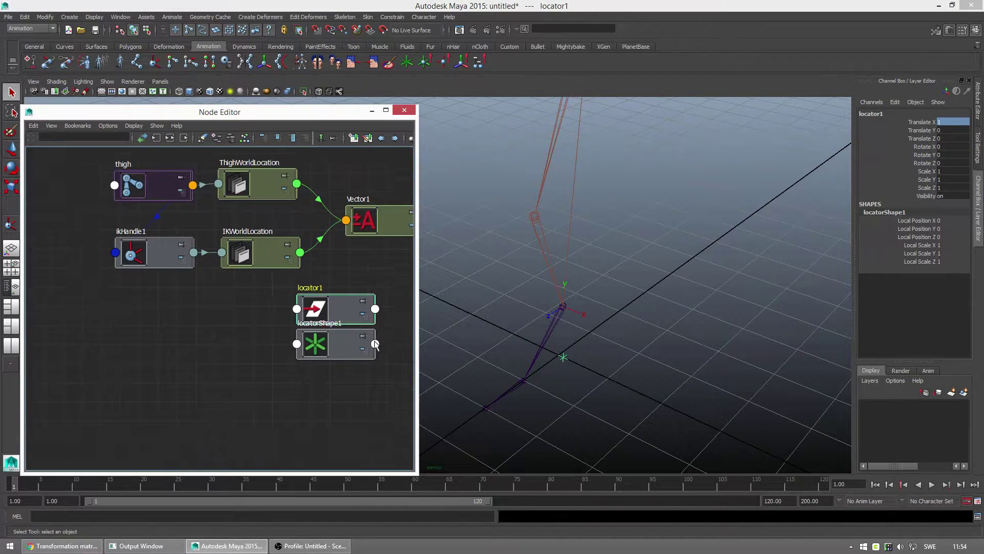
left_click_drag(382, 294, 328, 369)
left_click_drag(344, 344, 81, 420)
left_click(221, 378)
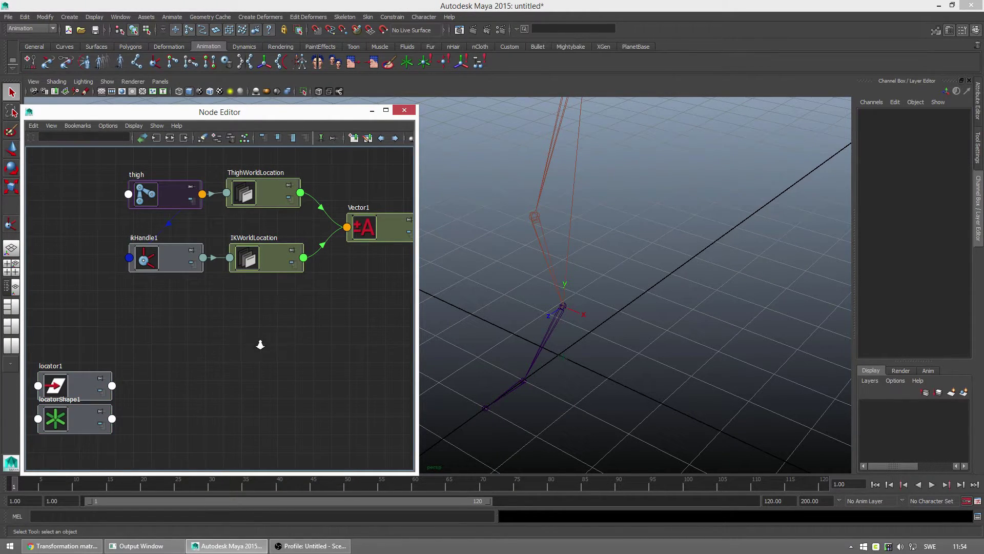
middle_click_drag(214, 308, 251, 340, "alt")
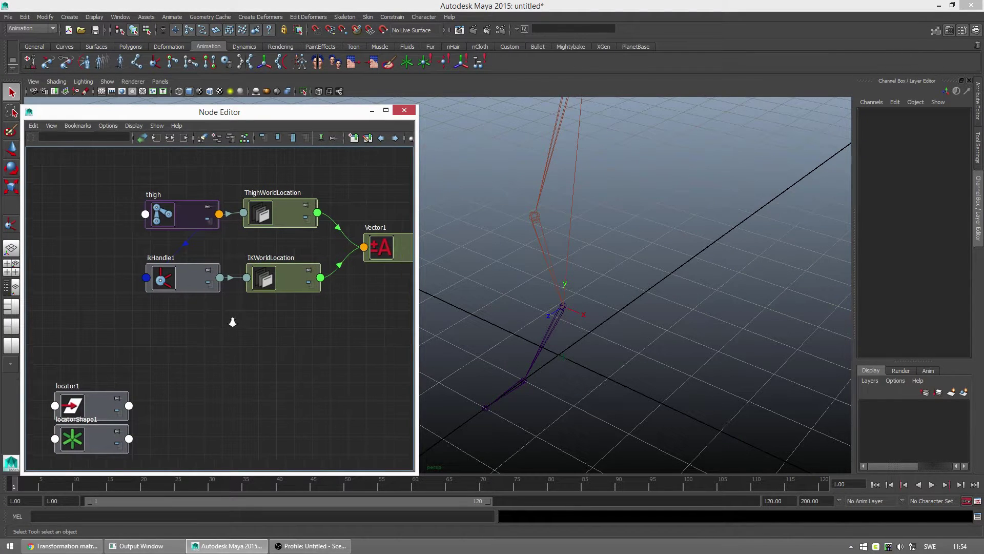
Create a pointMatrixMult node from ikHandle1's World Matrix output
left_click(219, 278)
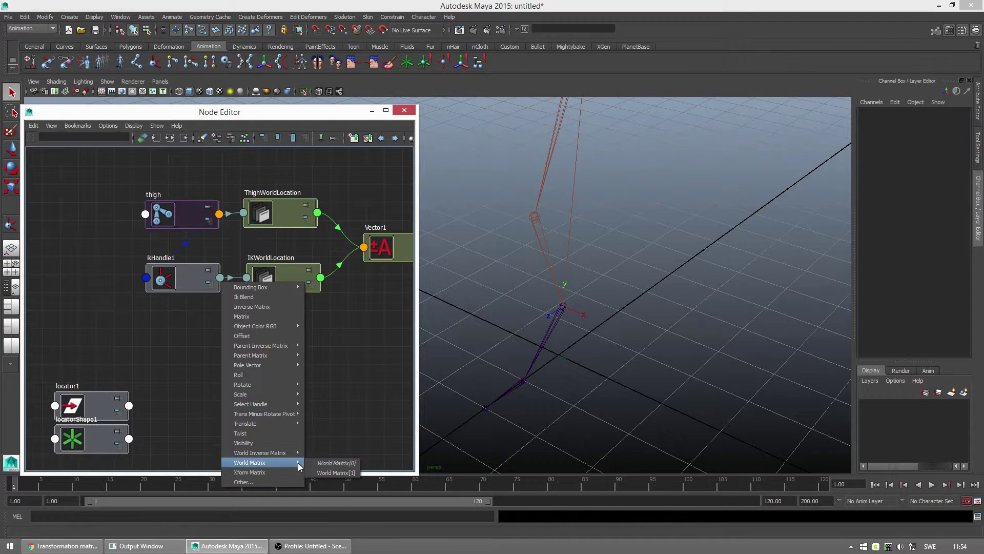
left_click(321, 464)
key("Tab")
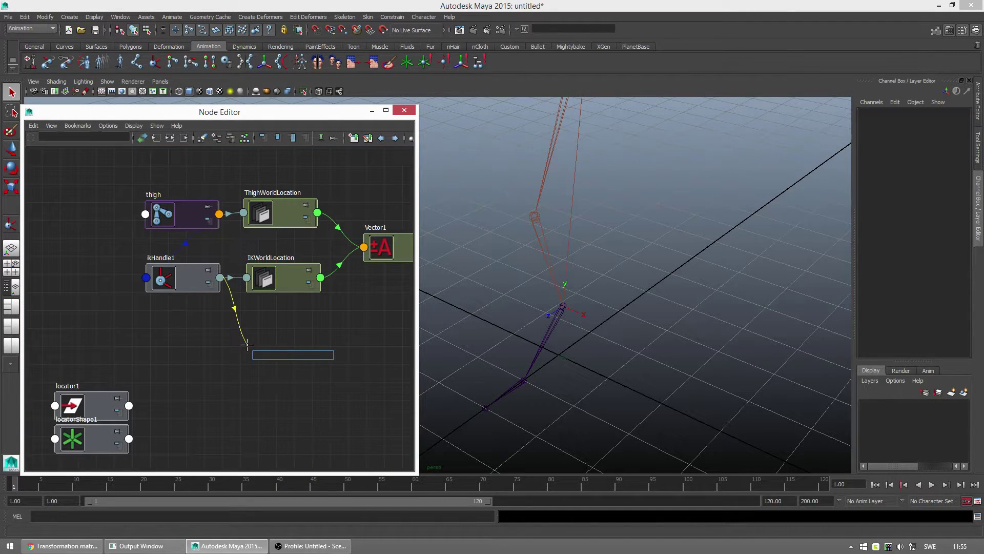
type("point")
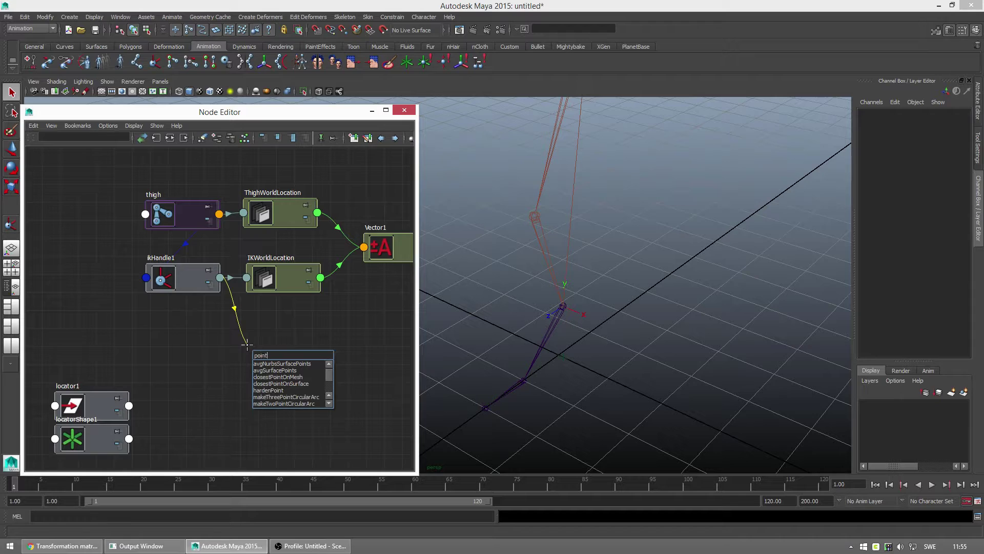
type("matrix")
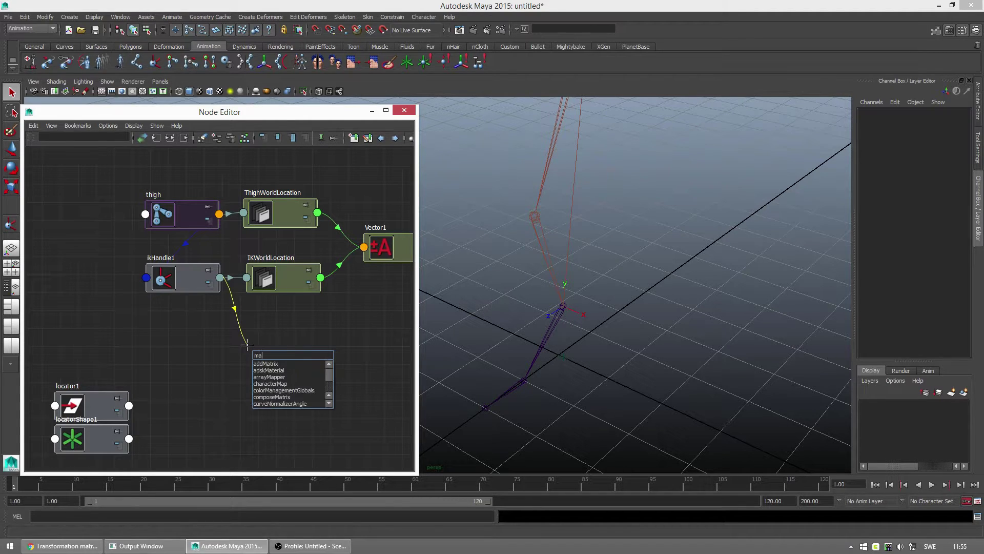
key("Down")
key("Down")
key("Down")
key("Down")
key("Down")
key("Down")
key("Down")
key("Down")
key("Down")
key("Down")
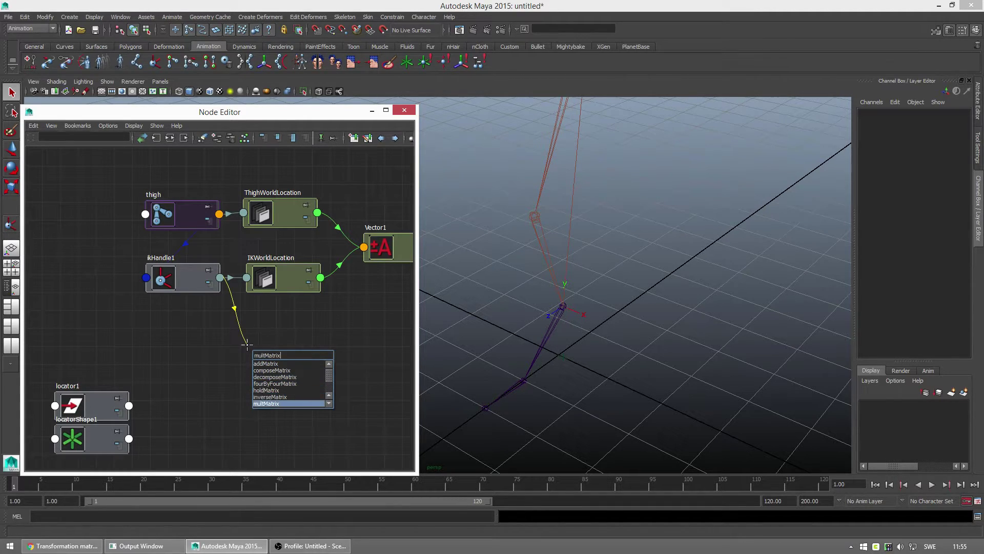
key("Up")
key("Return")
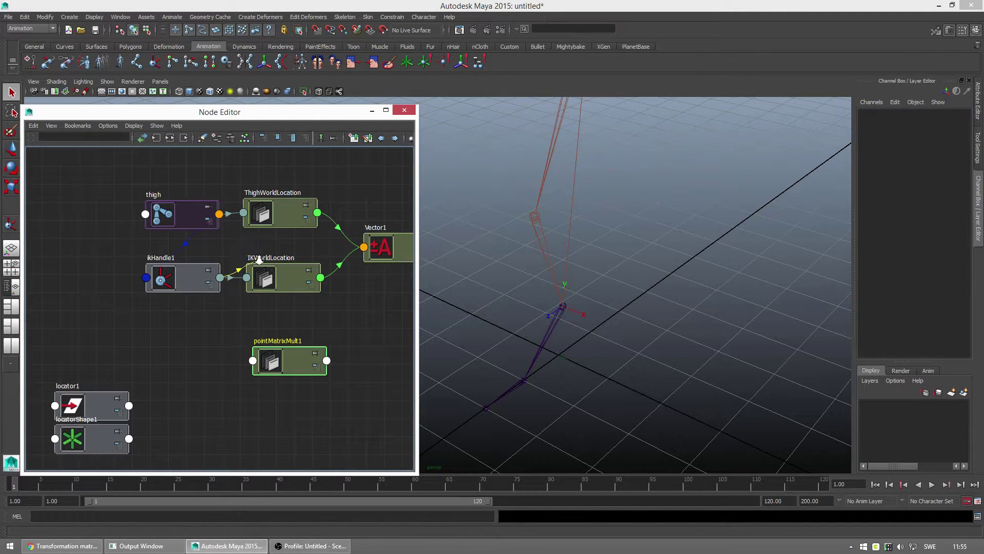
Plug ikHandle1's world matrix into the node's inMatrix and rename it Vector2
left_click_drag(257, 366, 254, 362)
left_click(405, 223)
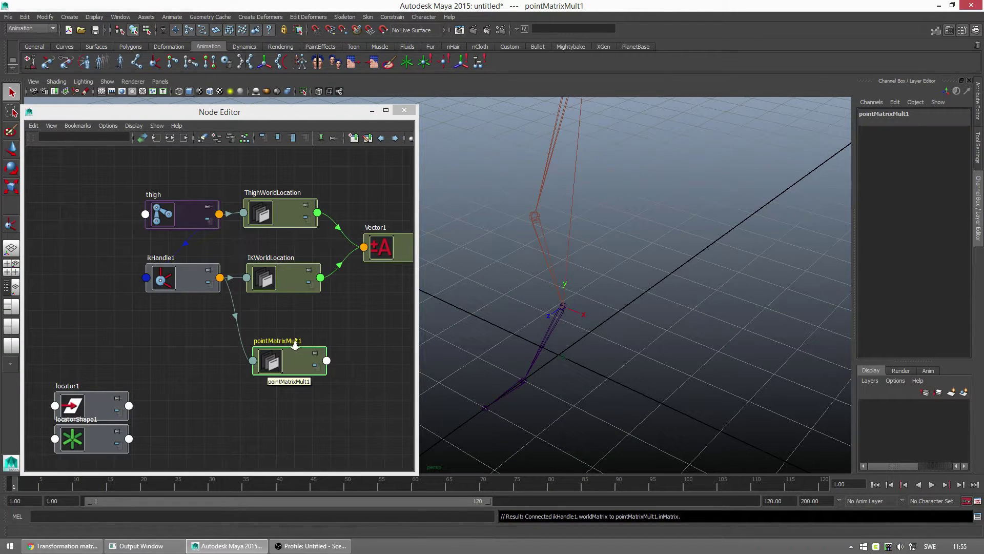
double_click(288, 340)
type("Vector2")
key("Return")
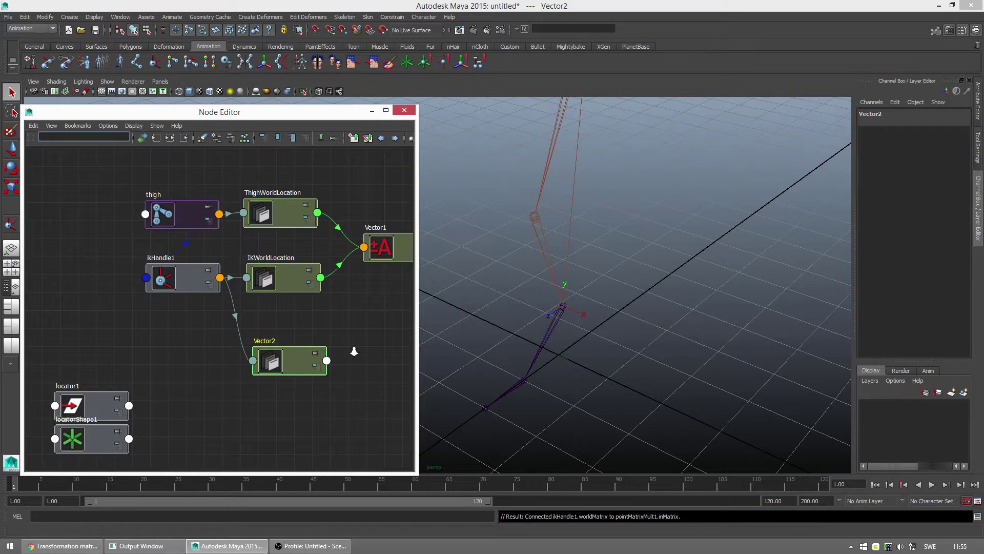
left_click_drag(277, 360, 254, 347)
Set Vector2's In Point to 1, 0, 0 in the Attribute Editor
left_click(979, 105)
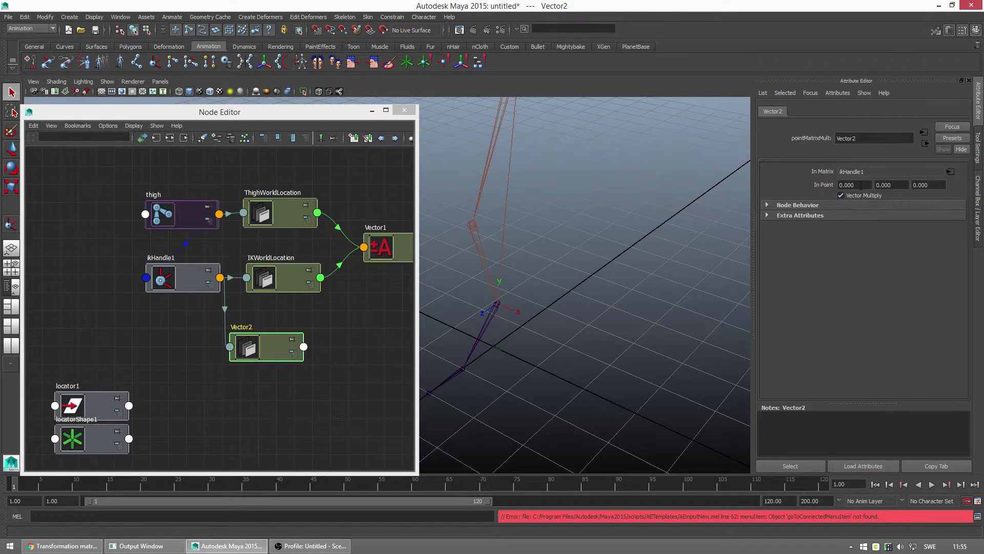
left_click(851, 185)
type("1")
key("Return")
left_click(856, 185)
middle_click_drag(508, 358, 589, 326, "alt")
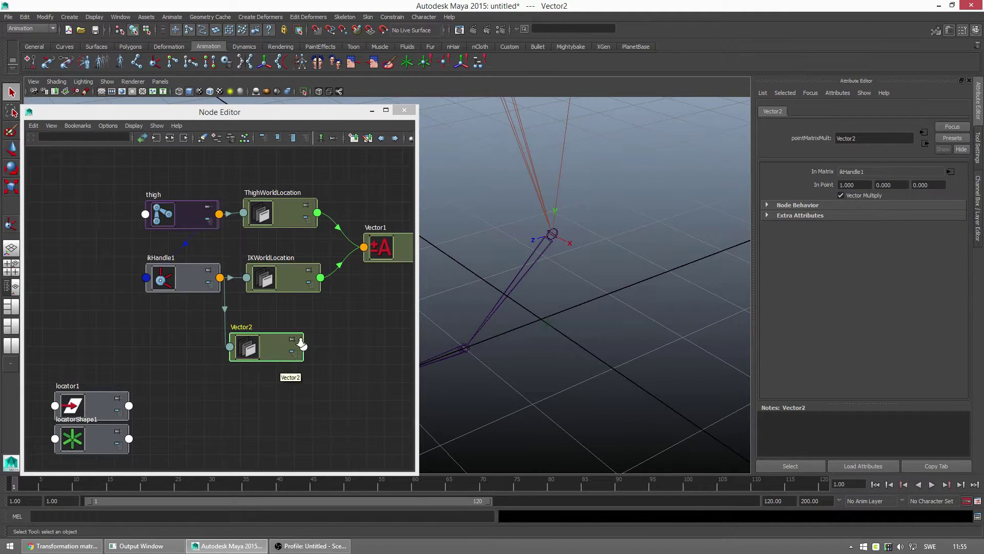
Connect Vector2's output to locator1's translate in the Node Editor
left_click(303, 346)
mouse_move(314, 355)
left_click(365, 354)
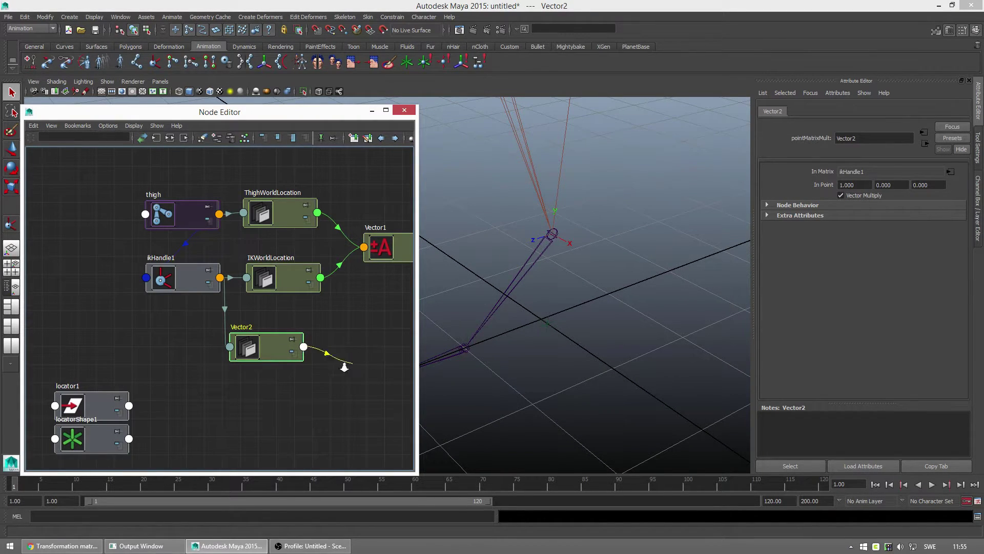
left_click(55, 406)
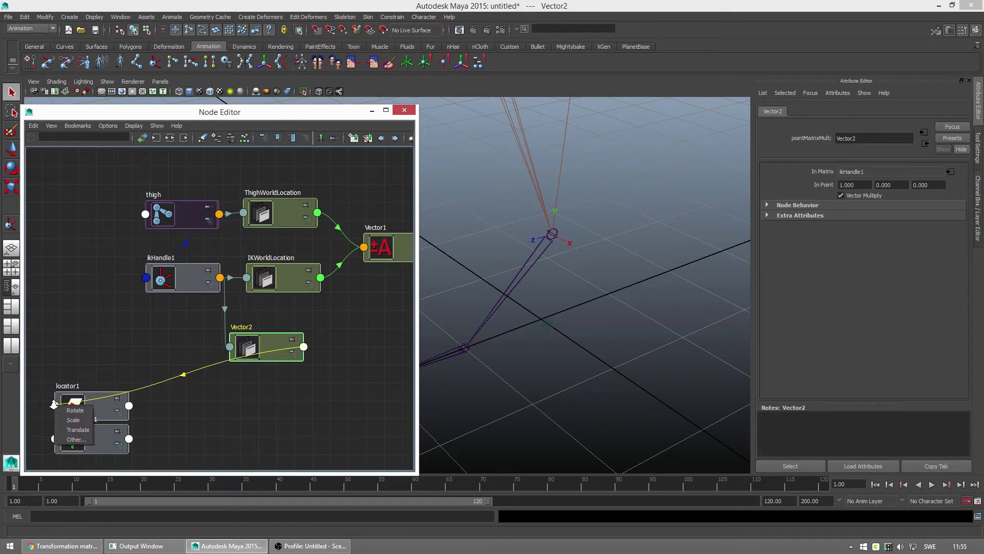
left_click(80, 430)
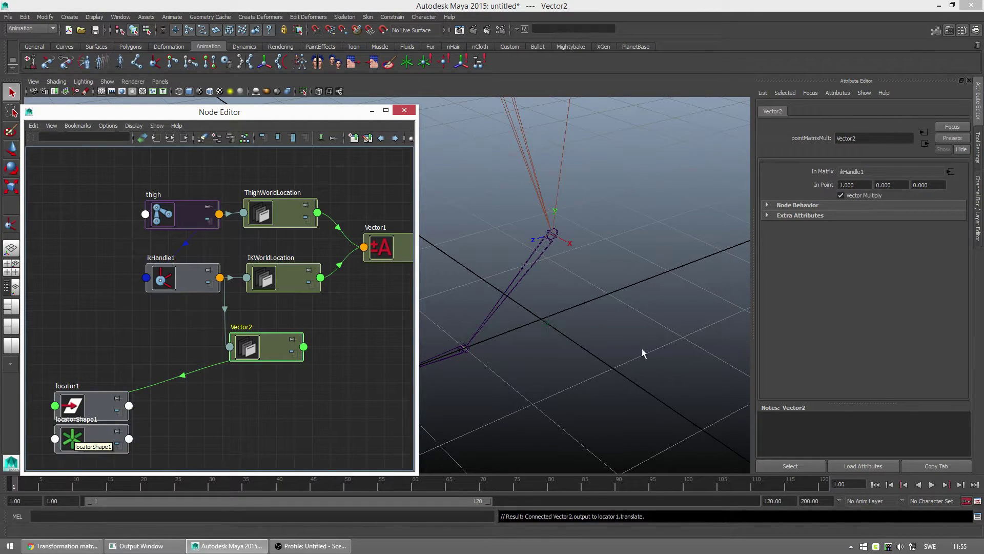
Rotate ikHandle1 to test locator1's position, then undo the rotation back to 0, 0, 0
left_click_drag(640, 351, 578, 347, "alt")
left_click(575, 341)
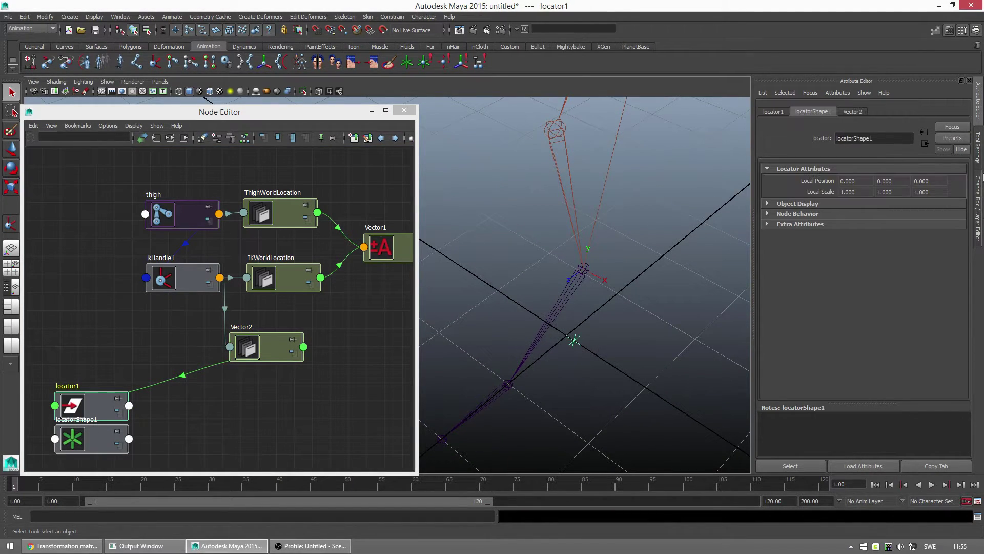
left_click(979, 180)
left_click(662, 266)
key("e")
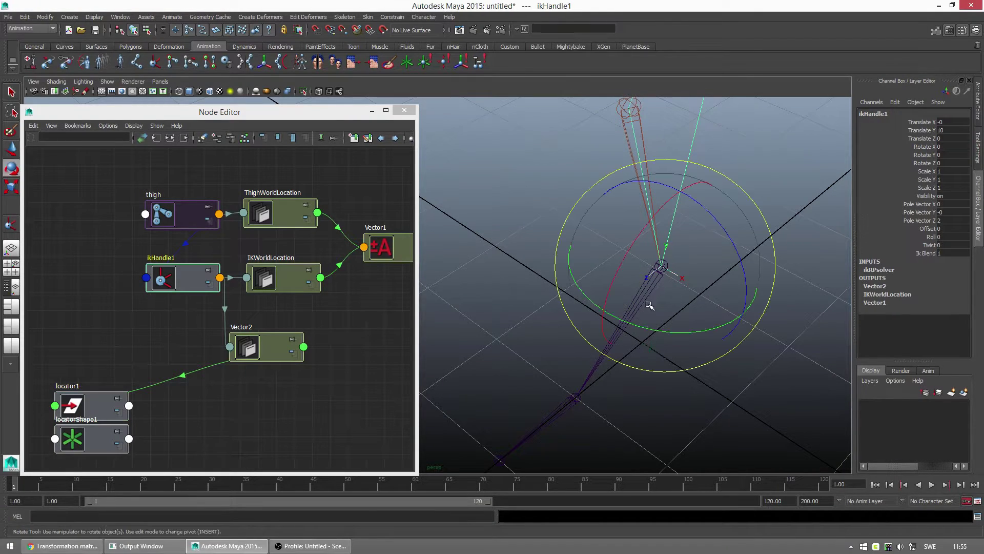
left_click_drag(653, 301, 714, 307)
mouse_move(714, 308)
right_mouse_down("alt")
mouse_move(695, 323)
mouse_move(714, 323)
mouse_move(706, 291)
right_mouse_up("alt")
left_click_drag(706, 291, 697, 263, "alt")
middle_click_drag(696, 264, 679, 324, "alt")
left_click_drag(679, 324, 670, 339, "alt")
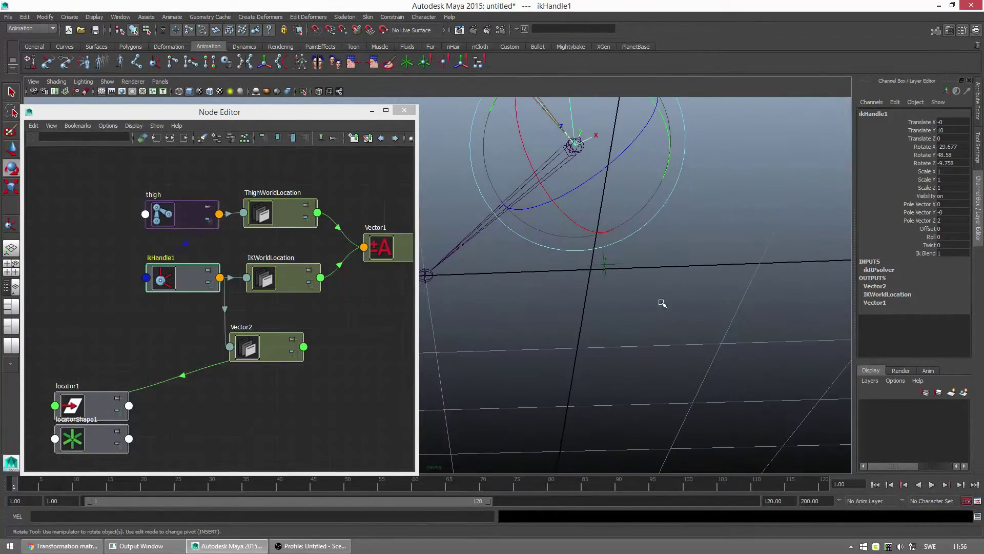
left_click_drag(607, 121, 503, 322)
key("ctrl+z")
Delete the test locator1 and frame the remaining nodes
left_click(77, 442)
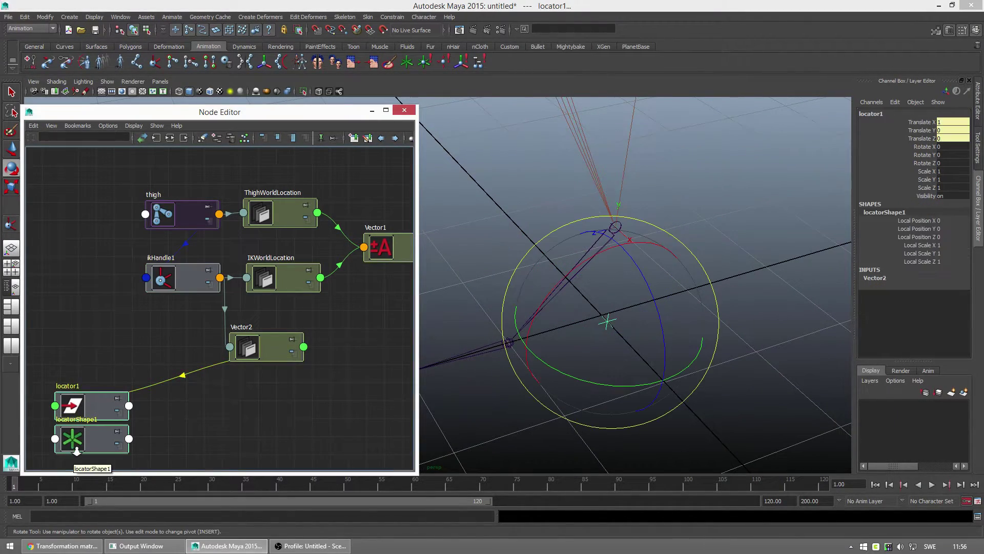
key("Delete")
key("a")
Rearrange the Vector1 and Vector2 nodes in the Node Editor graph
left_click(209, 382)
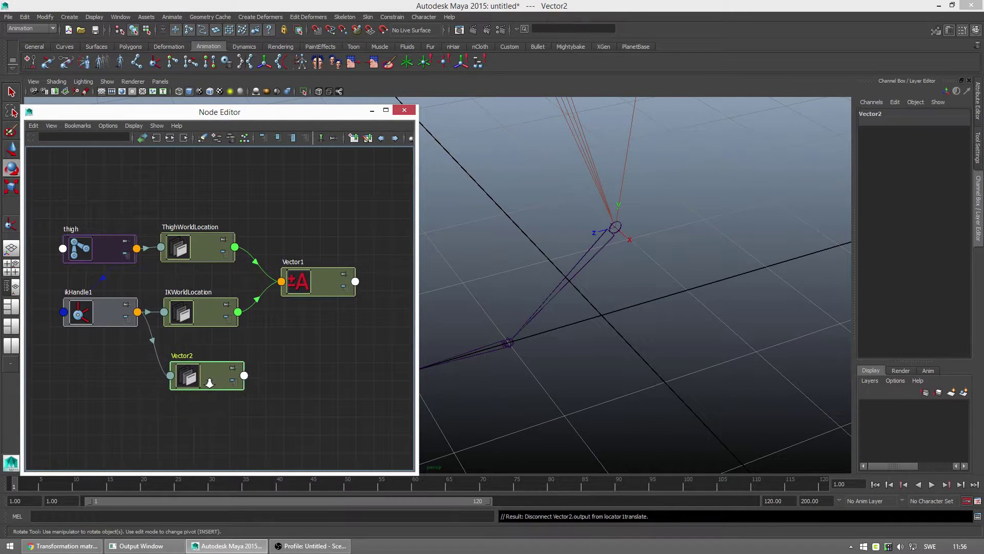
middle_click_drag(209, 382, 253, 385)
scroll(235, 393, "down", 2)
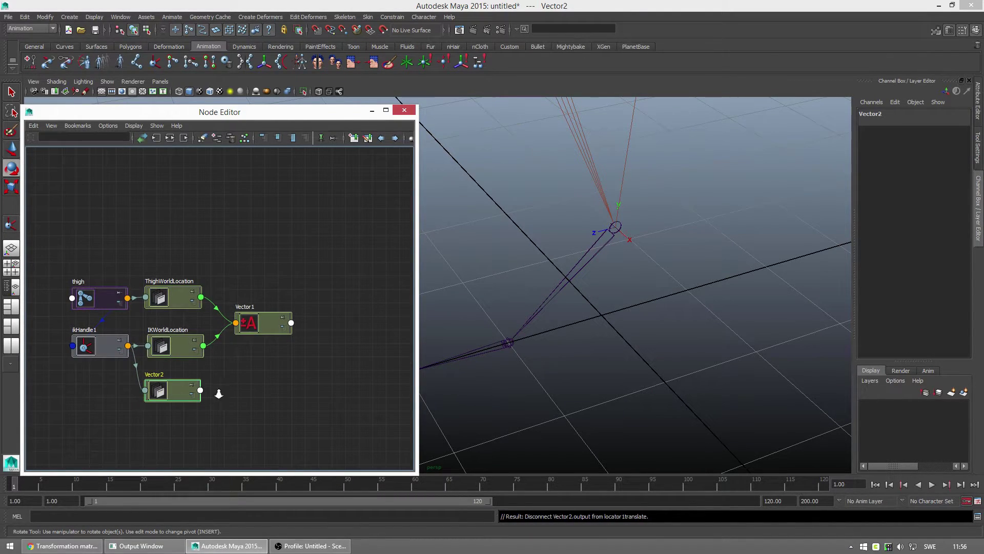
left_click_drag(179, 394, 274, 381)
left_click_drag(590, 308, 622, 301, "alt")
right_click_drag(622, 301, 510, 348, "alt")
left_click(264, 326)
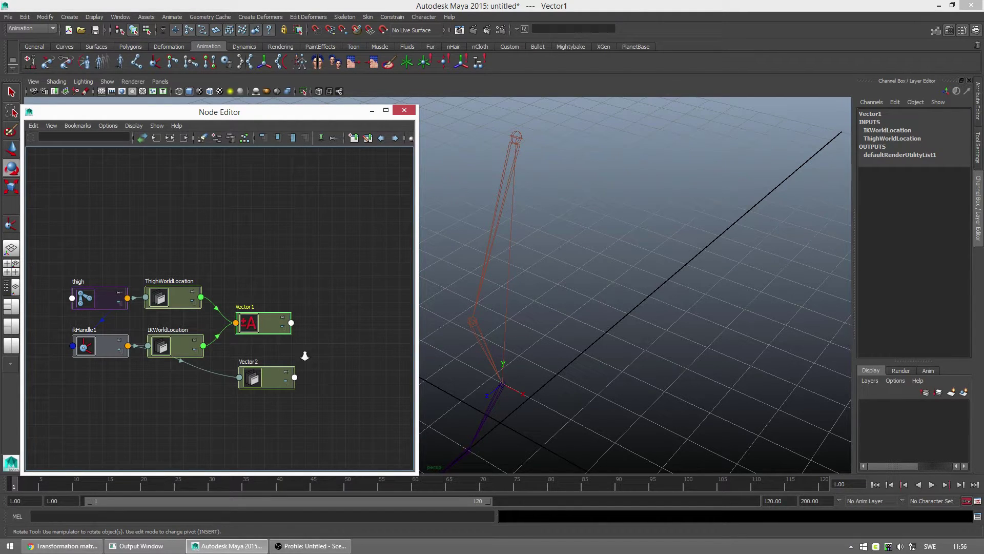
left_click(259, 382)
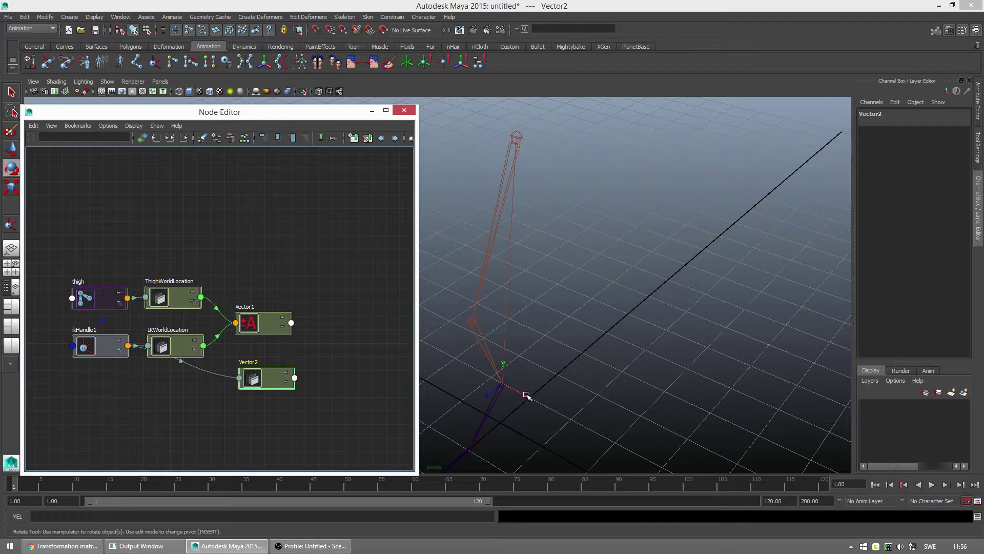
scroll(530, 397, "down", 3)
middle_click_drag(390, 384, 349, 379)
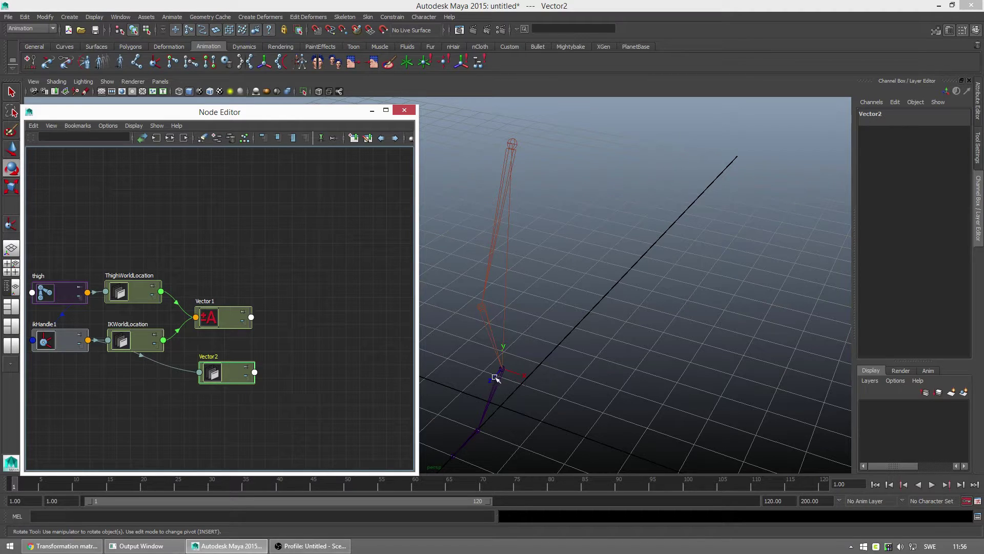
left_click(297, 338)
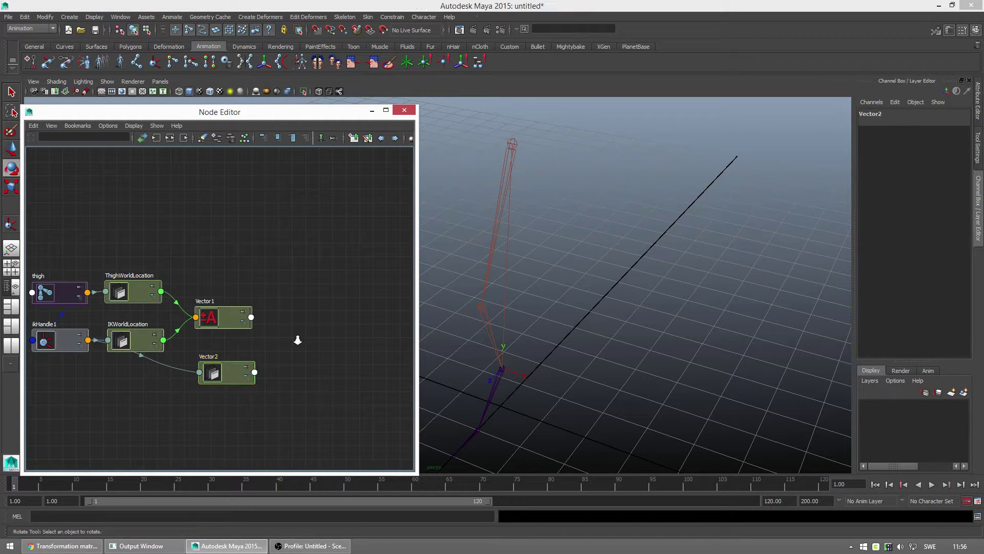
Create a vectorProduct node taking Vector1's Output 3D as input1 and Vector2's output as input2
left_click(251, 318)
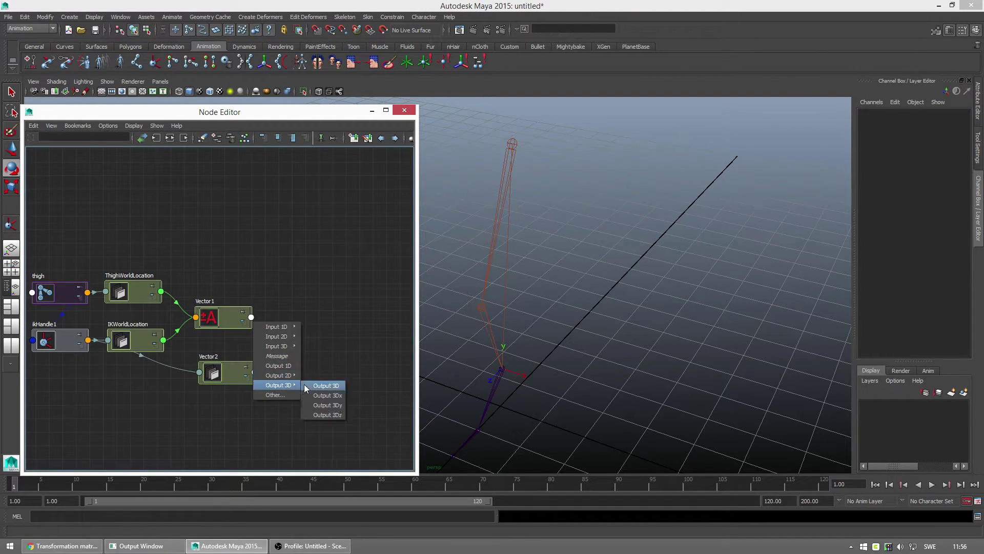
left_click(315, 385)
key("Tab")
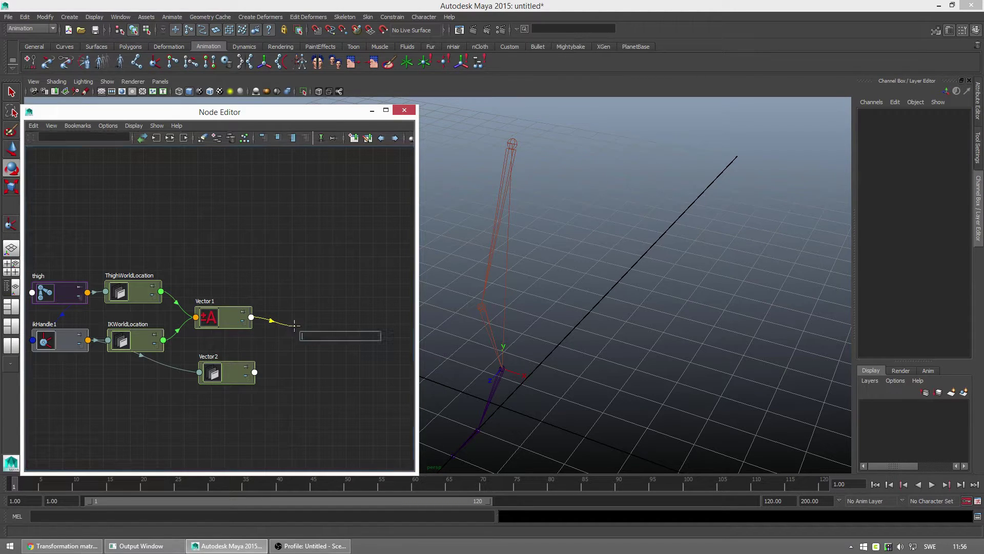
type("vector")
key("Down")
key("Return")
left_click(299, 338)
left_click(313, 344)
left_click(254, 373)
left_click(297, 380)
left_click(299, 338)
Rename vectorProduct1 to 'Vector3_PoleVector_From_CrossProduct'
left_click(315, 355)
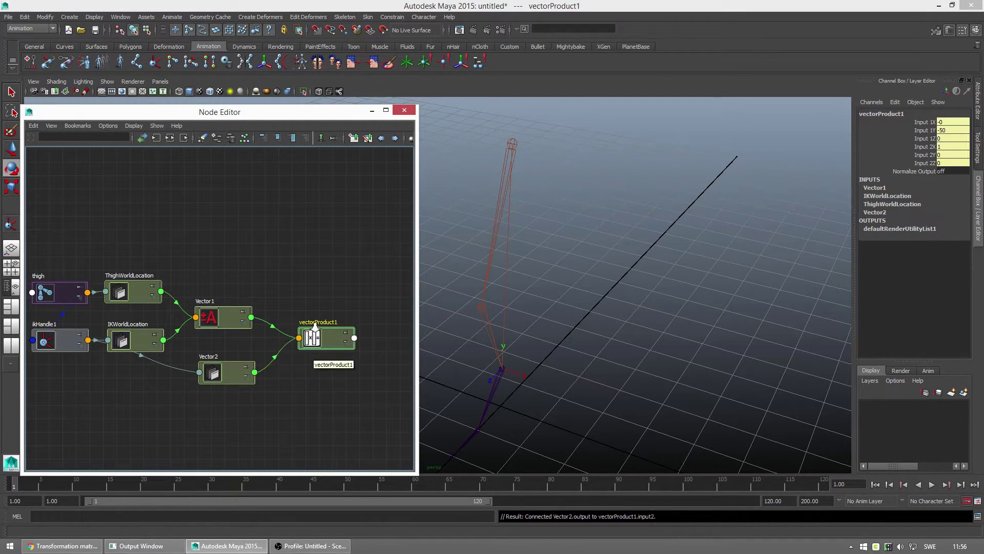
double_click(316, 322)
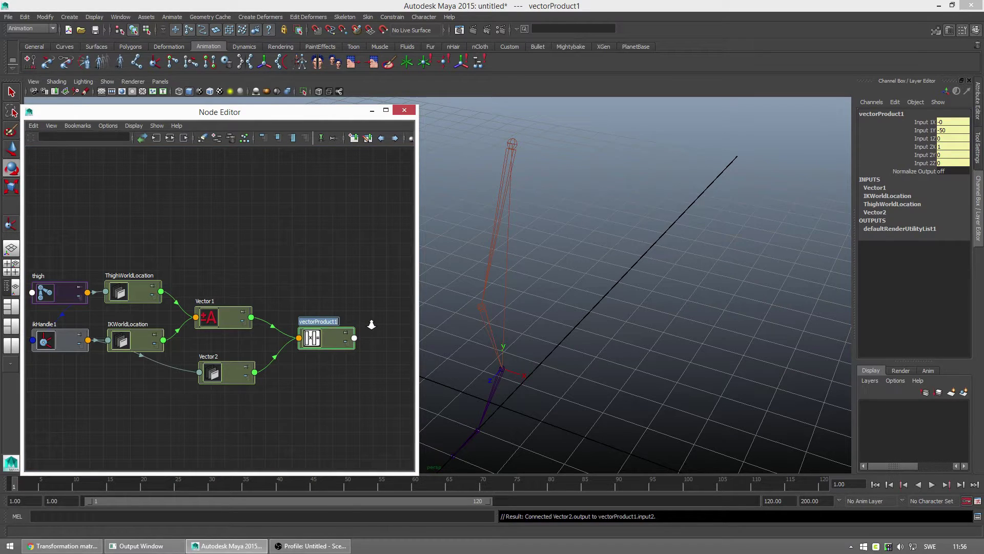
type("Ve")
type("ctor3_PoleVector")
type("_From_CrossP")
type("roduct")
key("Return")
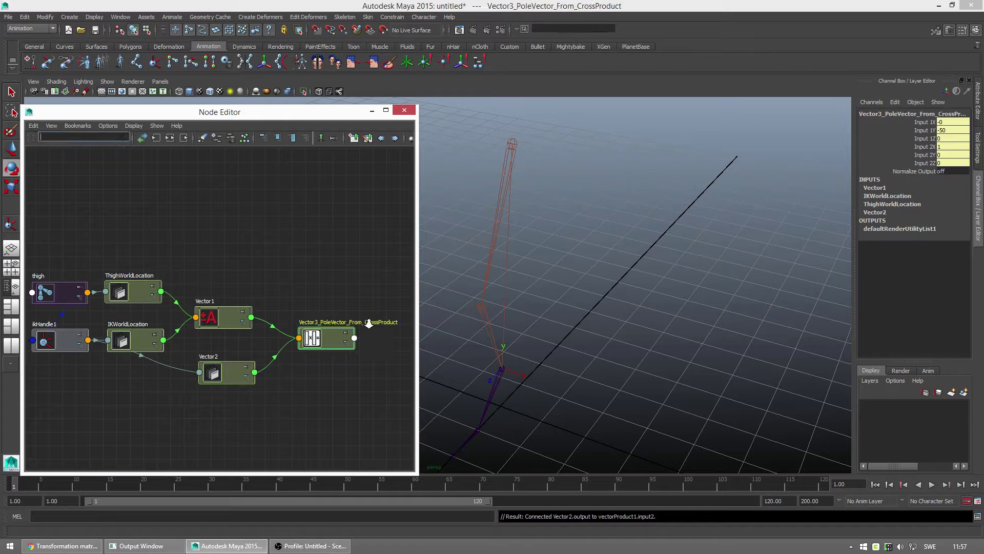
middle_click_drag(302, 402, 267, 397, "alt")
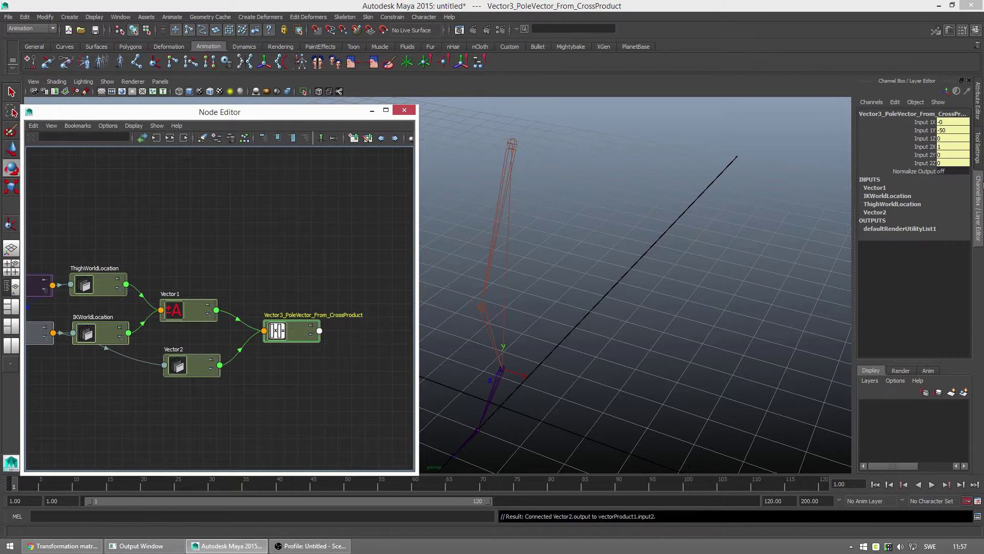
Set the vector product node's Operation to Cross Product in the Attribute Editor
left_click(980, 110)
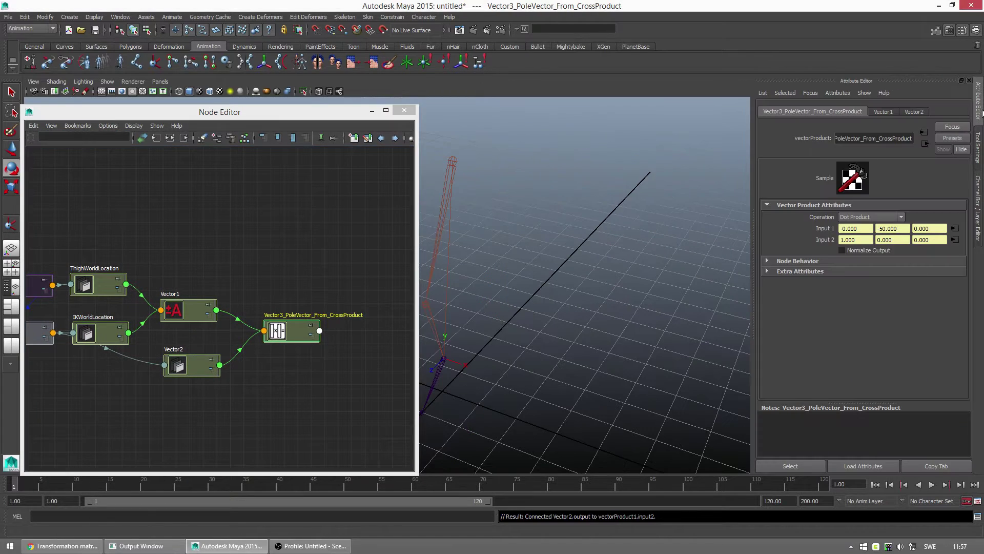
left_click(865, 217)
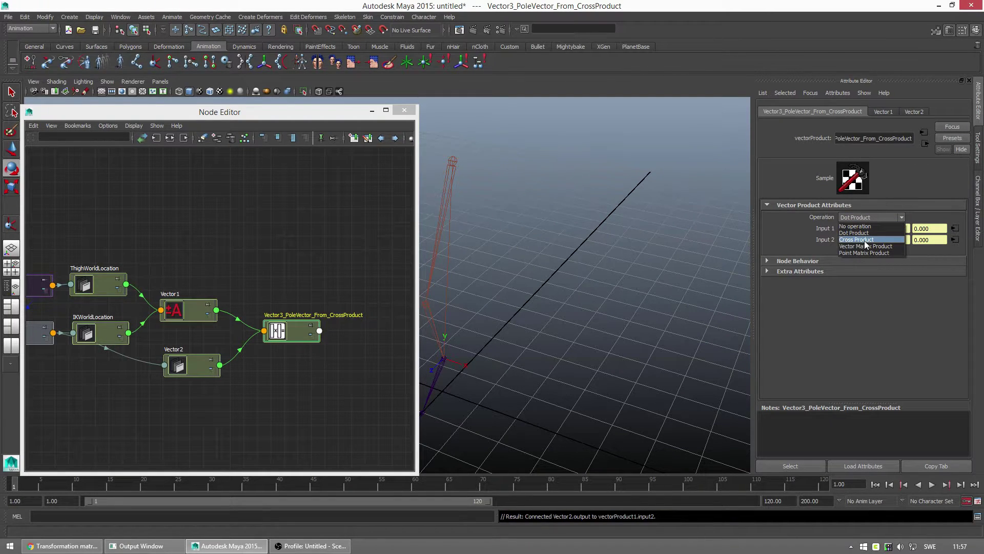
left_click(865, 240)
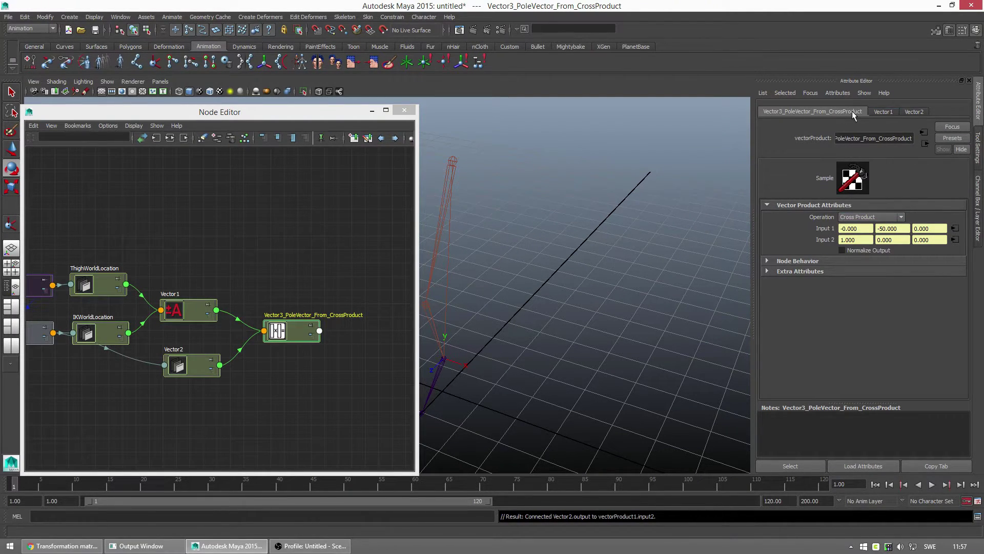
left_click(862, 217)
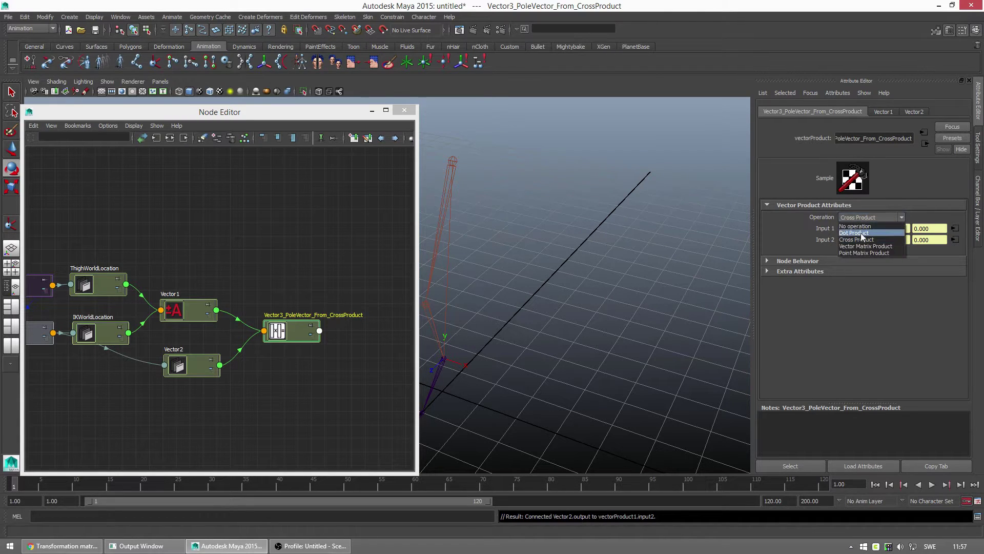
left_click(856, 239)
Connect the cross product Output to ikHandle1's Pole Vector
left_click_drag(523, 288, 567, 262, "alt")
middle_click_drag(246, 359, 317, 353, "alt")
scroll(323, 329, "down", 2)
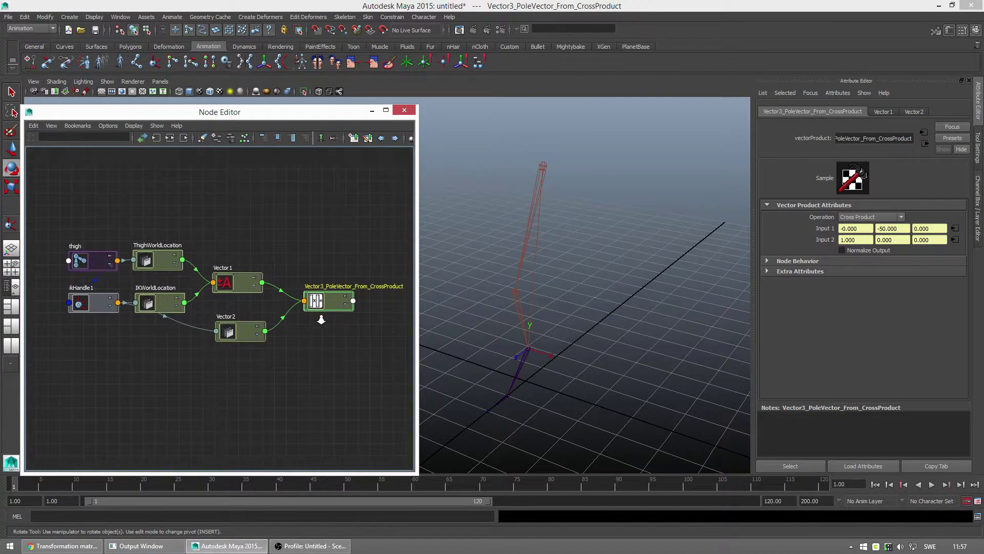
left_click(321, 319)
left_click(354, 301)
mouse_move(377, 349)
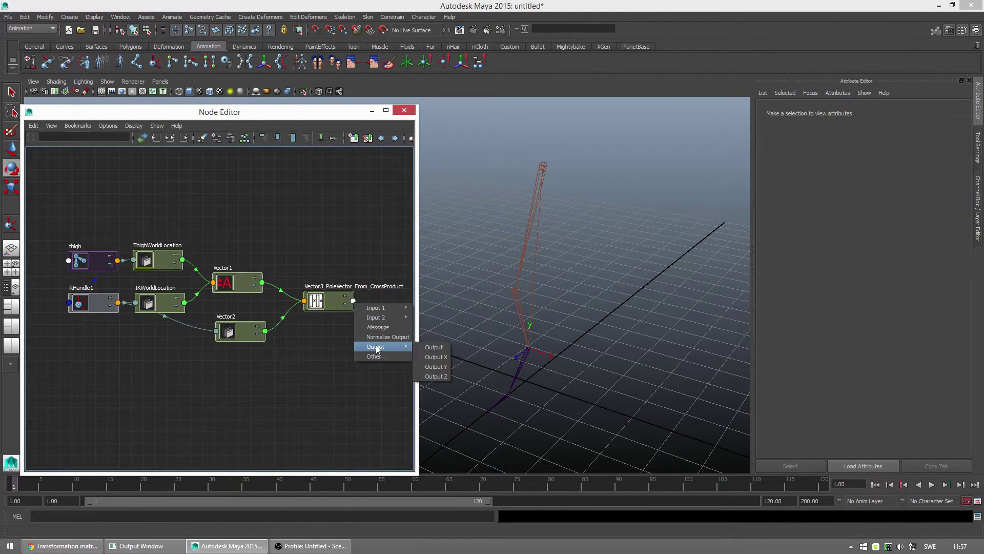
left_click(425, 348)
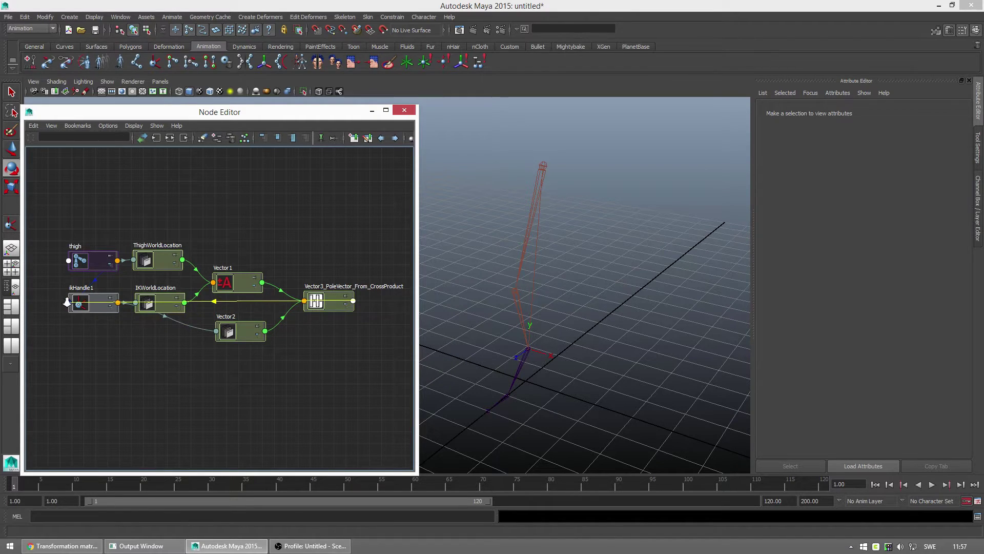
left_click(69, 303)
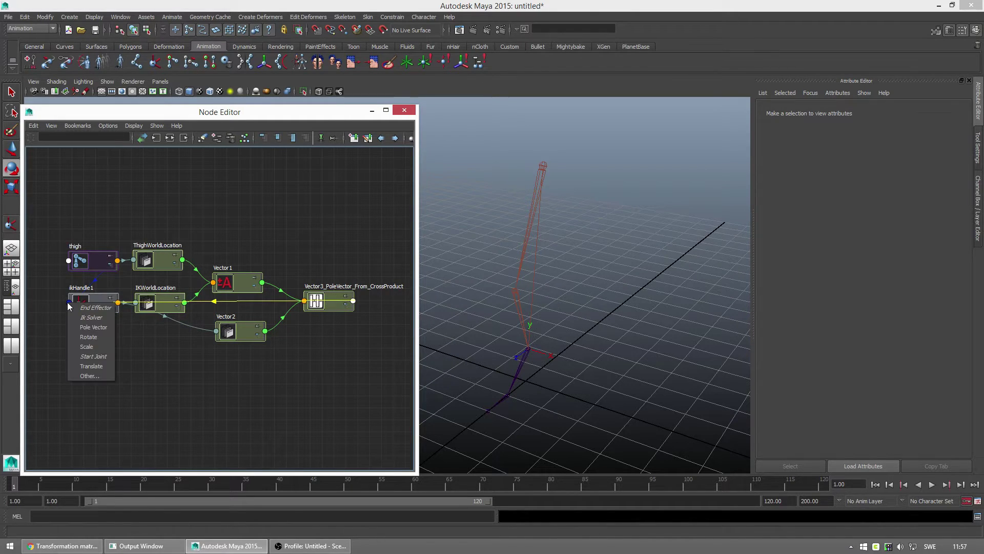
left_click(91, 329)
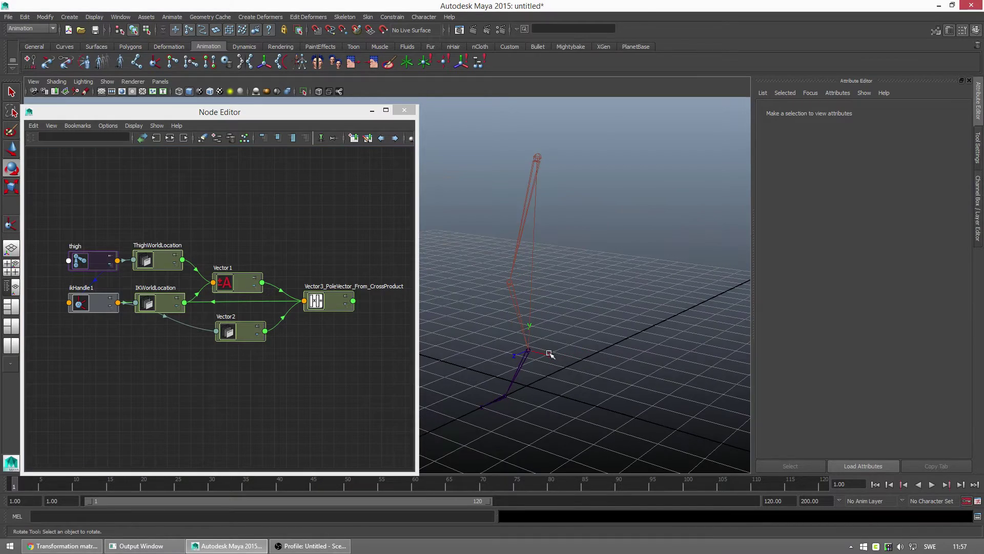
left_click_drag(558, 346, 680, 201)
key("w")
key("e")
left_click_drag(656, 267, 686, 239)
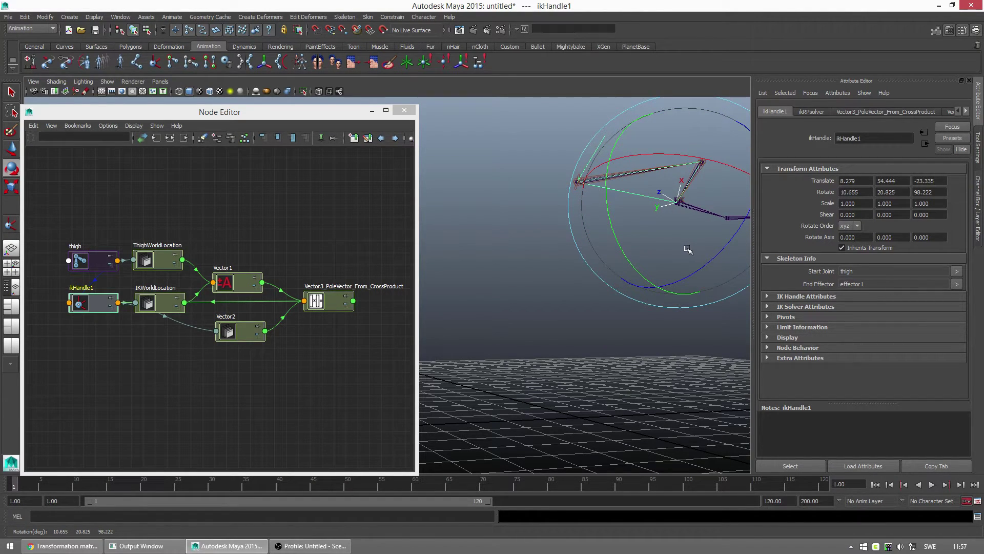
key("ctrl+z")
key("ctrl+z")
key("ctrl+z")
key("ctrl+z")
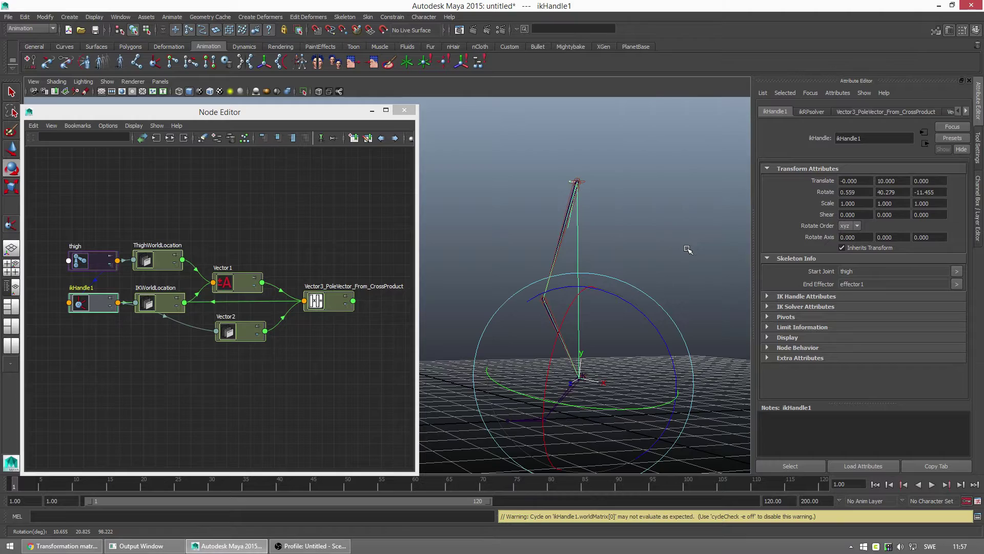
key("ctrl+z")
left_click_drag(666, 287, 636, 333, "alt")
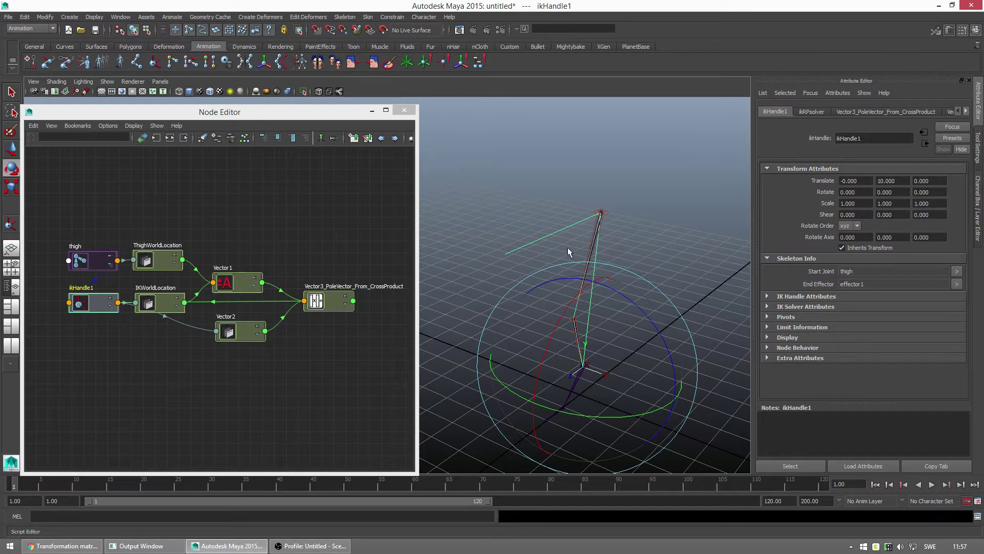
Review the two cycle warning lines in the Script Editor, then close it
left_click(977, 515)
left_click_drag(765, 131, 559, 155)
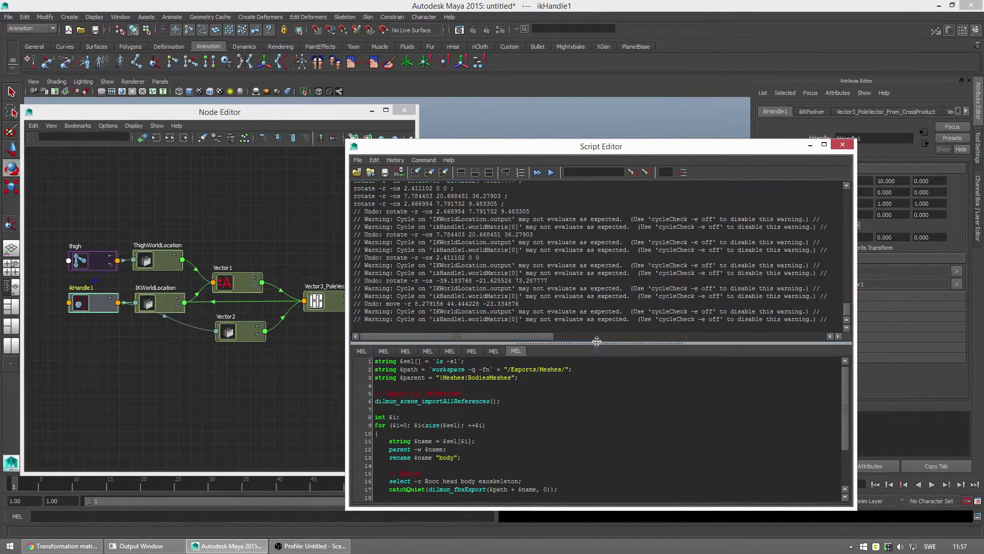
left_click_drag(595, 343, 595, 464)
left_click_drag(394, 410, 623, 419)
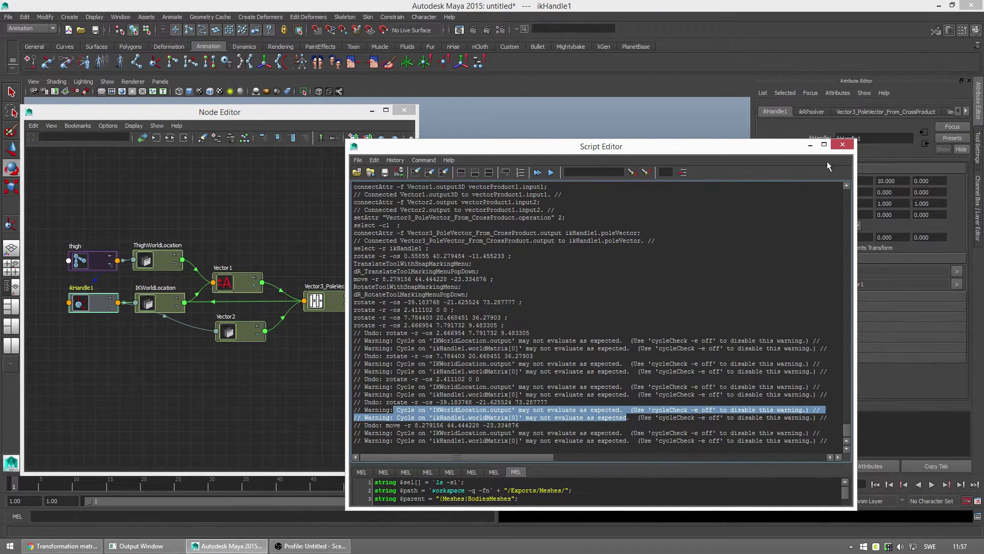
left_click(841, 145)
Test-move ikHandle1, undo it back to 0, 10, 0, and select the thigh joint
left_click(214, 436)
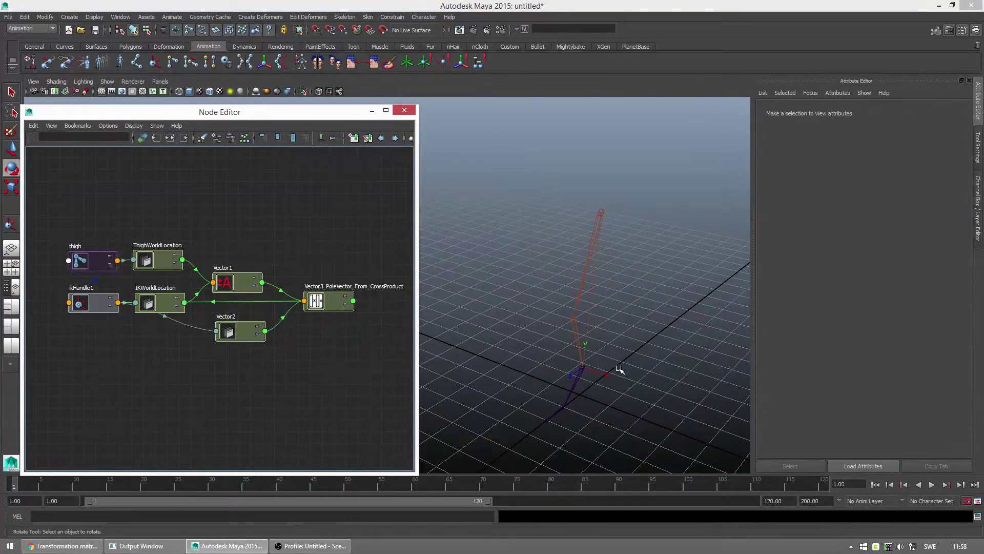
left_click(583, 366)
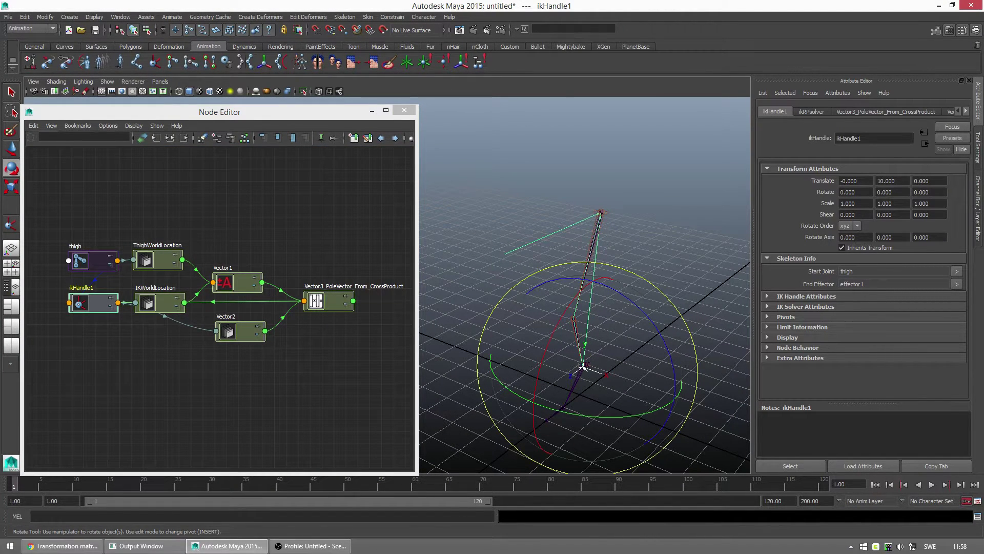
key("w")
left_click_drag(583, 365, 664, 315)
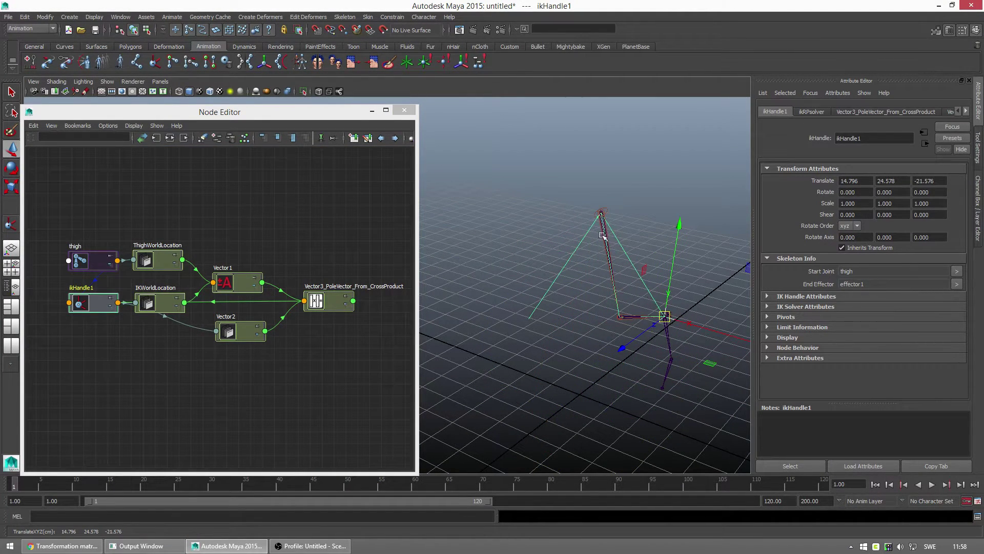
key("ctrl+z")
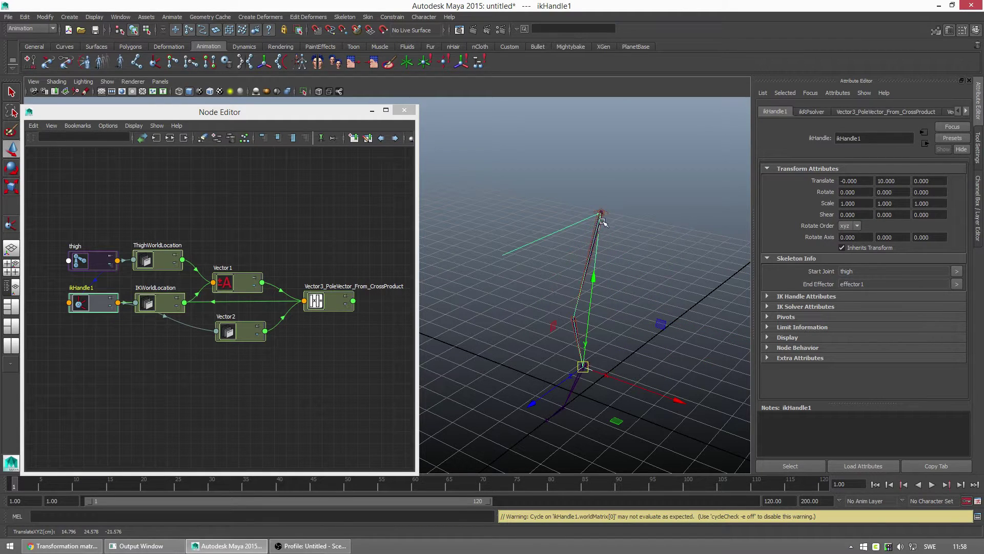
left_click(138, 367)
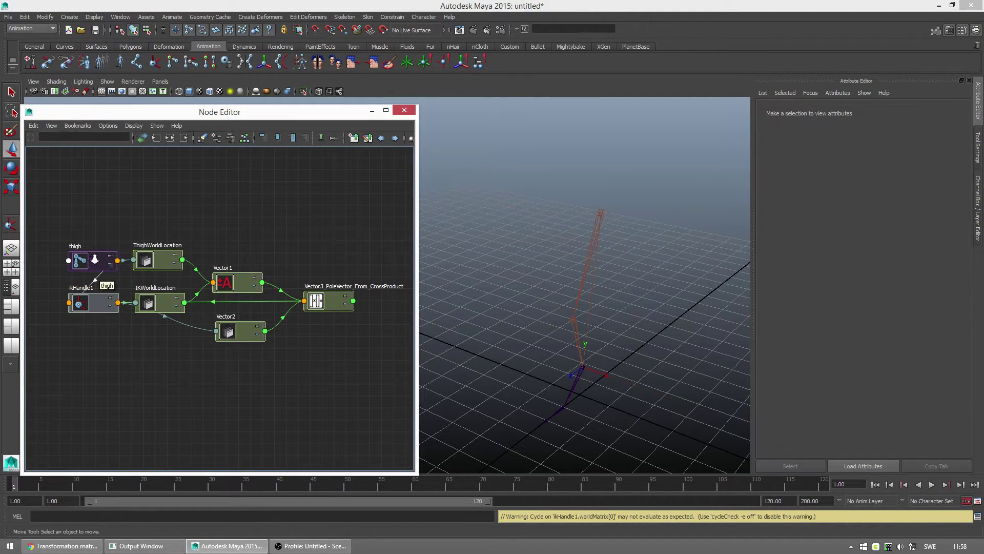
left_click(95, 260)
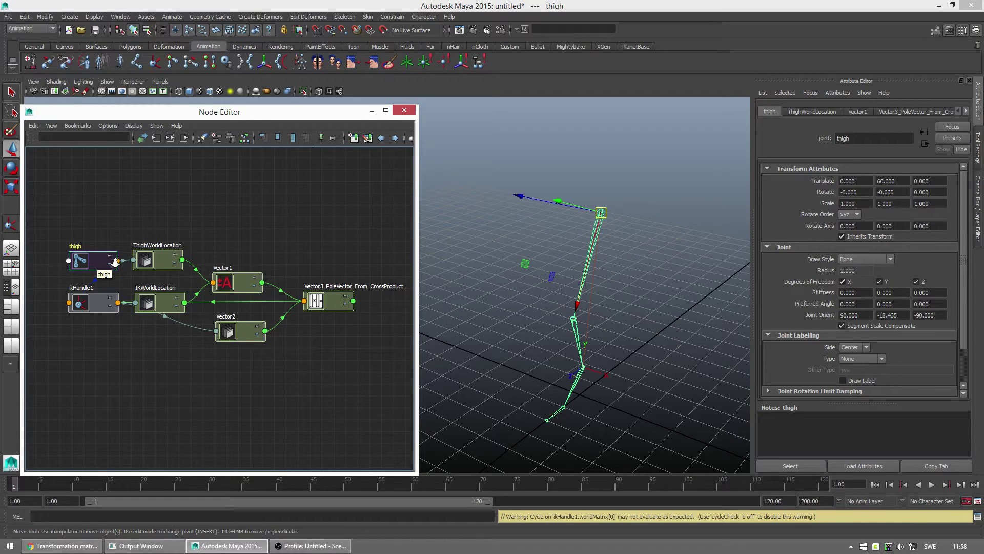
left_click(147, 257)
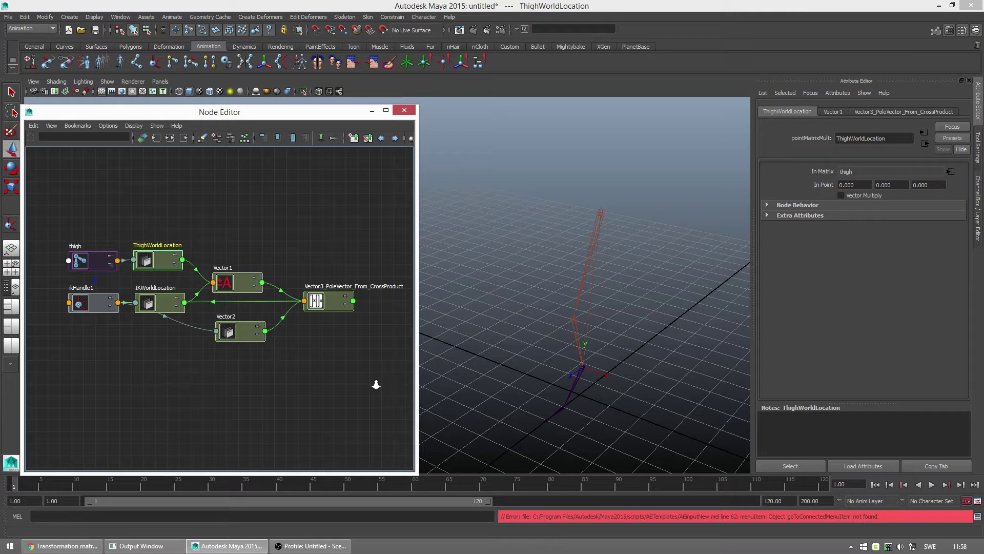
left_click(93, 300)
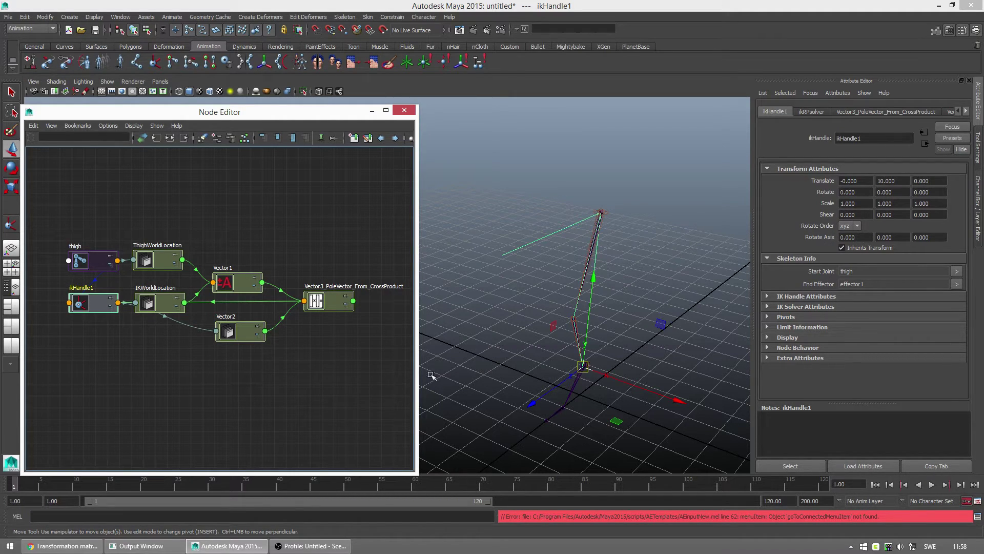
left_click(130, 46)
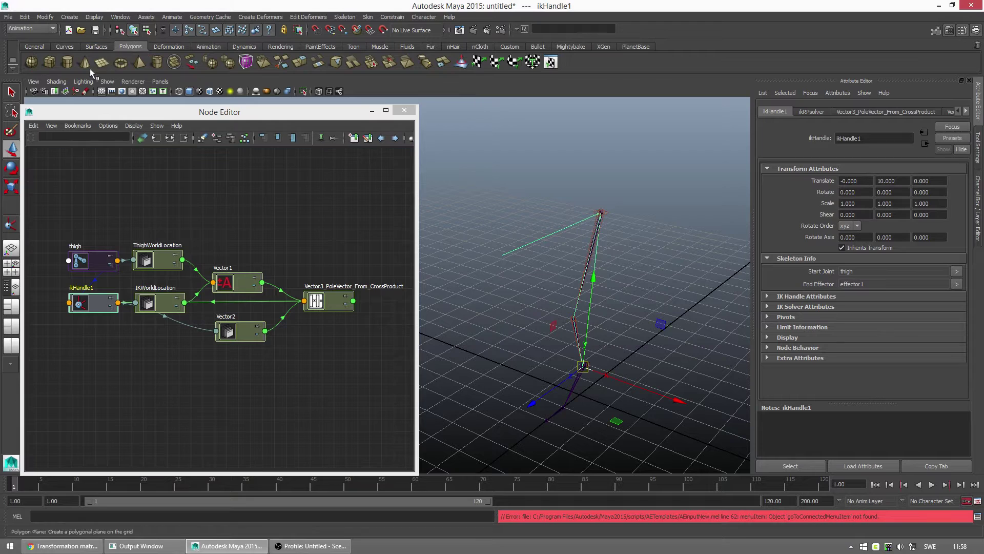
left_click(49, 62)
left_click_drag(579, 395, 604, 383)
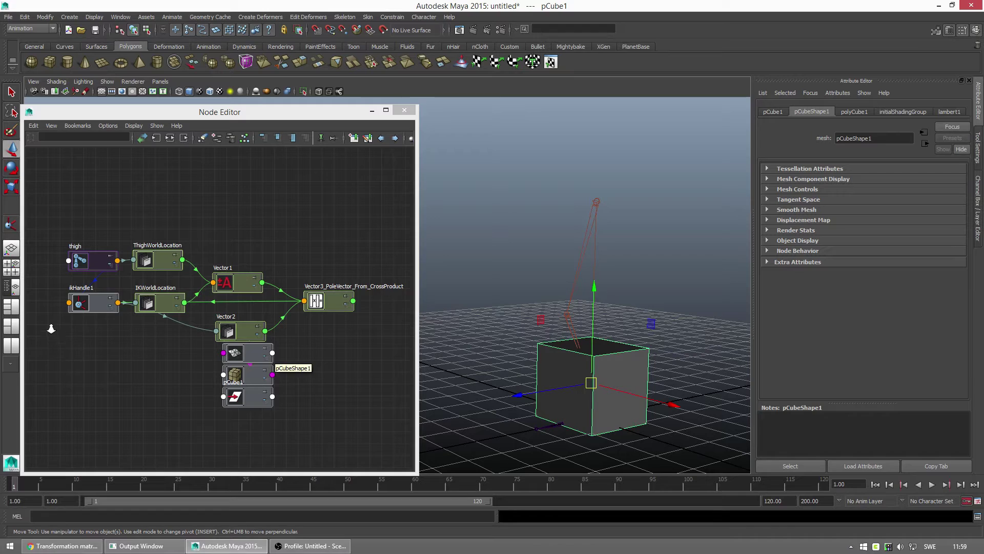
left_click(85, 299)
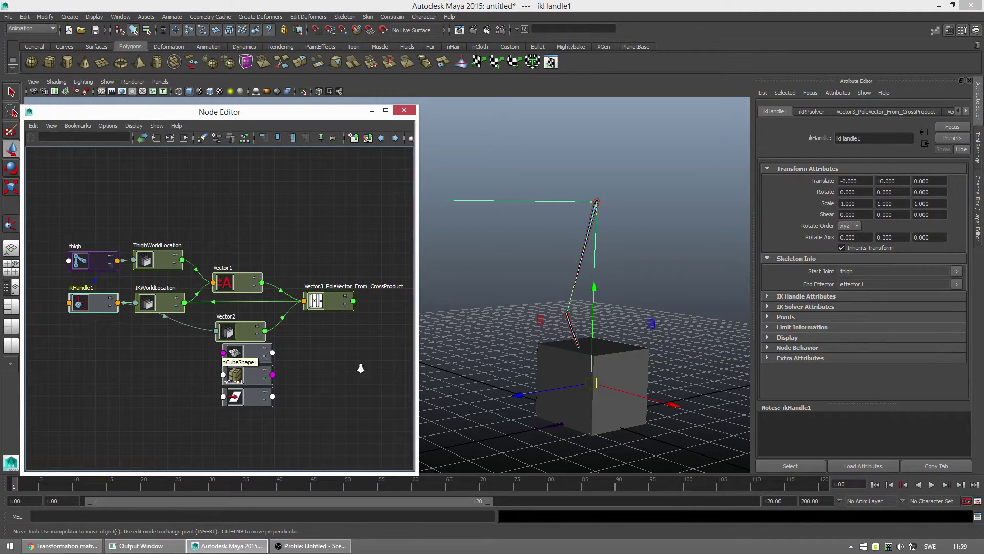
left_click(640, 352)
key("Delete")
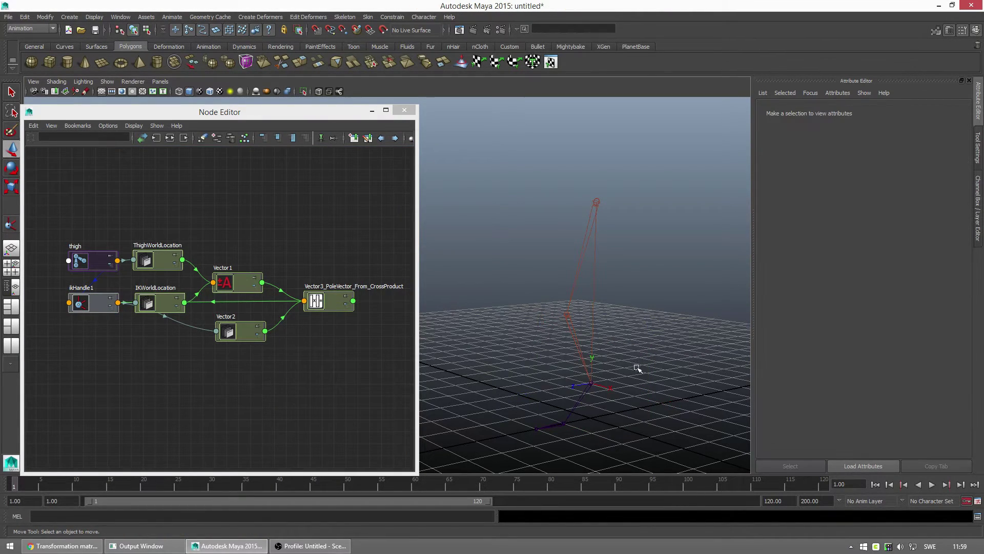
Inspect Vector1, Vector2 and the cross-product node, whose inputs read 0, -50, 0 and 1, 0, 0
middle_click_drag(638, 371, 598, 377, "alt")
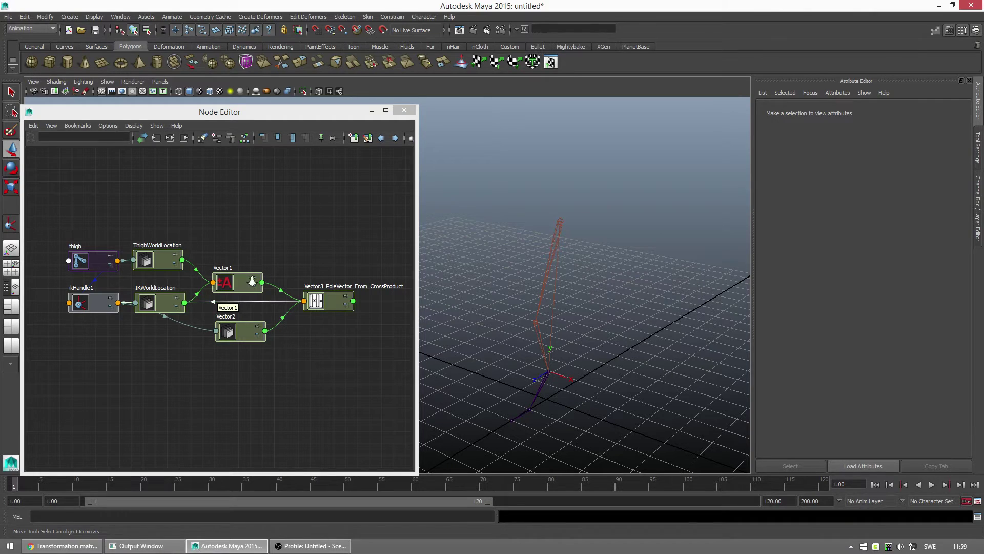
left_click(247, 282)
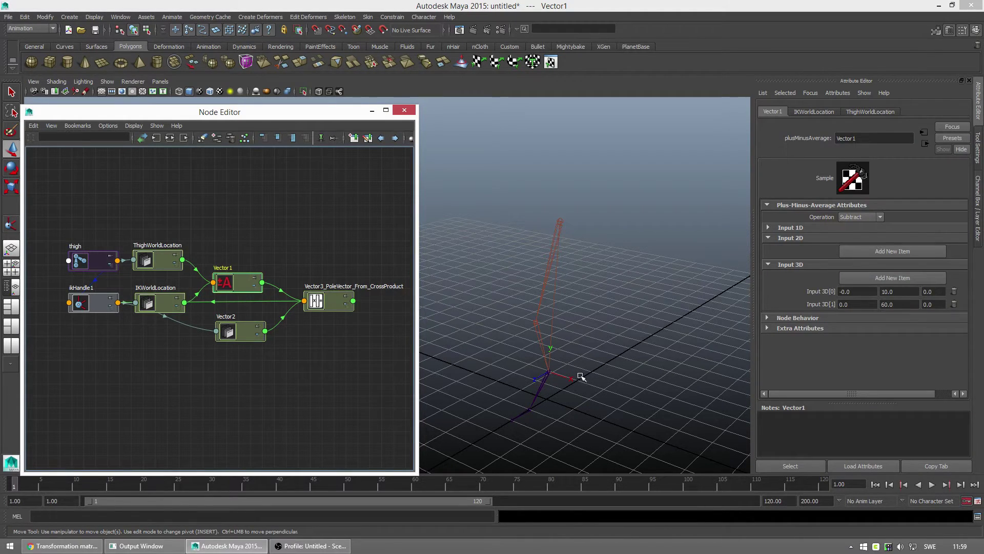
left_click(250, 337)
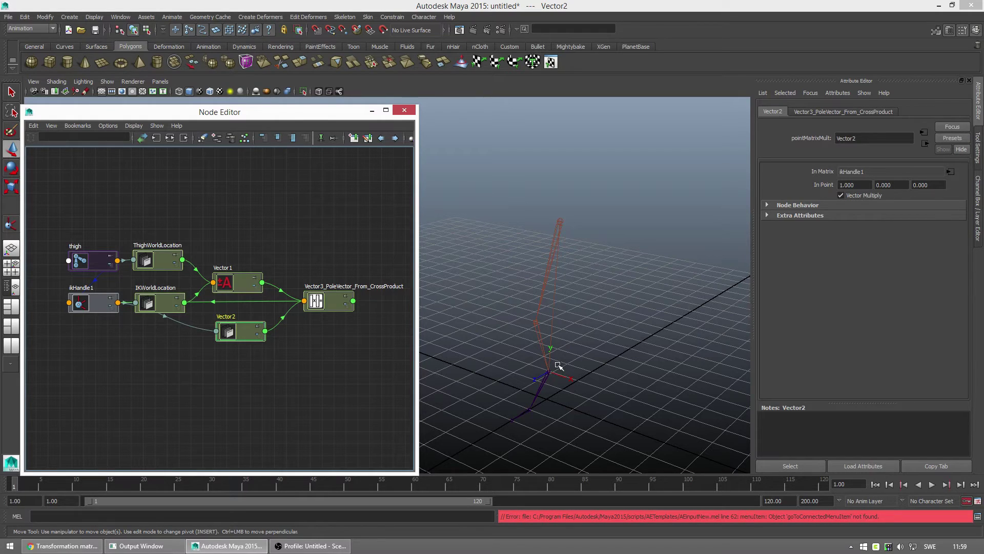
left_click(338, 308)
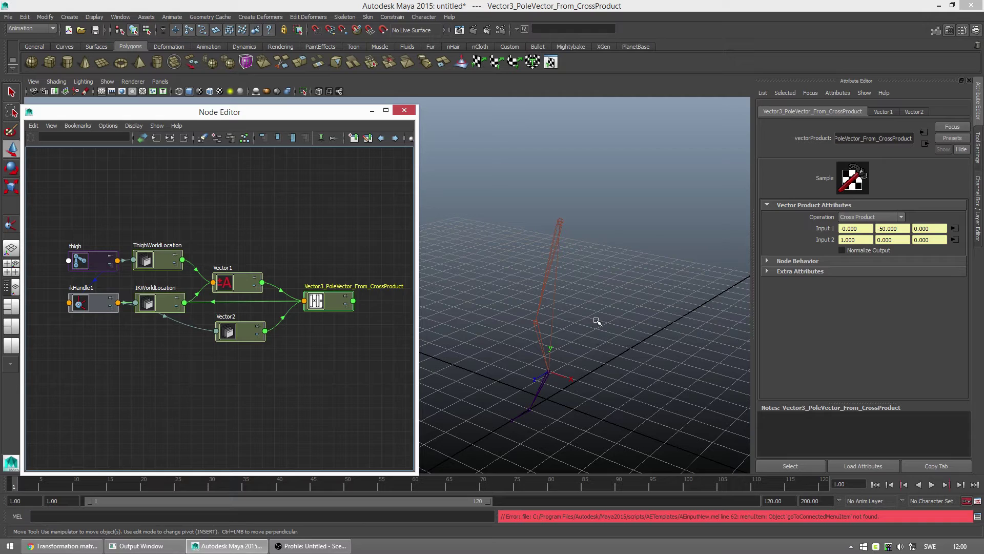
left_click(281, 391)
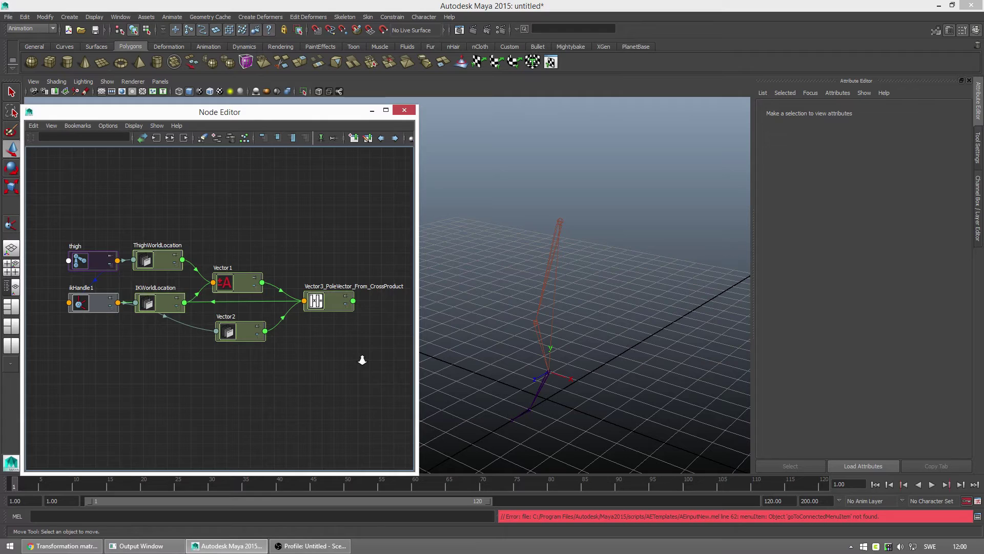
left_click(93, 305)
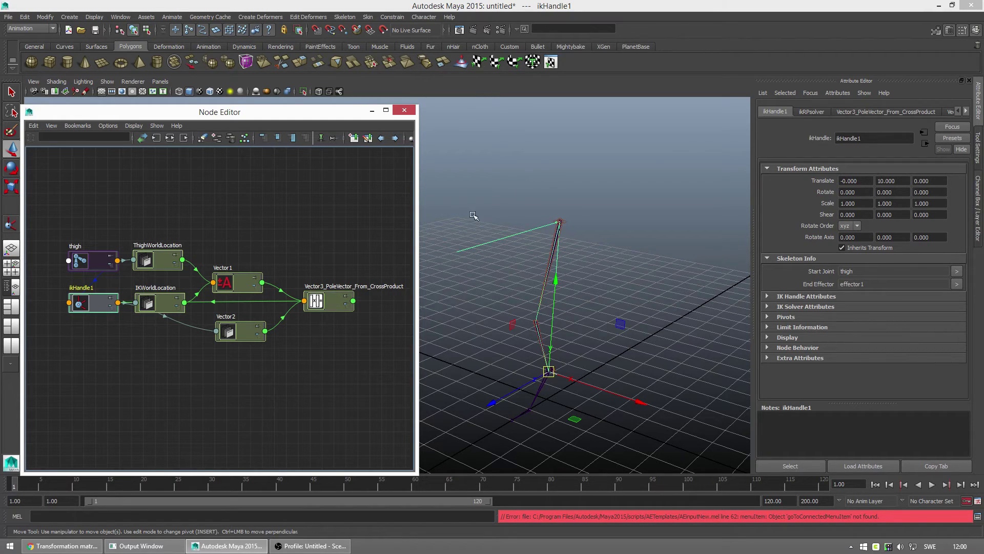
Inspect ThighWorldLocation, Vector2, then the cross-product node with Input 2 at 1, 0, 0
left_click_drag(75, 227, 339, 383)
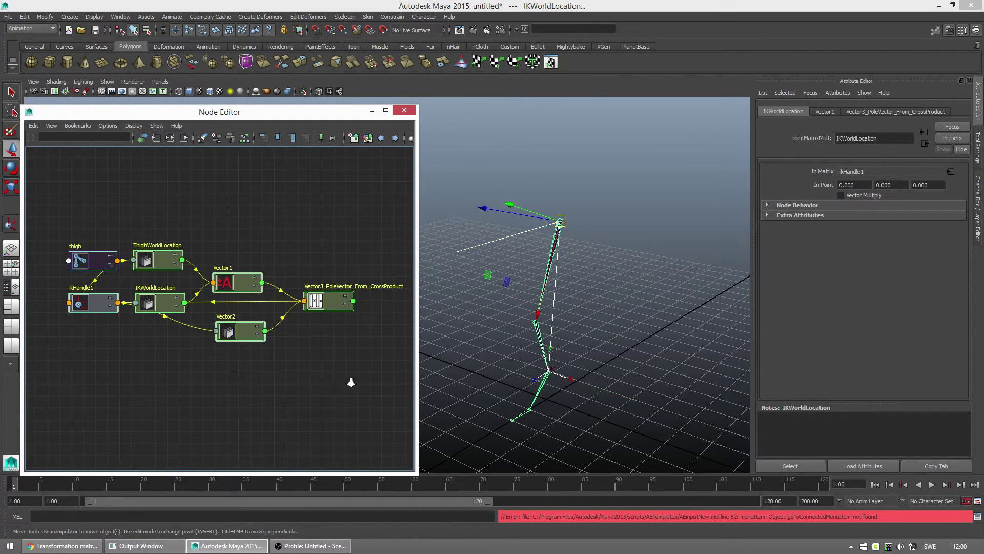
left_click(338, 383)
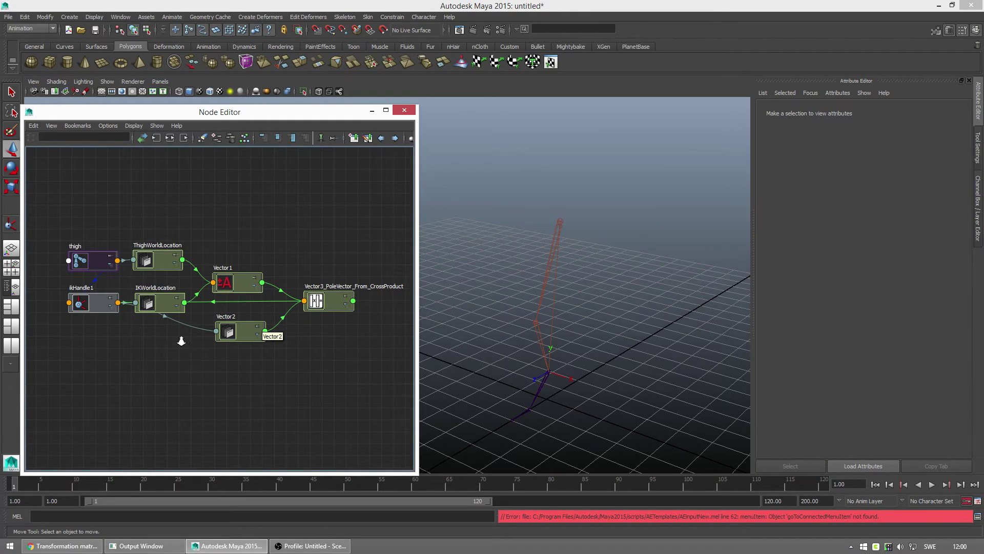
left_click(154, 257)
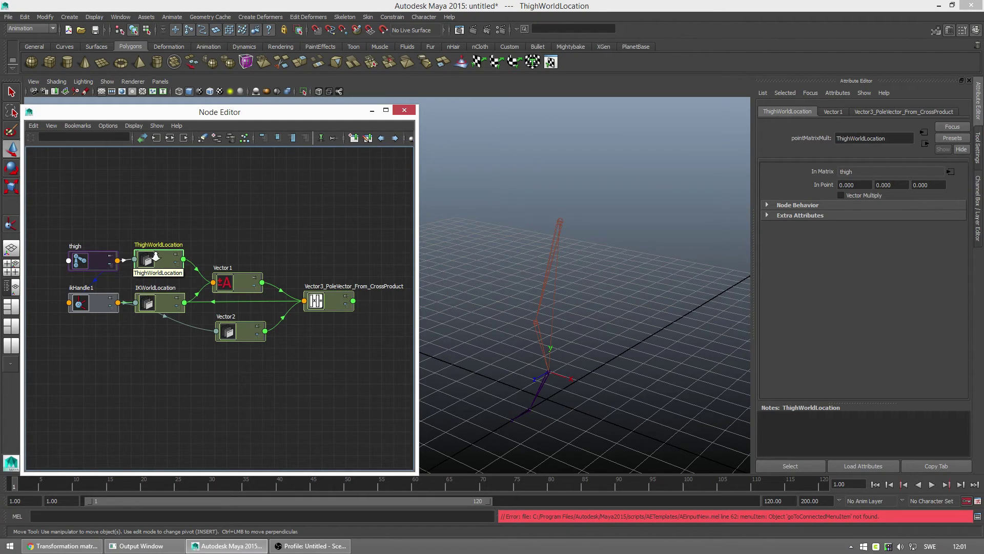
left_click(238, 333)
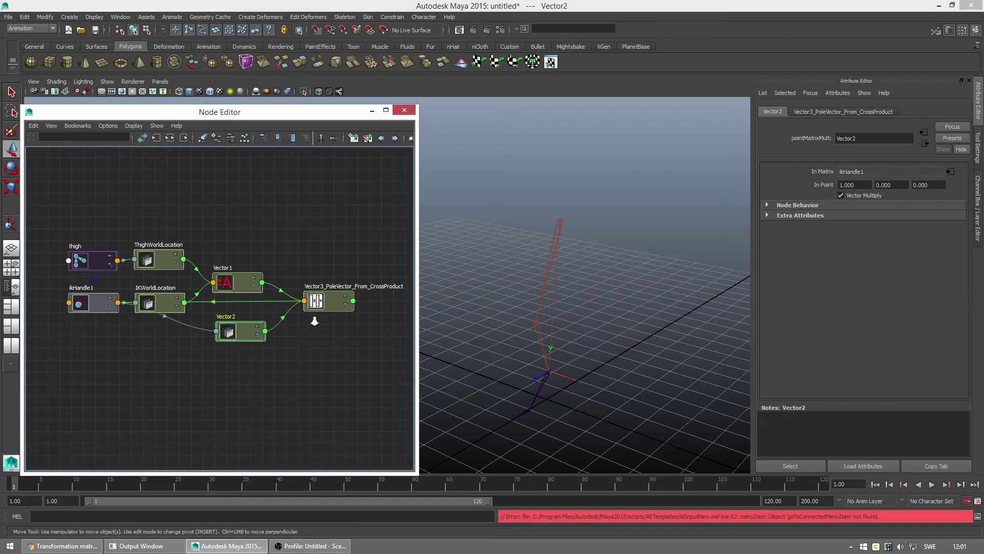
left_click(331, 298)
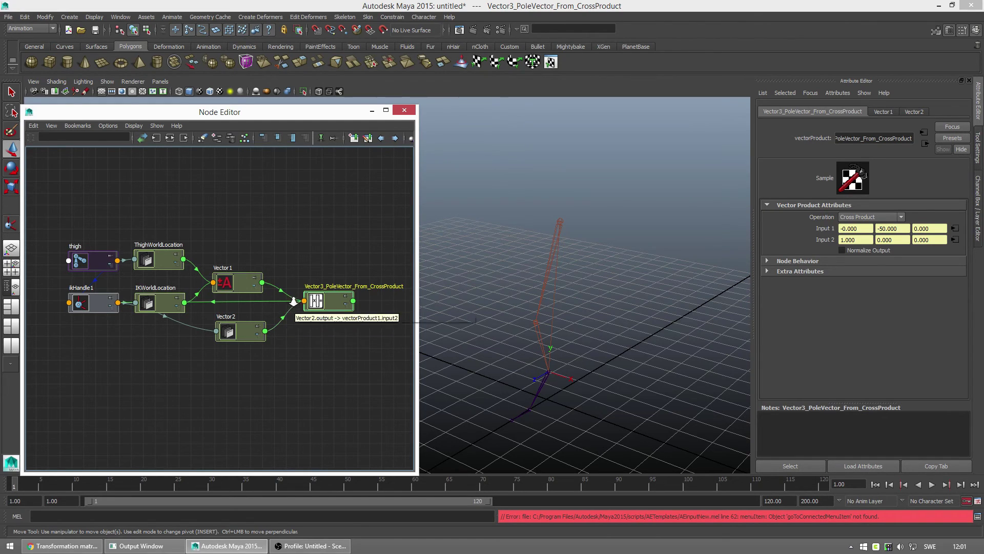
Show all attributes on Vector3_PoleVector_From_CrossProduct, then select ikHandle1
key("3")
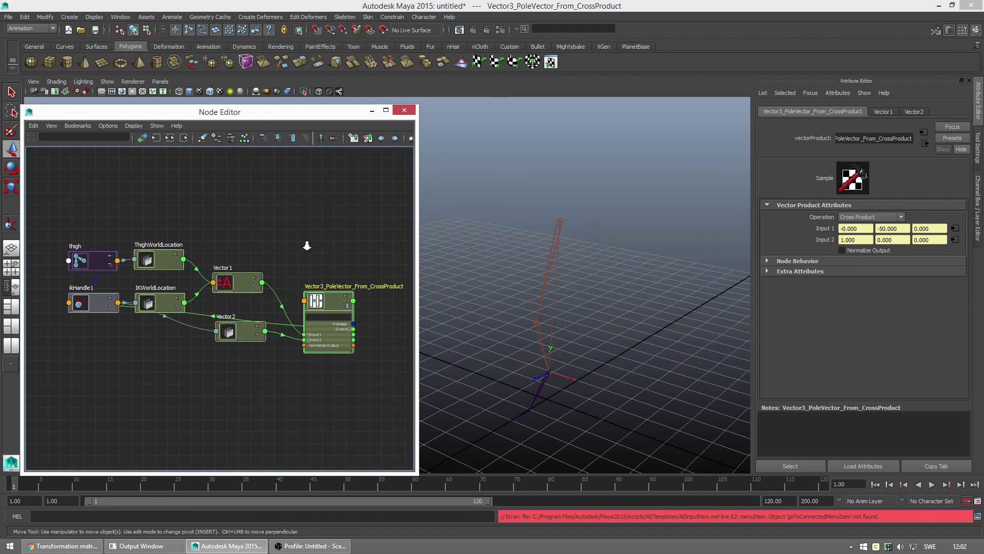
left_click(87, 306)
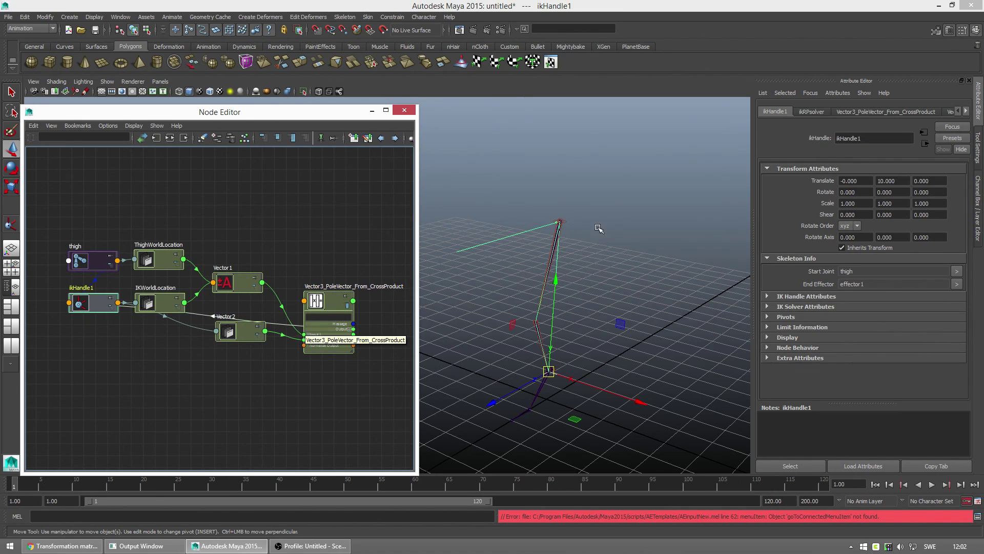